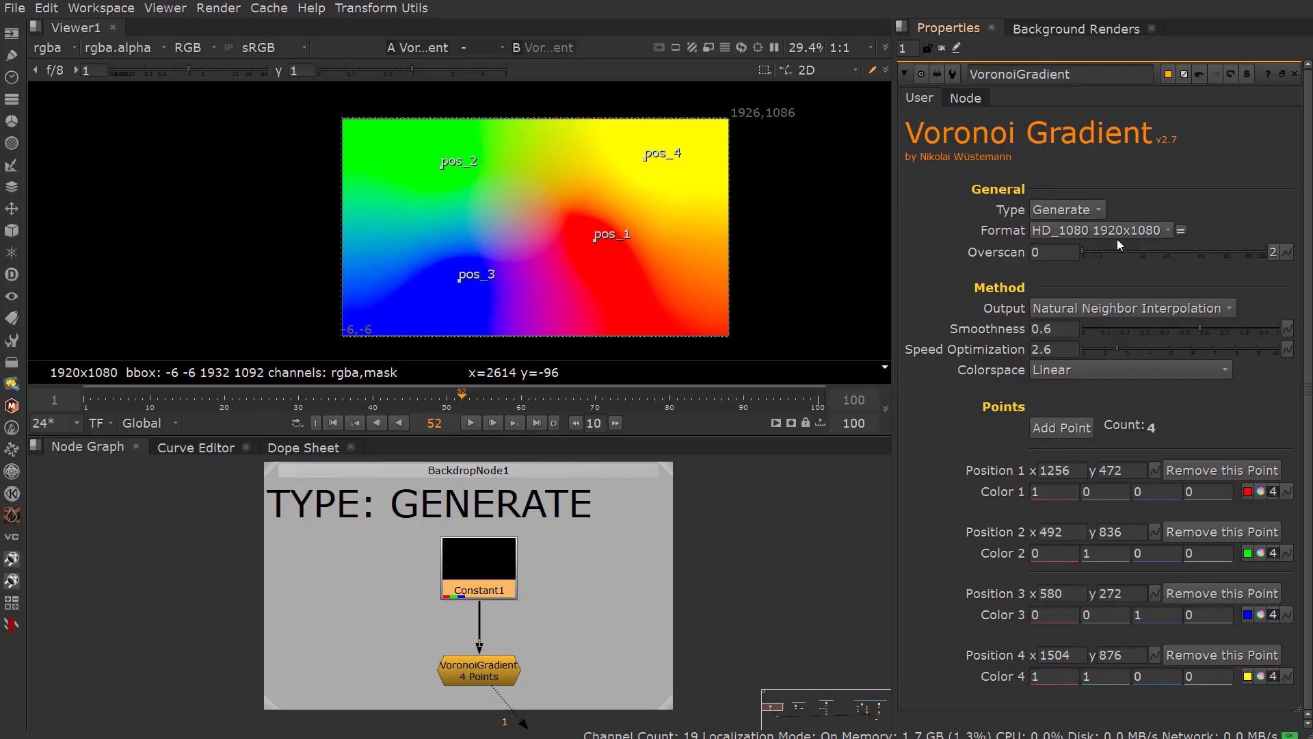
pyautogui.click(1060, 212)
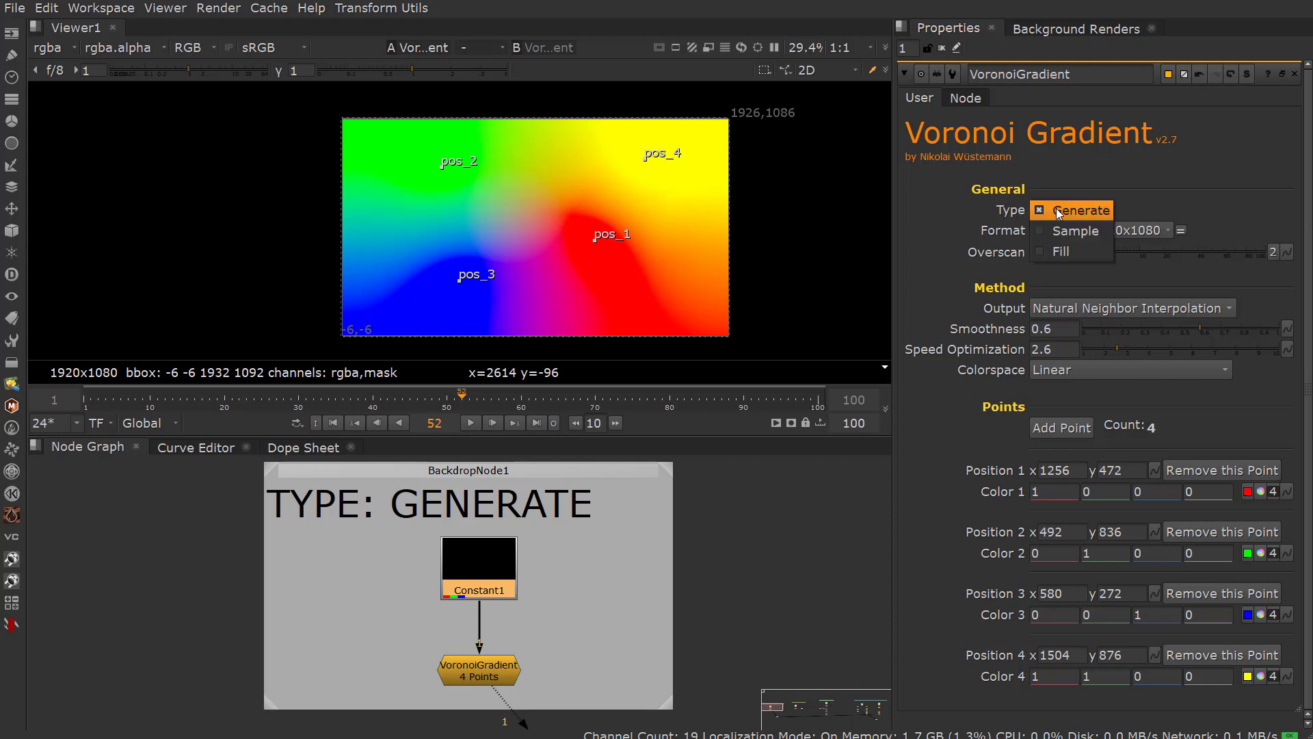
pyautogui.click(1175, 212)
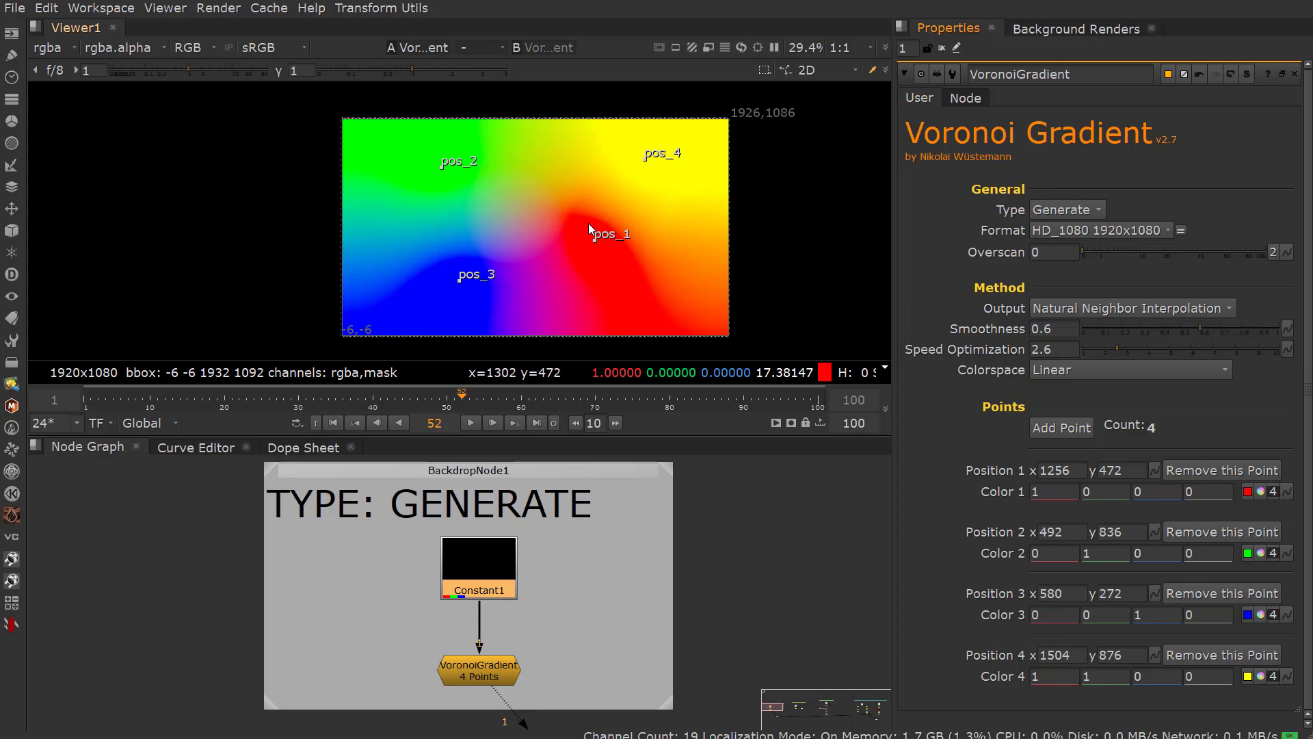
# Step: Darken Color 1 to a red value of 0.35 and lower the VoronoiGradient's Smoothness to 0
pyautogui.click(1249, 493)
pyautogui.moveTo(1199, 506); pyautogui.dragTo(1193, 507)
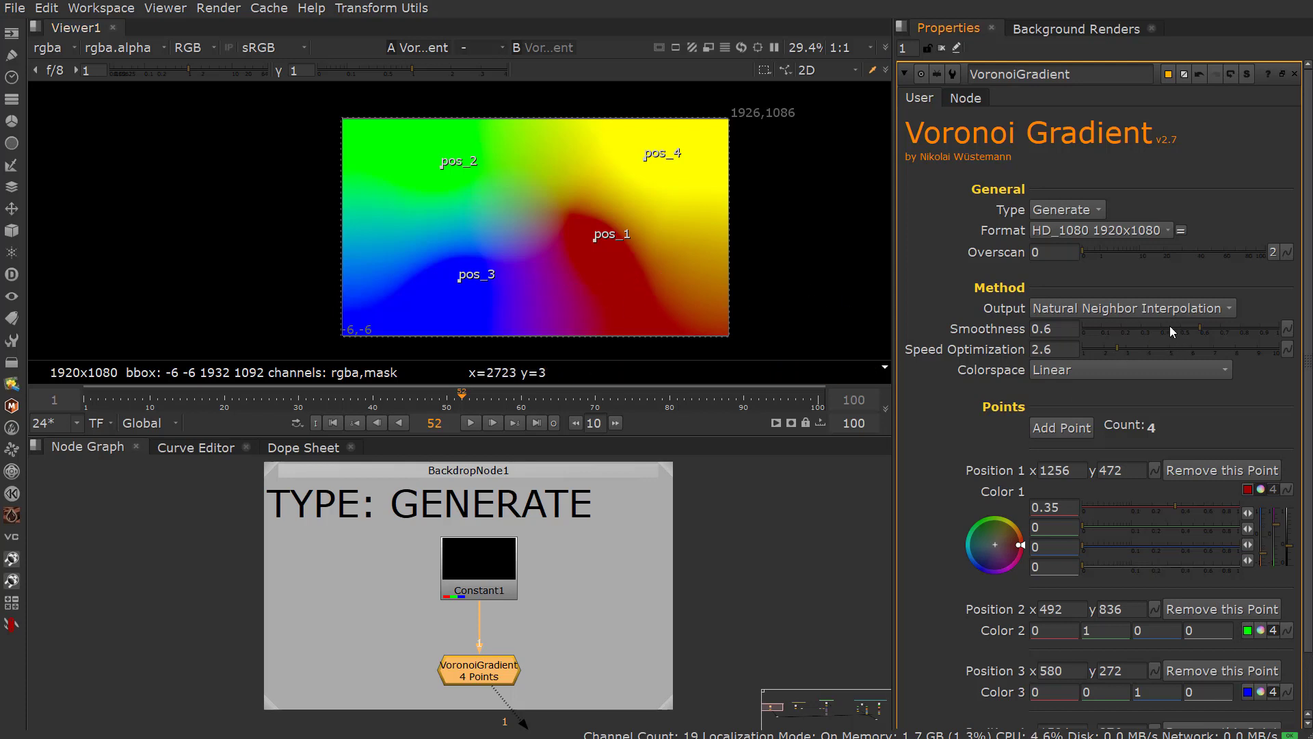
pyautogui.moveTo(1170, 325); pyautogui.dragTo(999, 317)
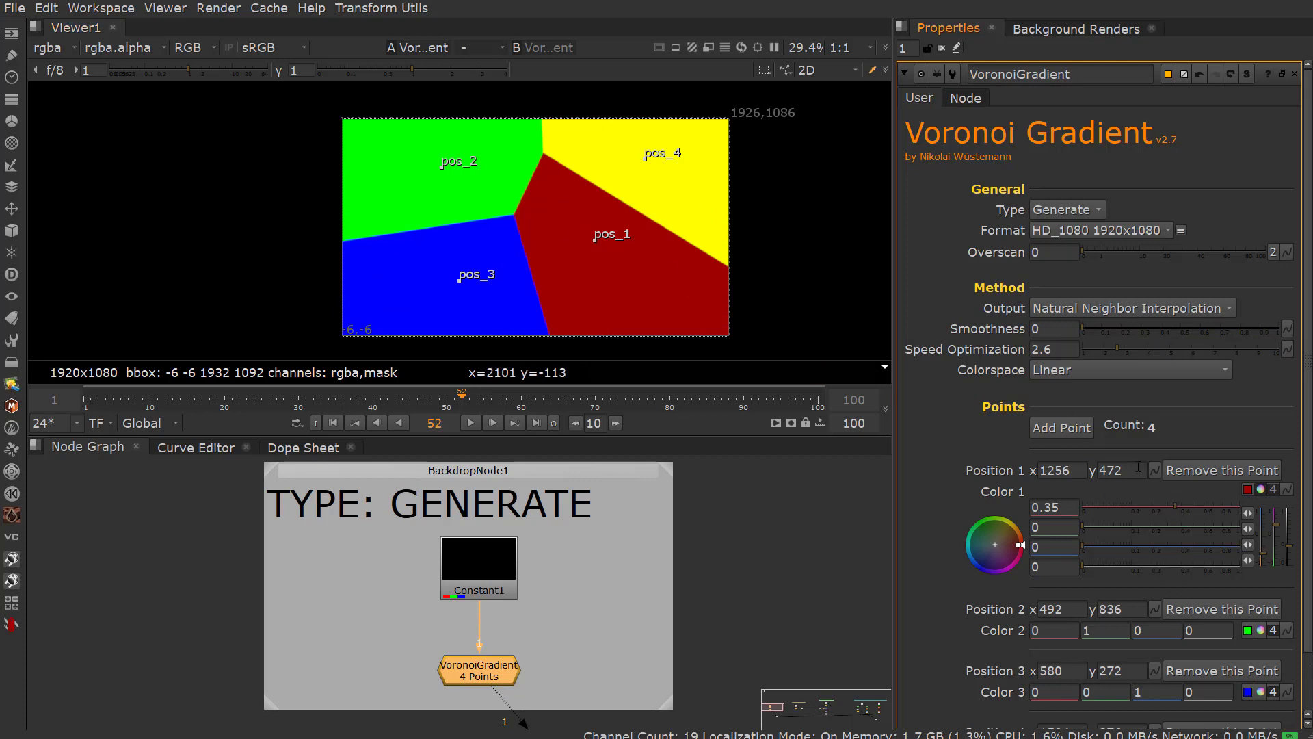
# Step: Add a fifth point to the gradient and place it near the image's lower-right corner, at about x 1638, y 184
pyautogui.scroll(-2, 1138, 467)
pyautogui.click(1072, 364)
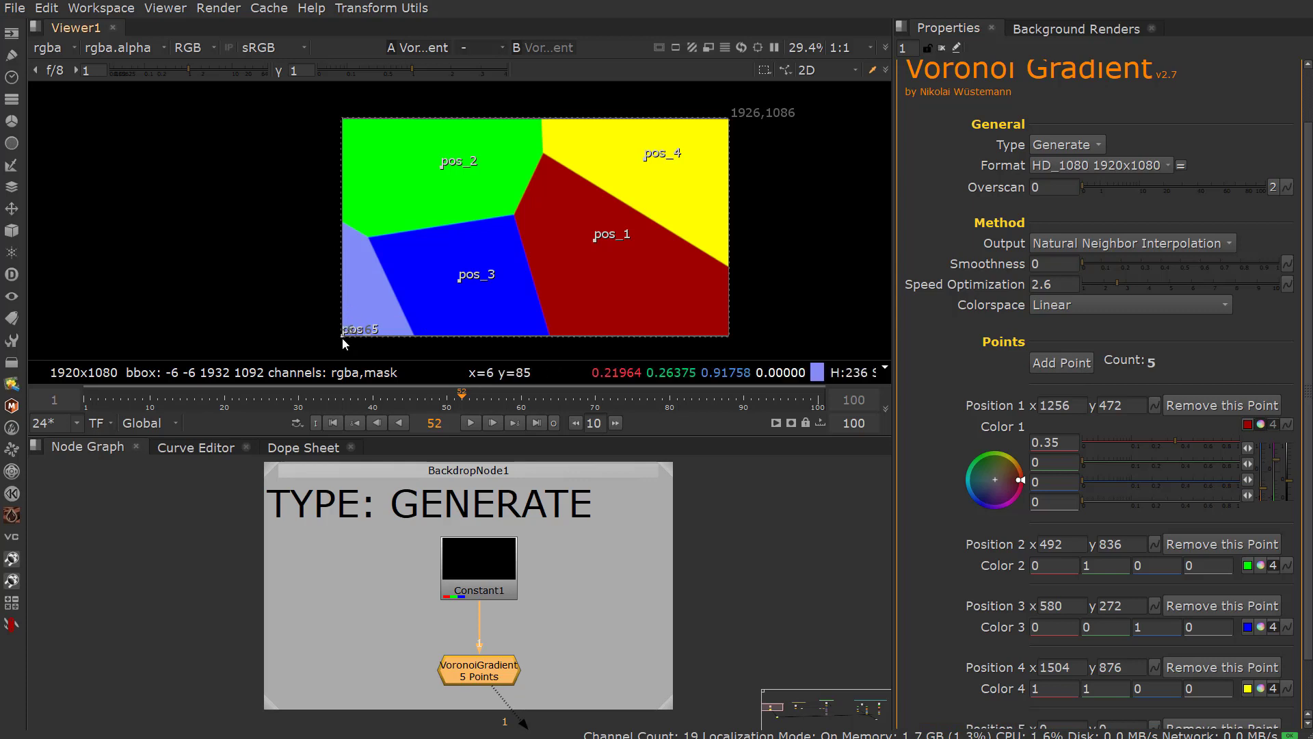
pyautogui.moveTo(342, 337); pyautogui.dragTo(673, 298)
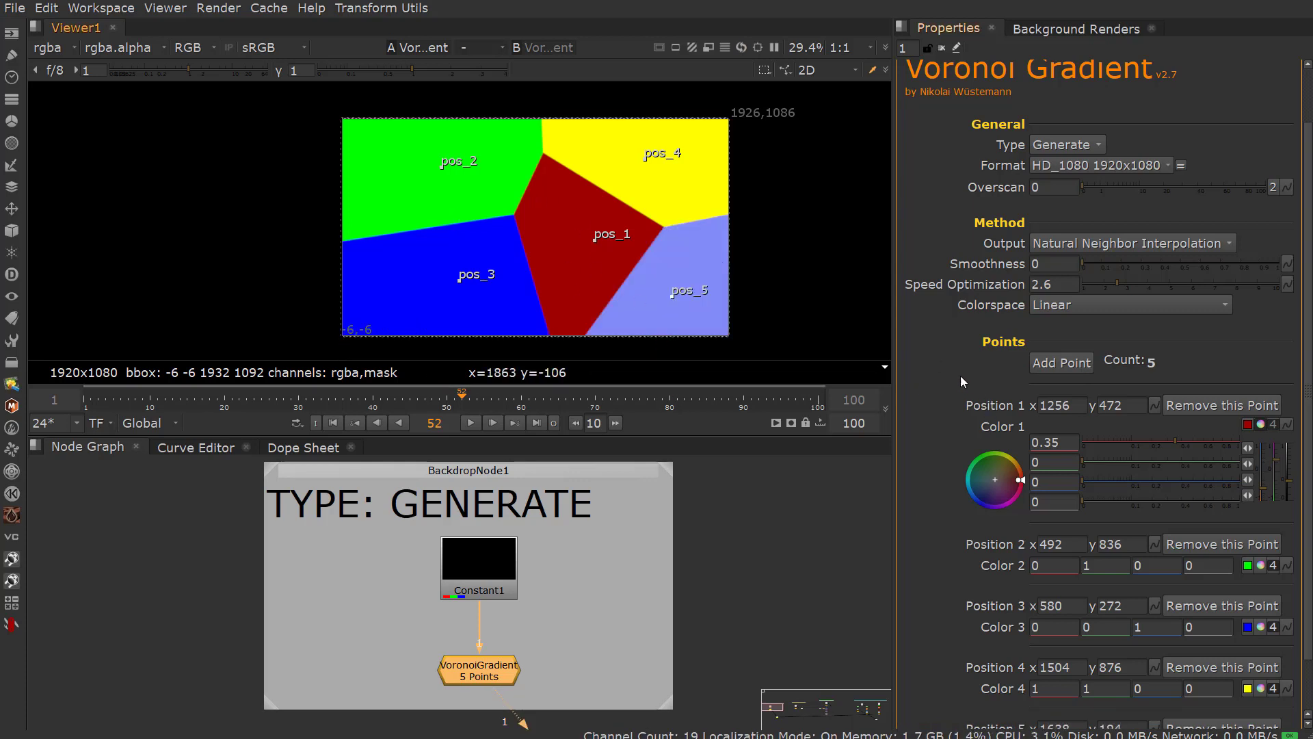
# Step: Raise the Smoothness in stages through 0.13 and 0.455 to 0.595, keeping Natural Neighbor Interpolation as the output
pyautogui.scroll(2, 965, 361)
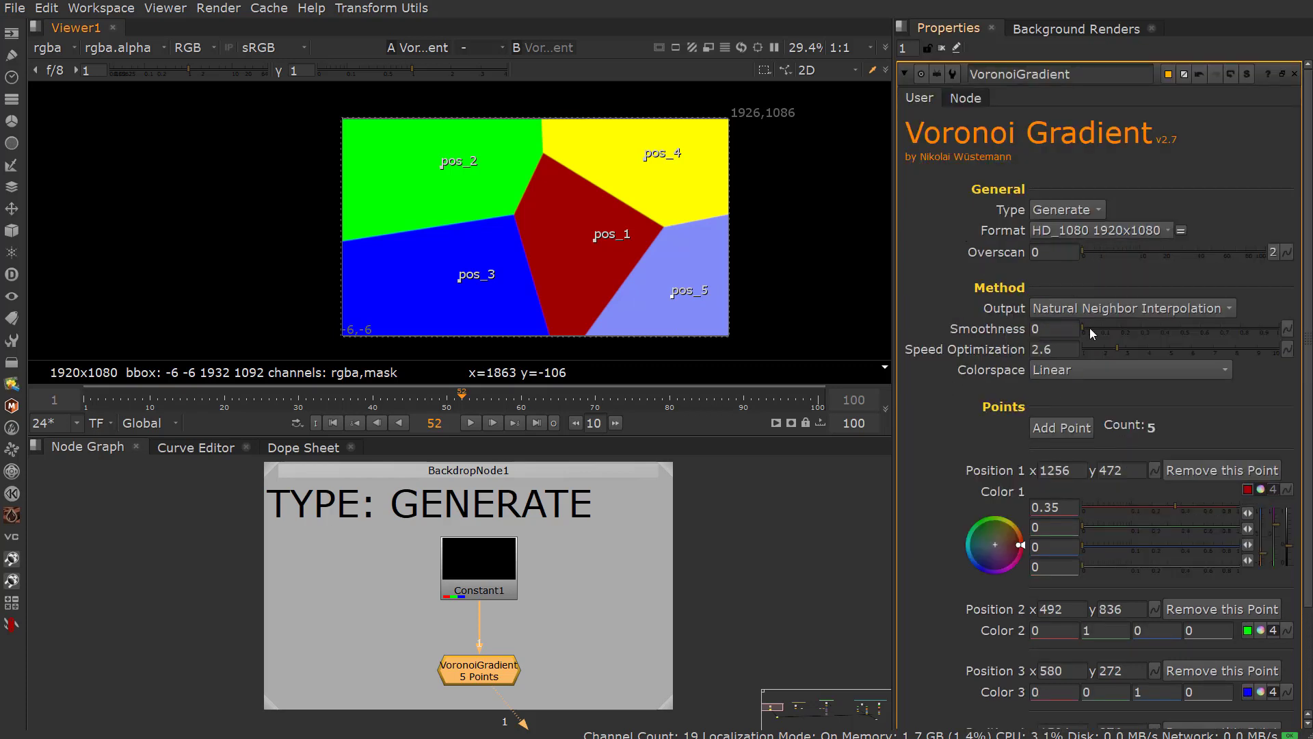
pyautogui.moveTo(1093, 330)
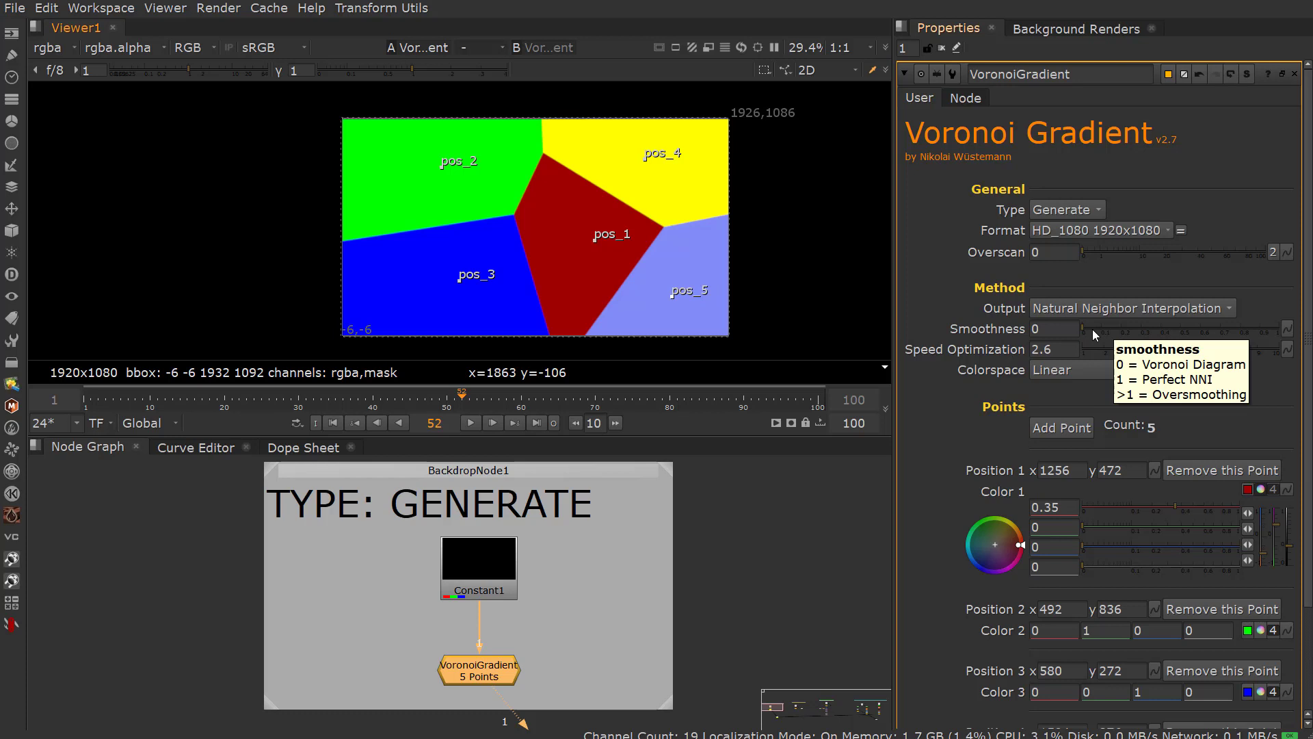
pyautogui.moveTo(1086, 329); pyautogui.dragTo(1108, 327)
pyautogui.click(1175, 311)
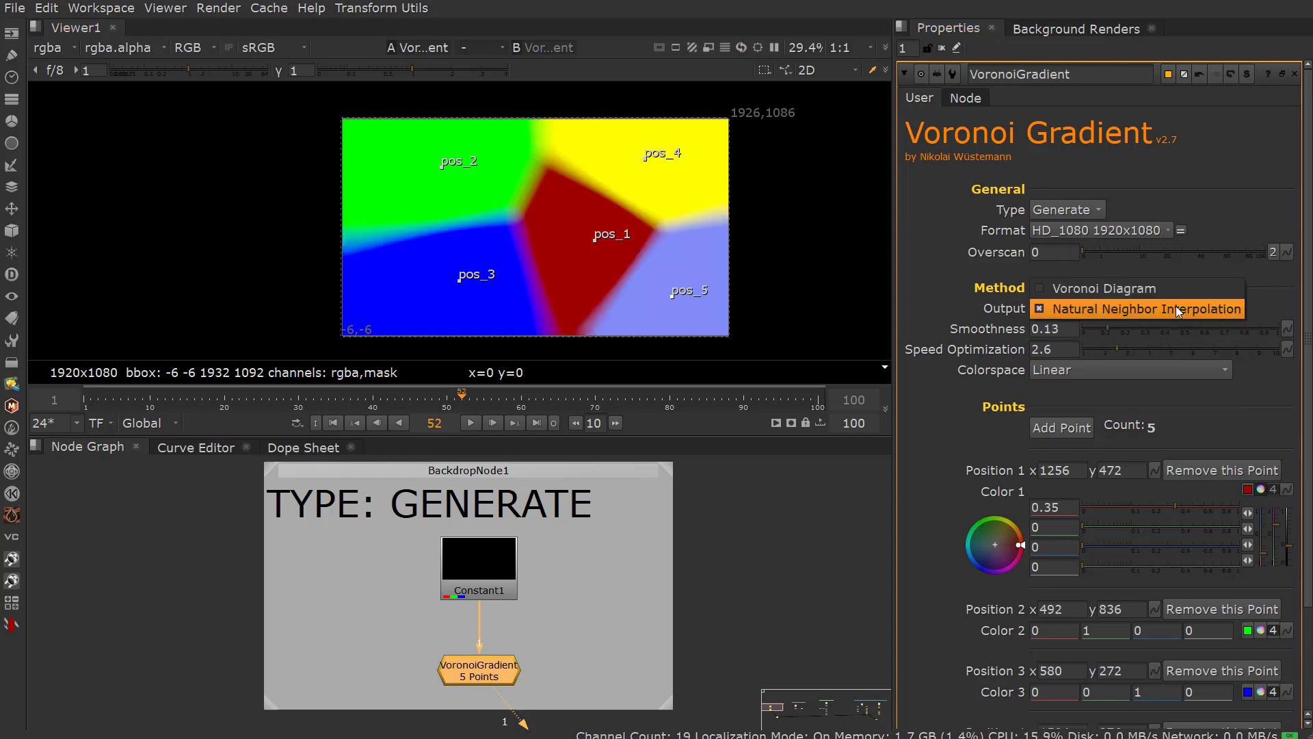
pyautogui.click(1175, 309)
pyautogui.click(1139, 327)
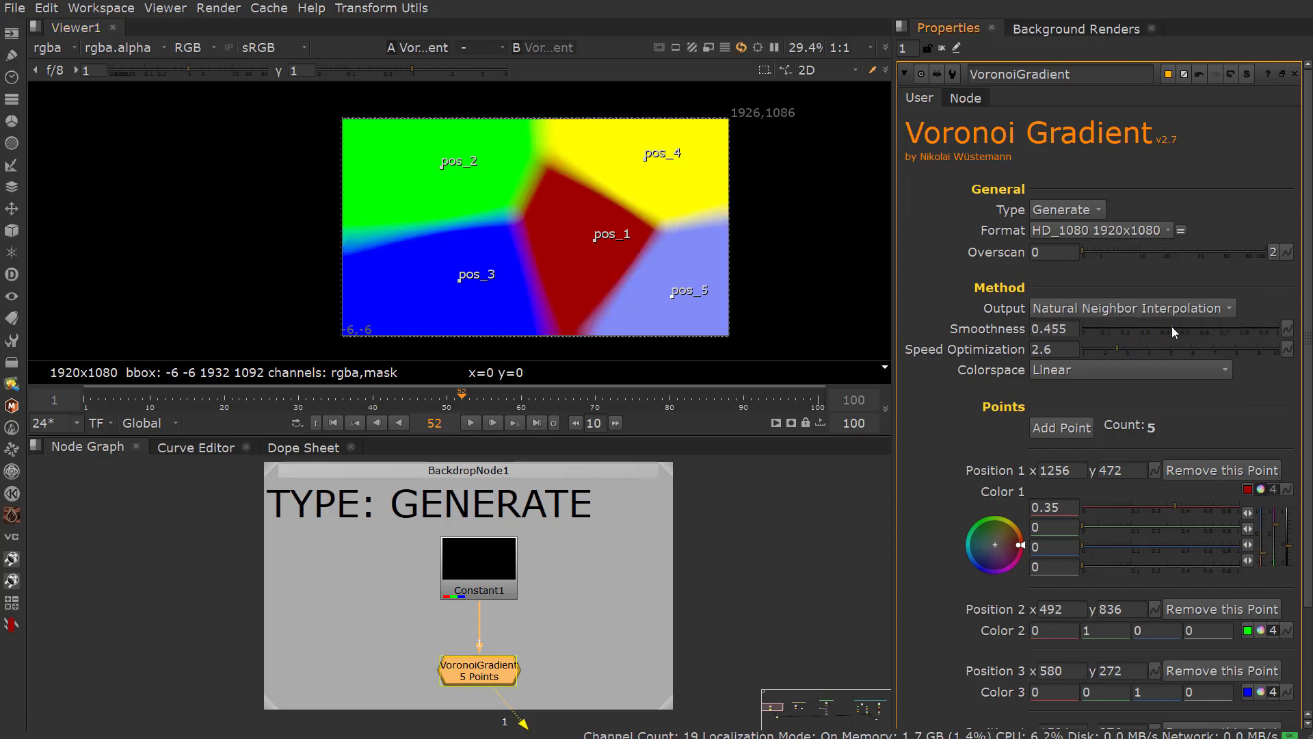
pyautogui.click(1200, 327)
# Step: Try the Voronoi Diagram output with Anti-Aliasing at 1.95 and return to Natural Neighbor Interpolation
pyautogui.click(1078, 306)
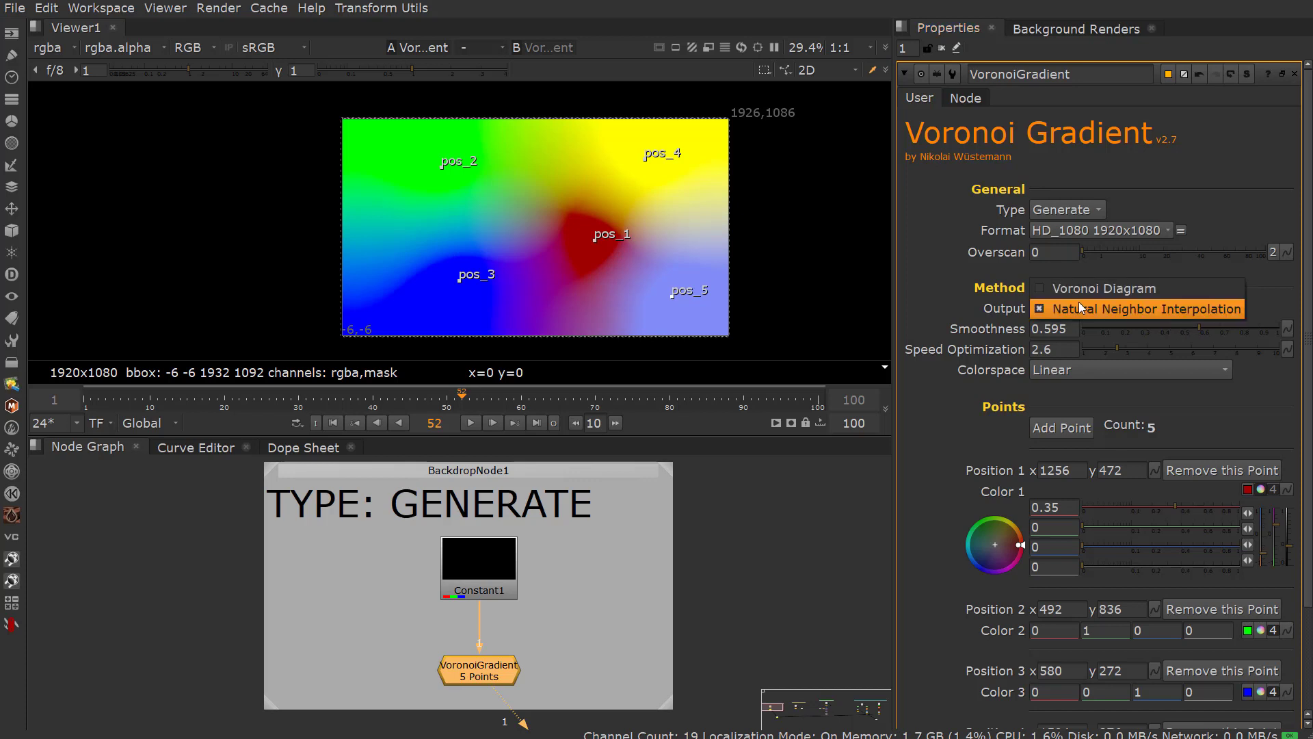
pyautogui.click(1080, 290)
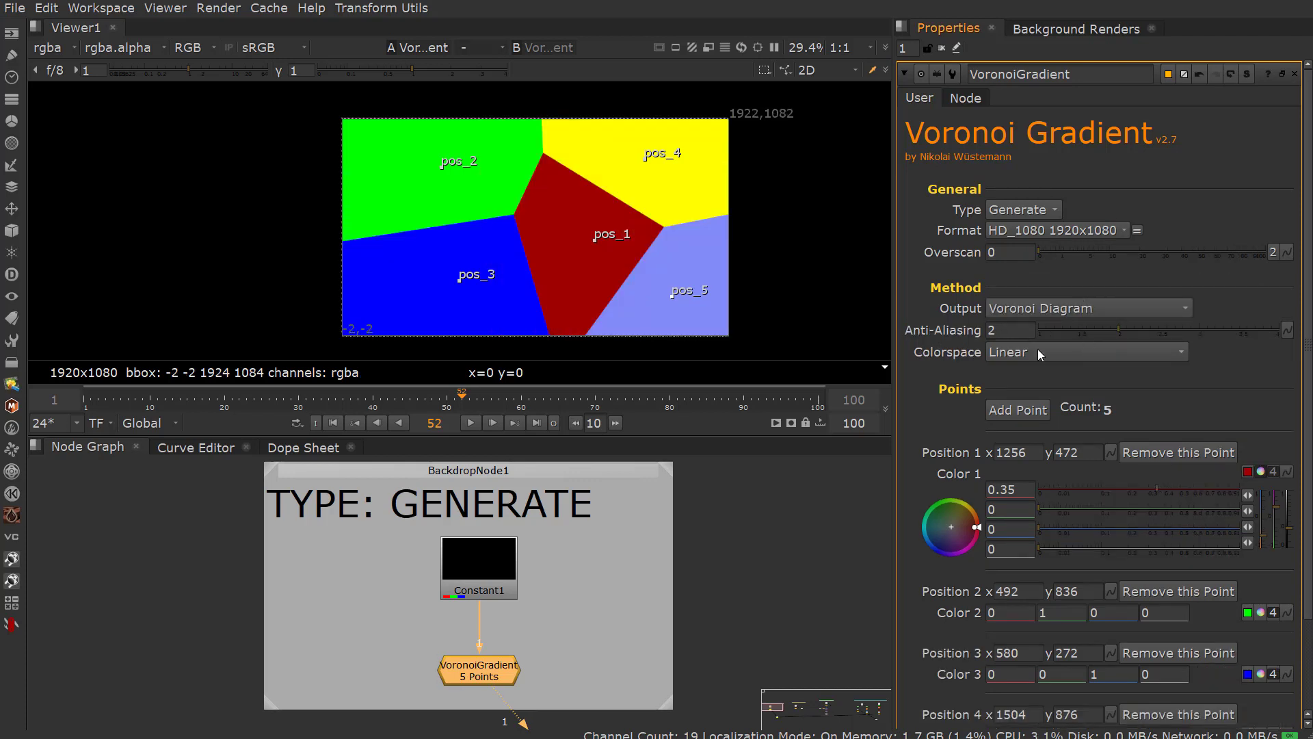
pyautogui.click(1258, 330)
pyautogui.click(1112, 326)
pyautogui.click(1068, 304)
pyautogui.click(1062, 330)
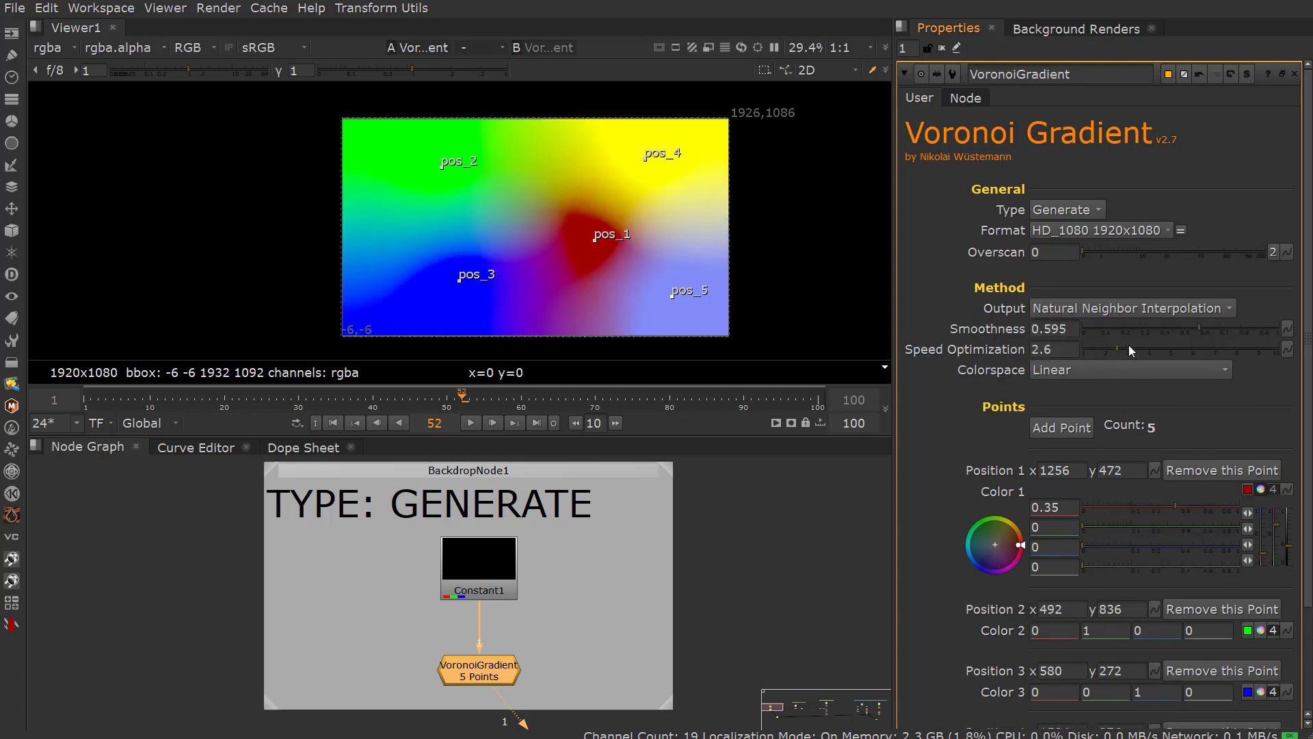
# Step: Set the gradient's Smoothness to 0.505, Speed Optimization to 2.25 and Overscan to 100
pyautogui.moveTo(1210, 327); pyautogui.dragTo(1181, 326)
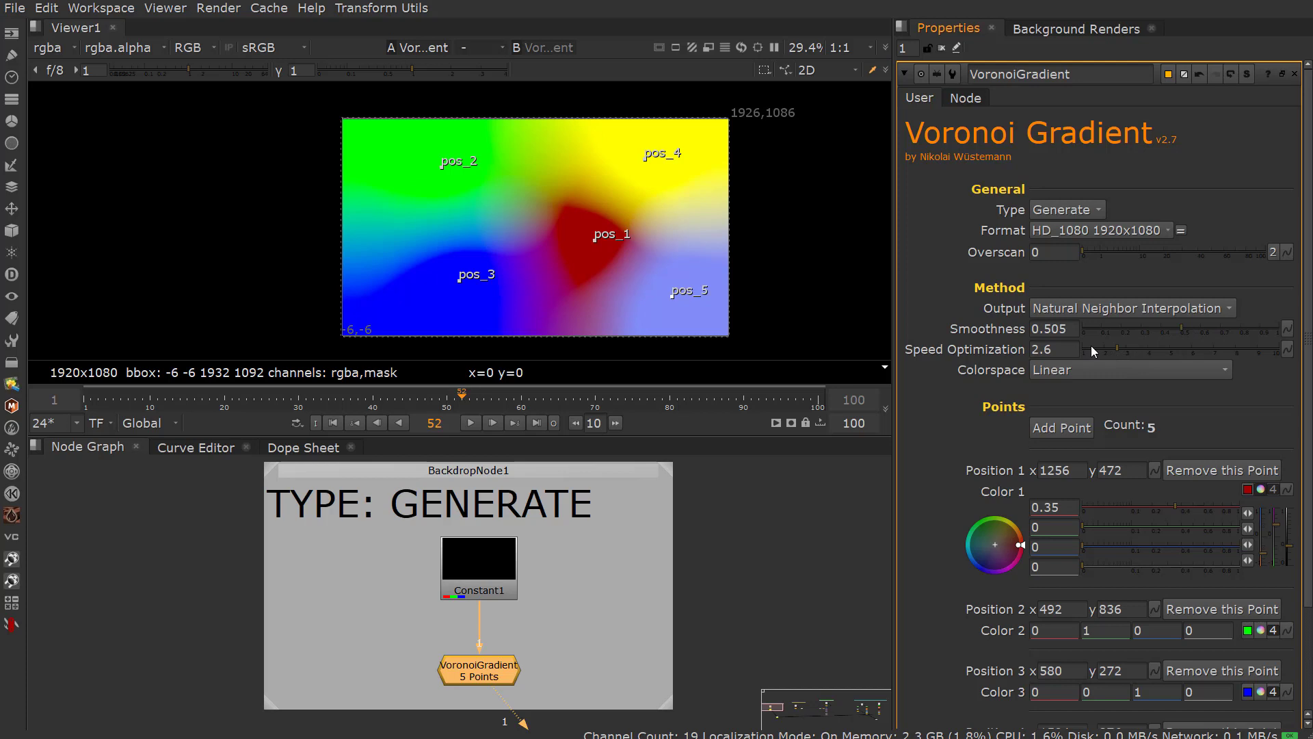
pyautogui.click(1109, 350)
pyautogui.moveTo(1091, 250); pyautogui.dragTo(1299, 254)
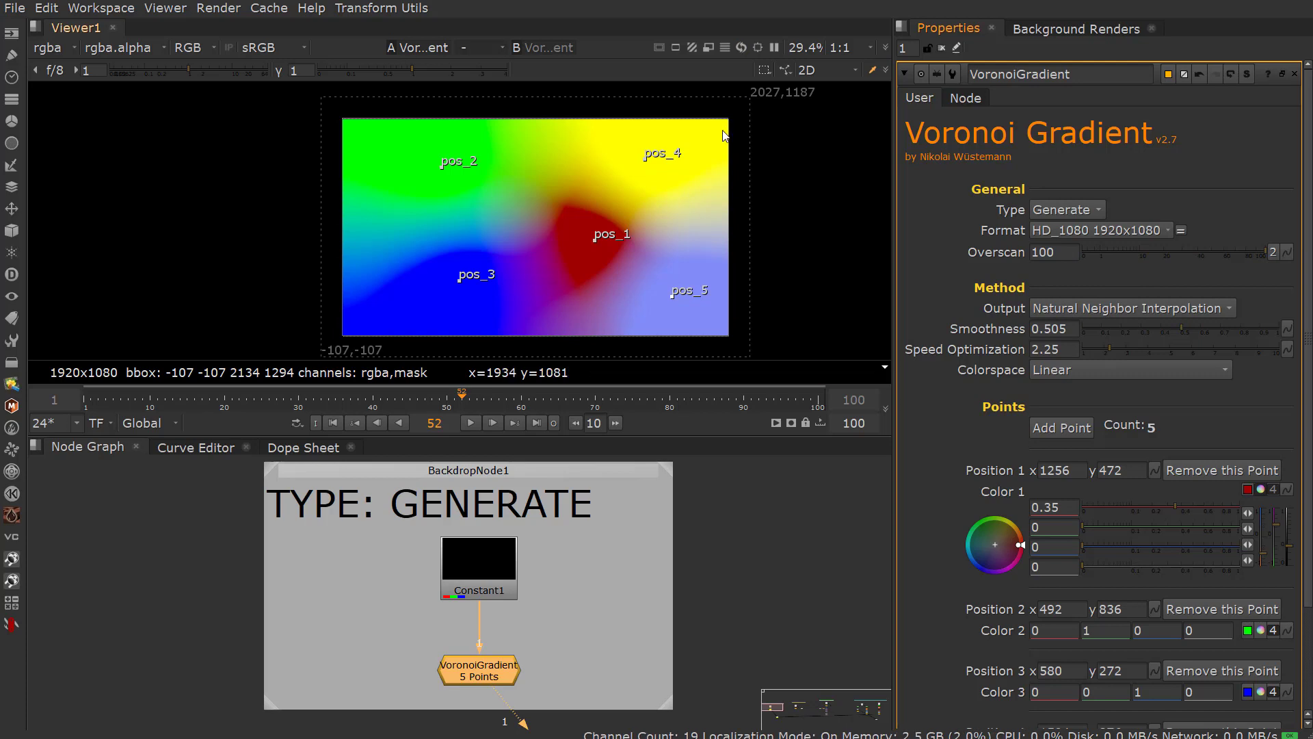
# Step: Add a Transform node after the VoronoiGradient, translate it by x -200 and y -208, and hide the viewer overlay
pyautogui.press('Tab')
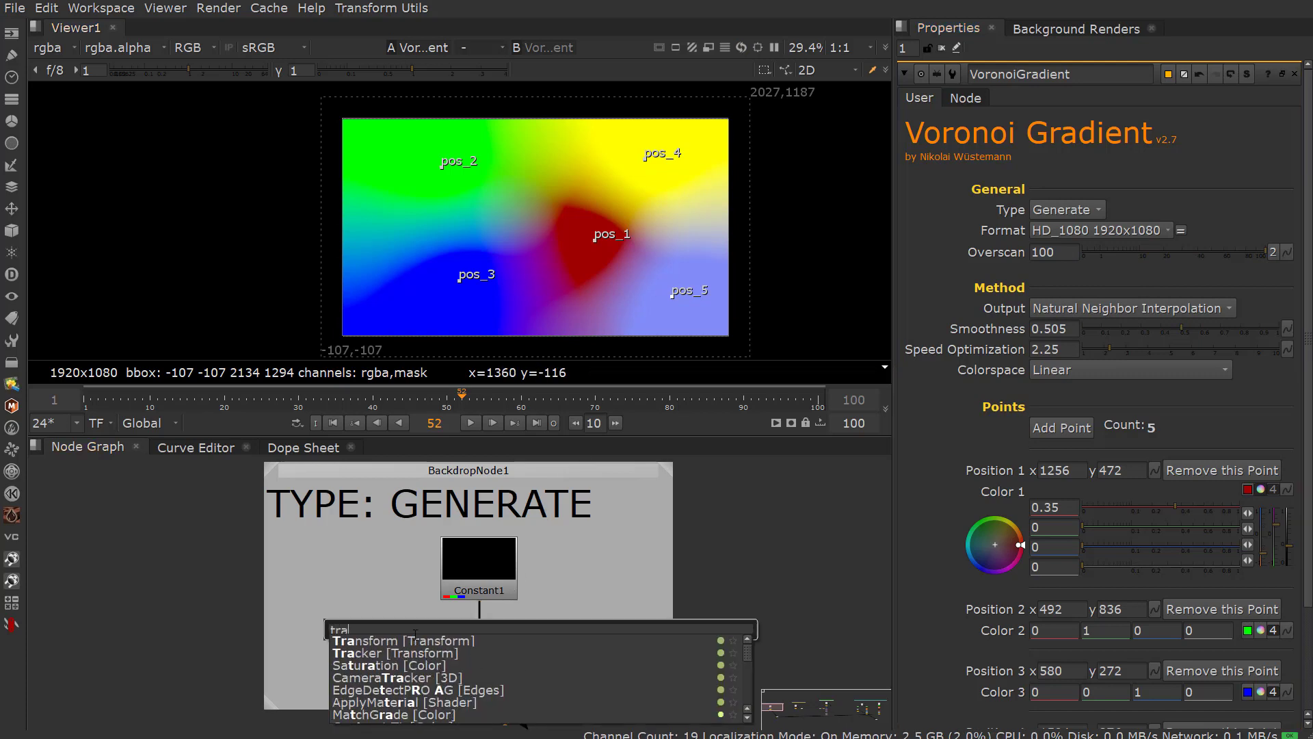
pyautogui.write('tra')
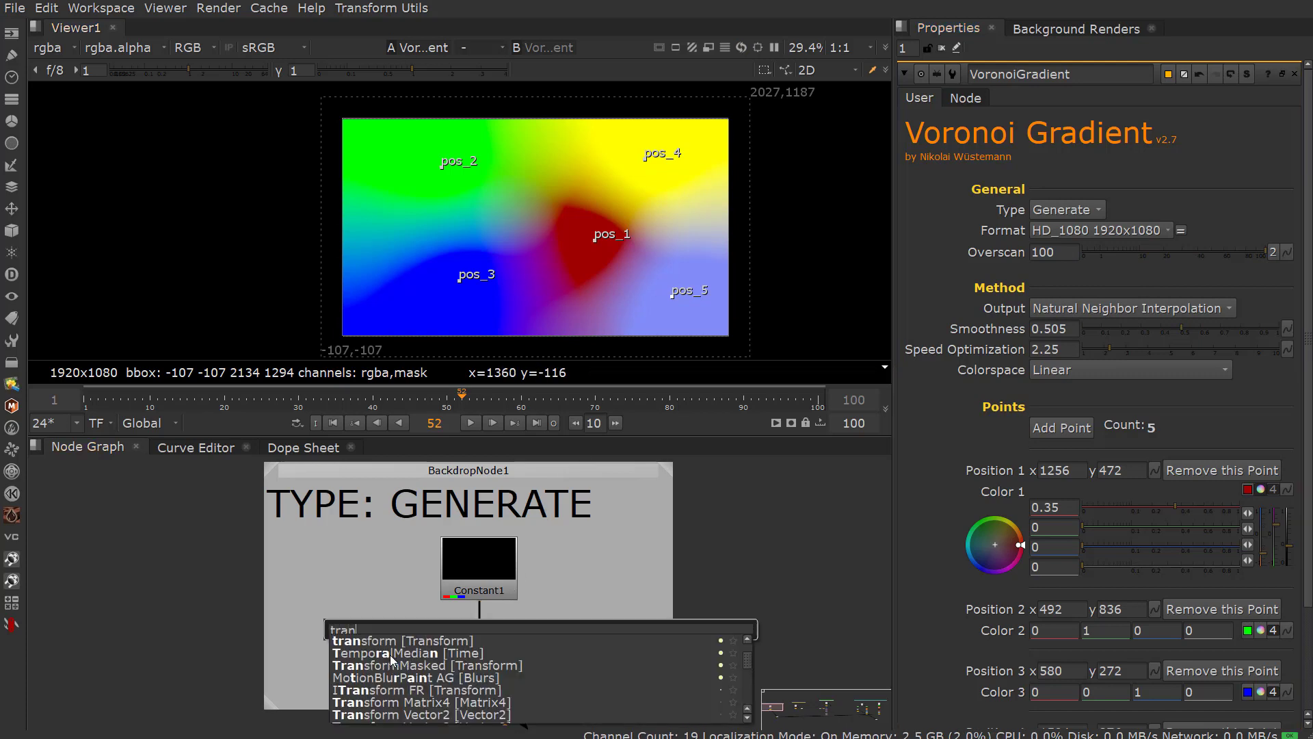
pyautogui.press('Return')
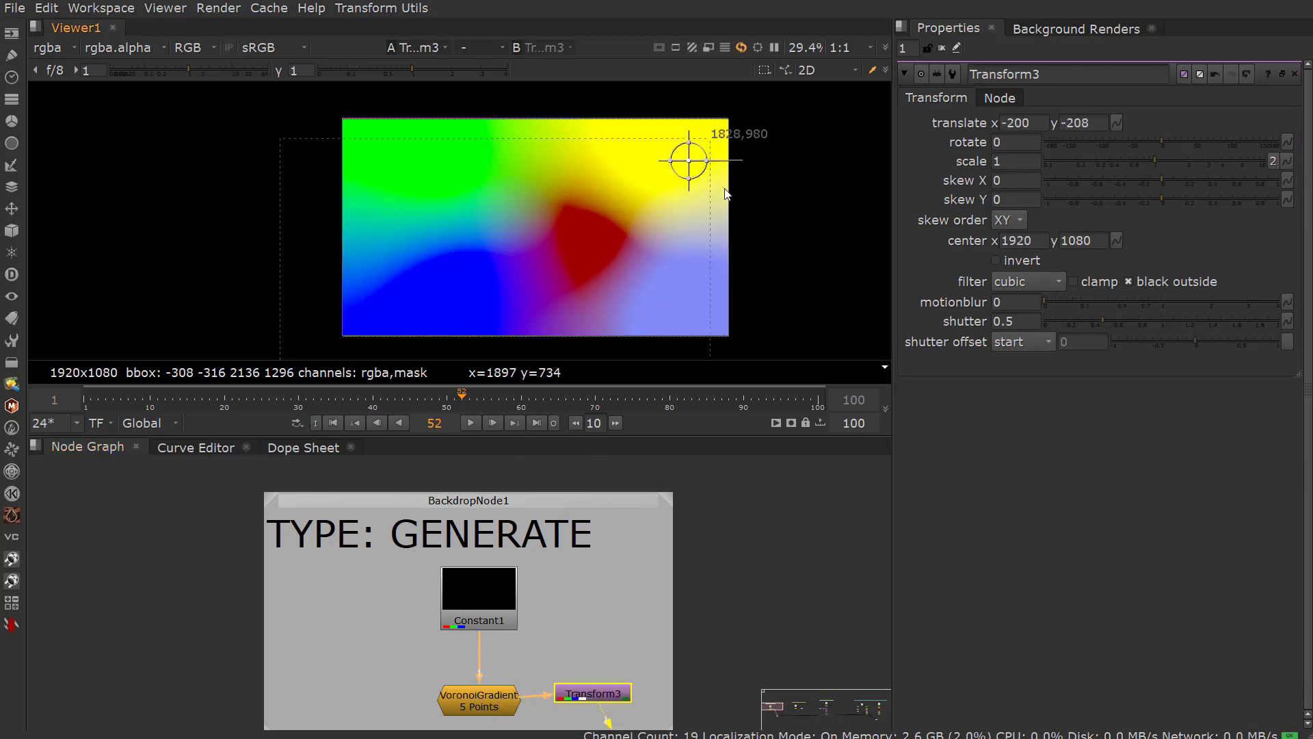
pyautogui.press('o')
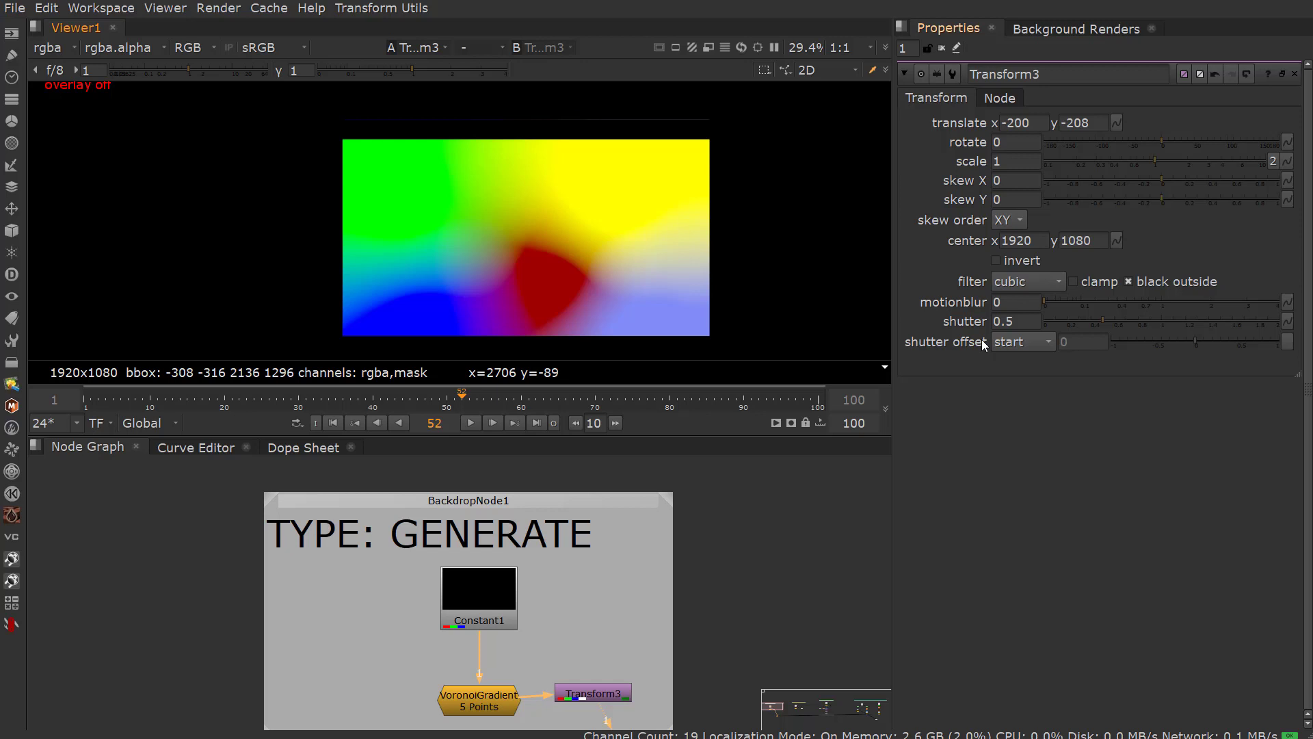
# Step: Set the Overscan of the five-point VoronoiGradient node to 200
pyautogui.doubleClick(499, 706)
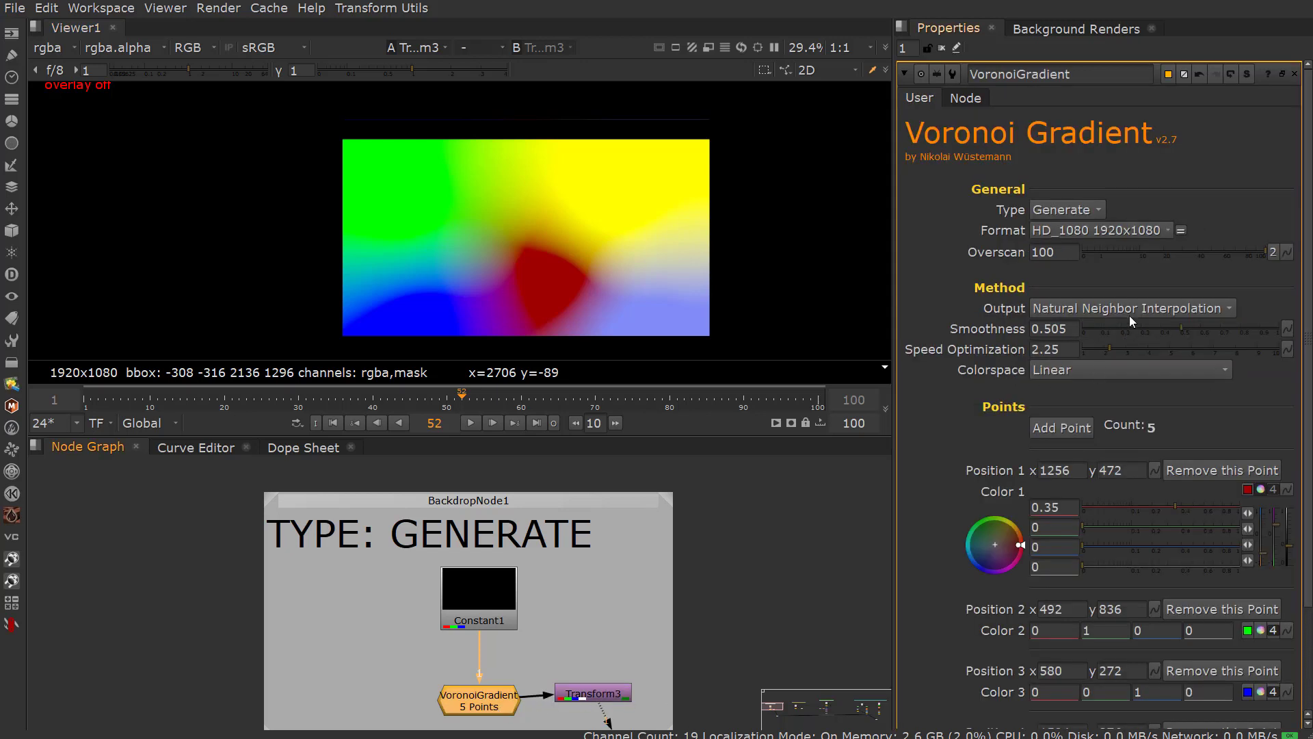
pyautogui.click(1039, 253)
pyautogui.press('Up')
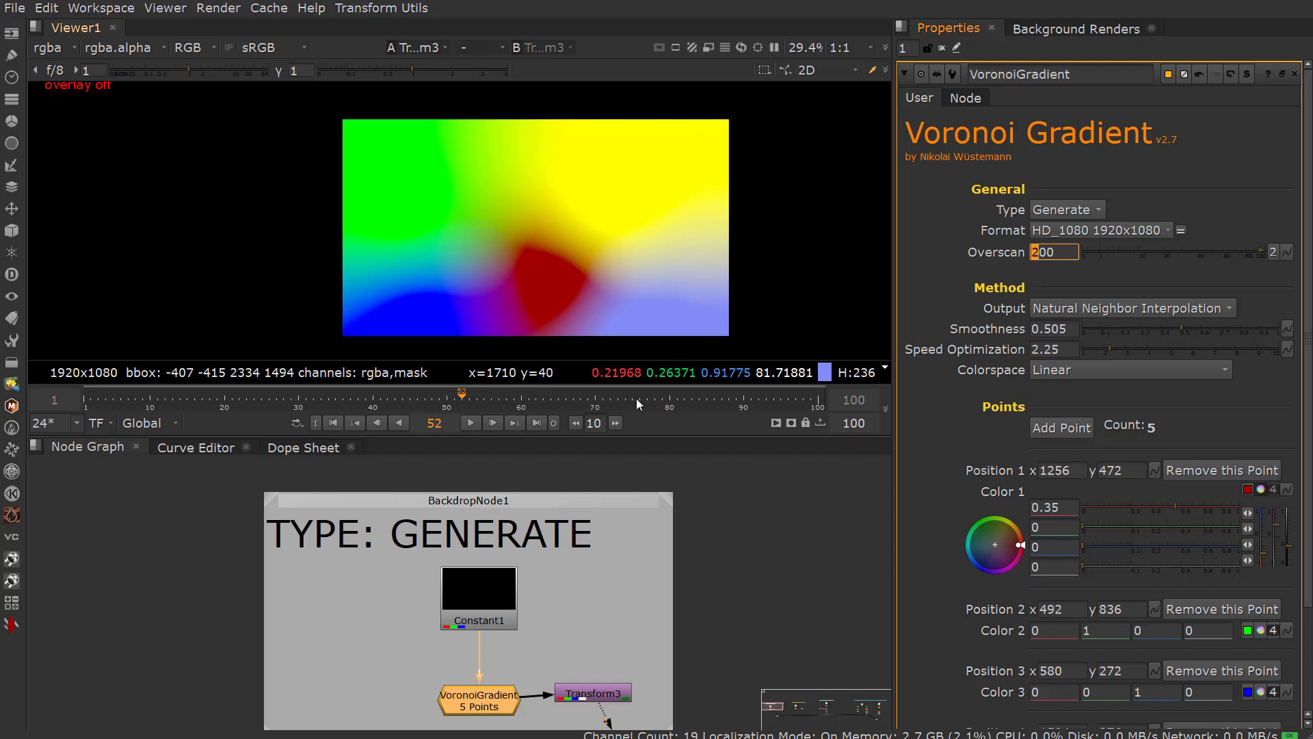
# Step: Display the cloudy_fun.jpg Read node from the Sample Example 1 group in the viewer
pyautogui.scroll(-2, 493, 592)
pyautogui.moveTo(494, 588); pyautogui.dragTo(492, 564, button='middle')
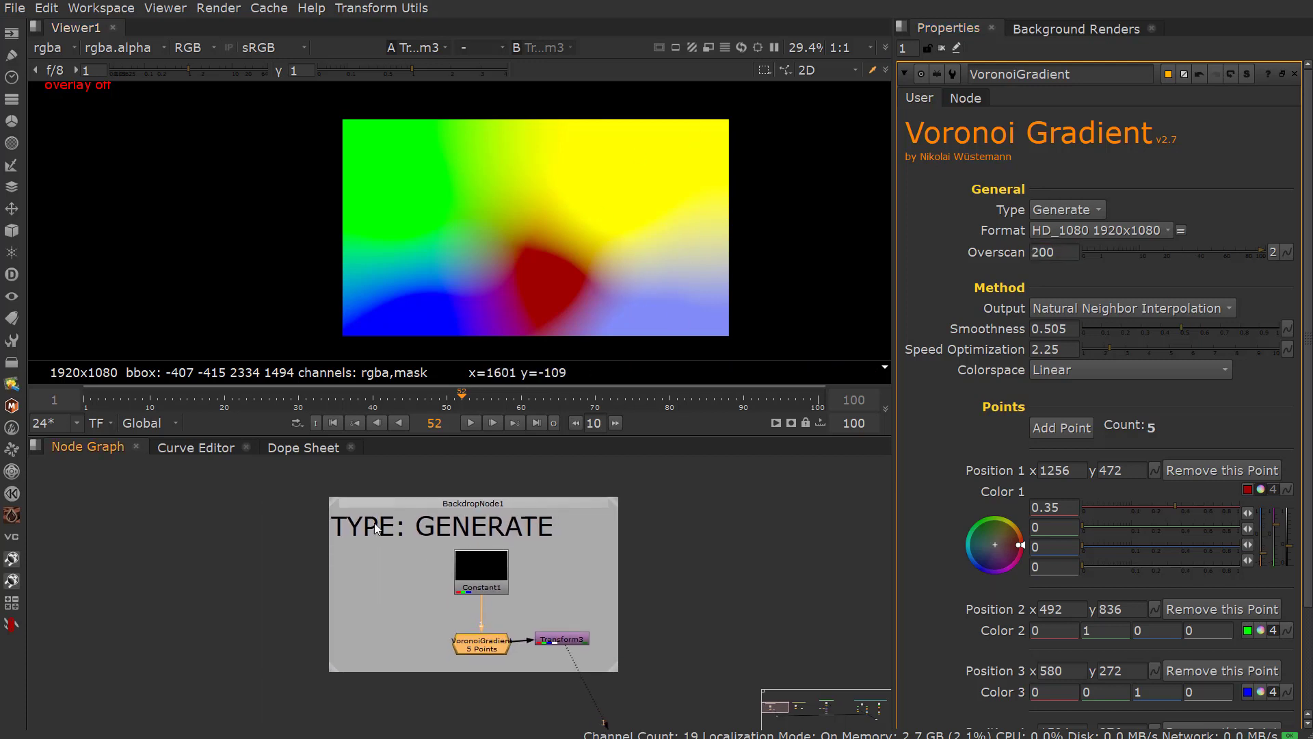
pyautogui.scroll(-3, 498, 538)
pyautogui.moveTo(811, 567); pyautogui.dragTo(551, 572, button='middle')
pyautogui.scroll(3, 677, 558)
pyautogui.scroll(2, 419, 580)
pyautogui.click(440, 551)
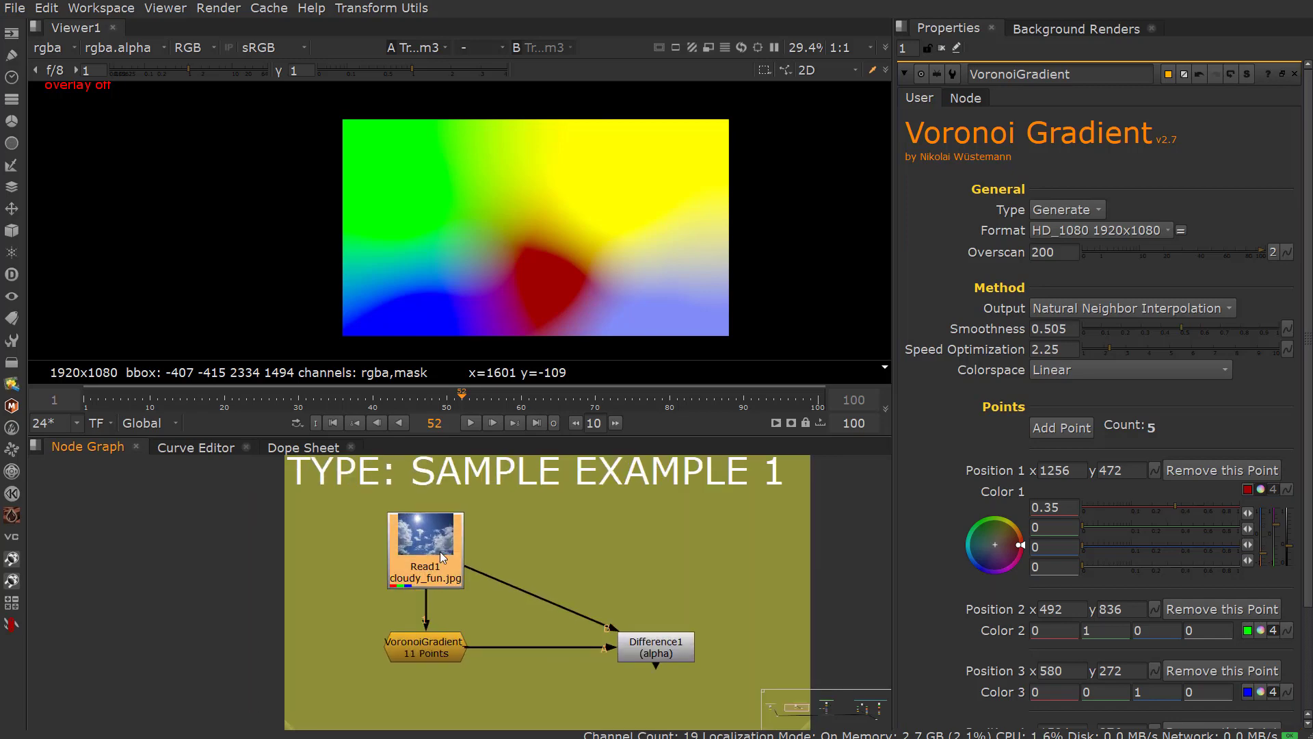
pyautogui.moveTo(464, 551); pyautogui.dragTo(448, 564, button='middle')
pyautogui.press('1')
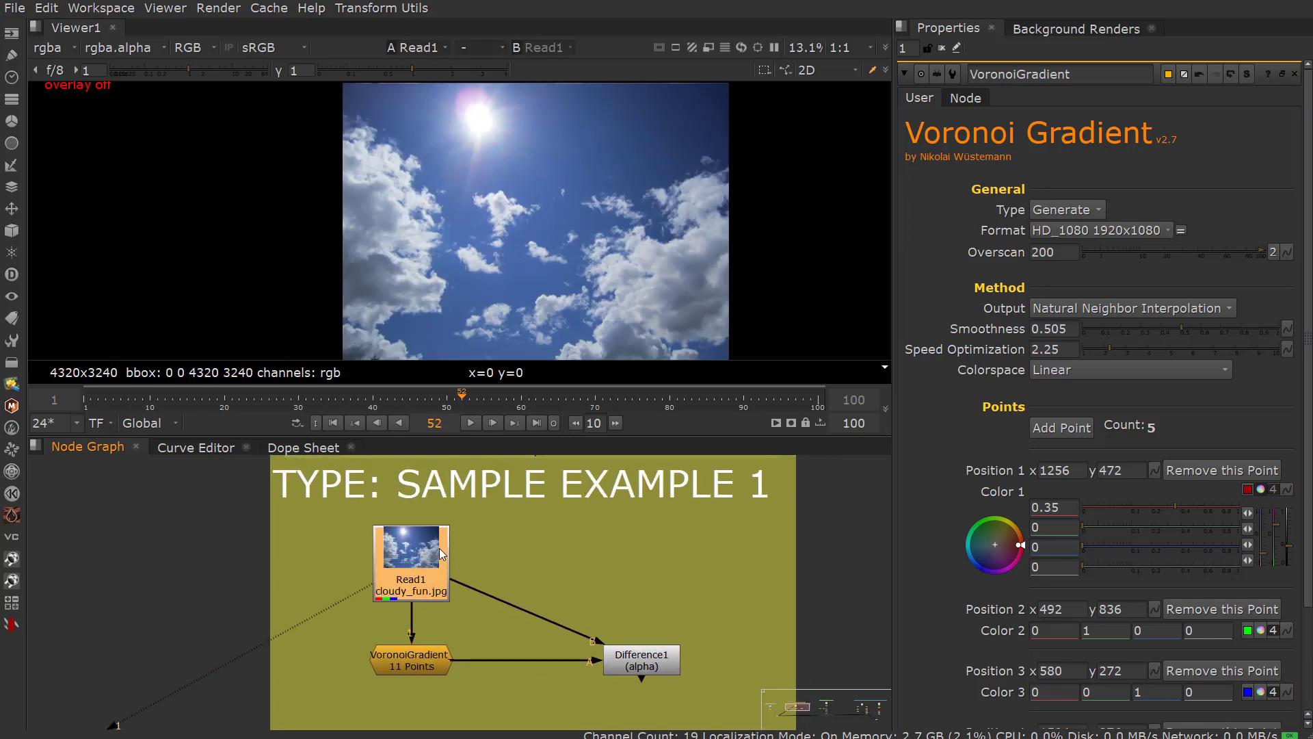
# Step: Open the properties of the cloudy_fun.jpg Read node and inspect the whole sky image
pyautogui.doubleClick(441, 556)
pyautogui.scroll(-3, 559, 250)
pyautogui.moveTo(557, 254); pyautogui.dragTo(517, 250, button='middle')
pyautogui.scroll(2, 516, 249)
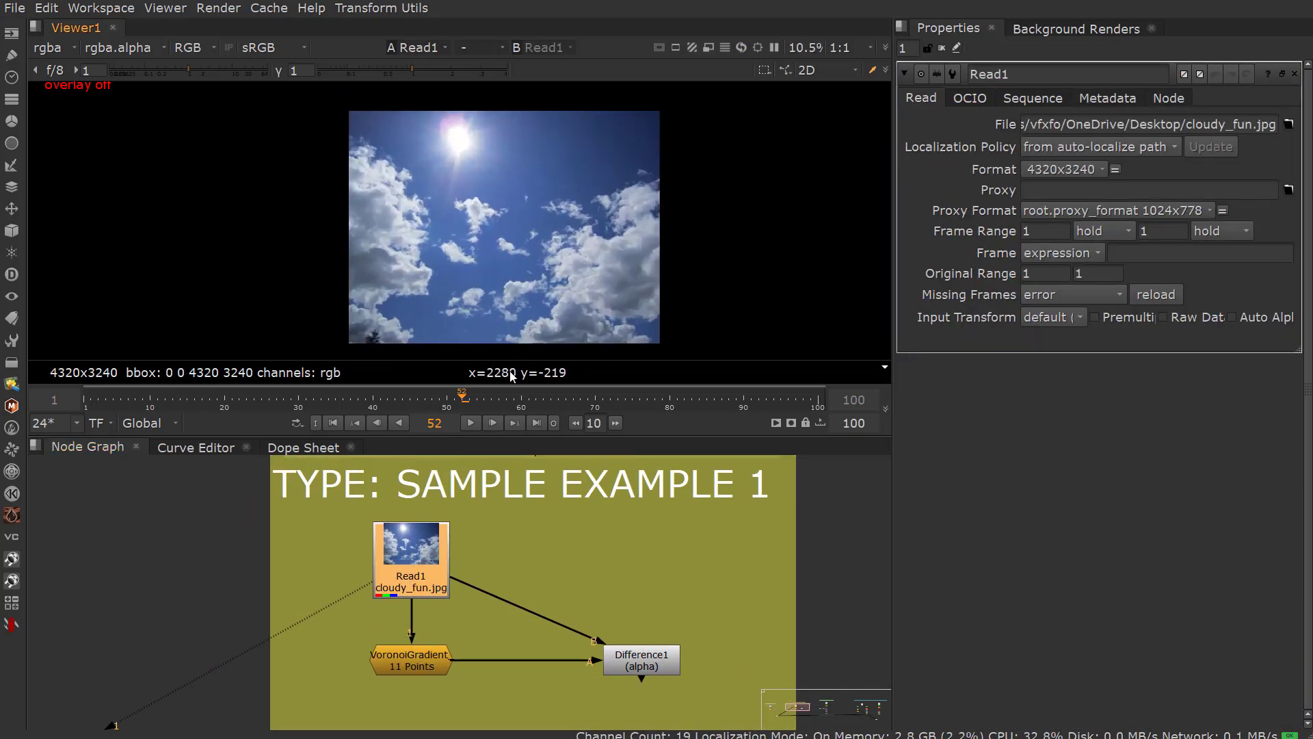
# Step: Open the properties of the 11-point VoronoiGradient node and check its Type options, keeping Sample
pyautogui.doubleClick(422, 661)
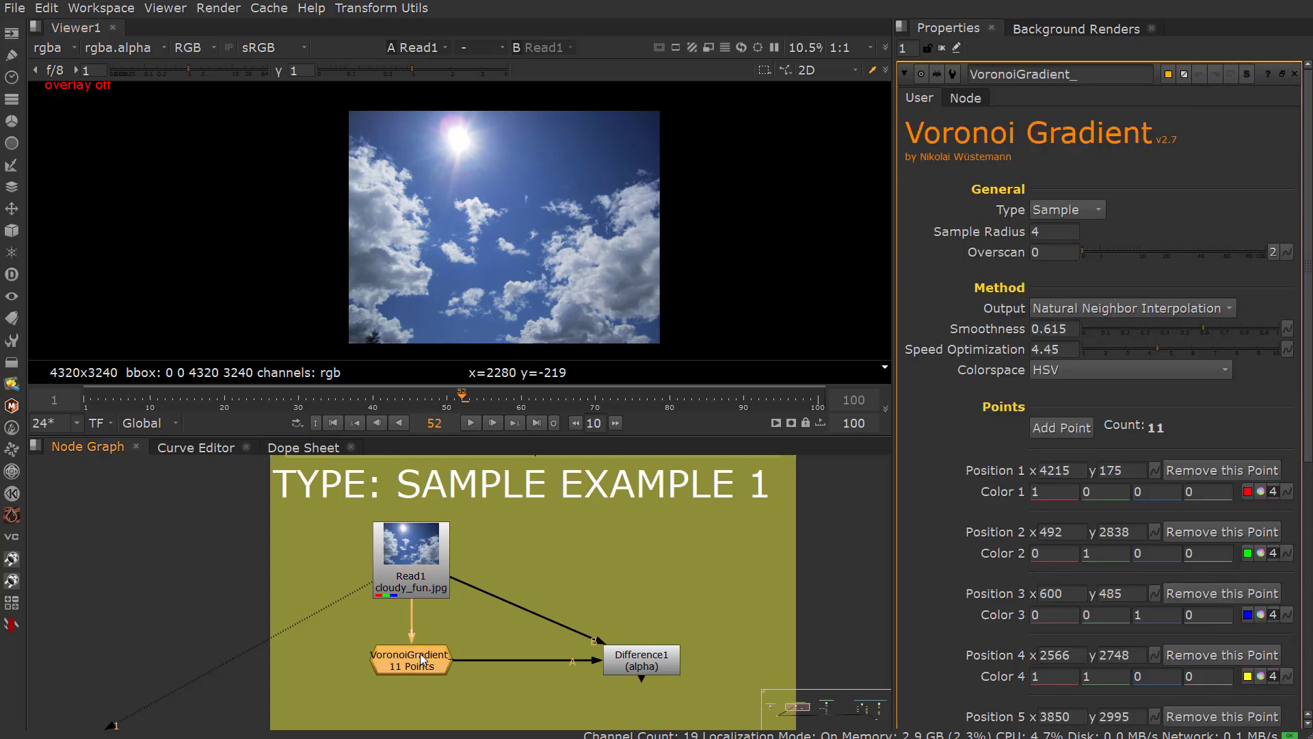
pyautogui.click(1057, 212)
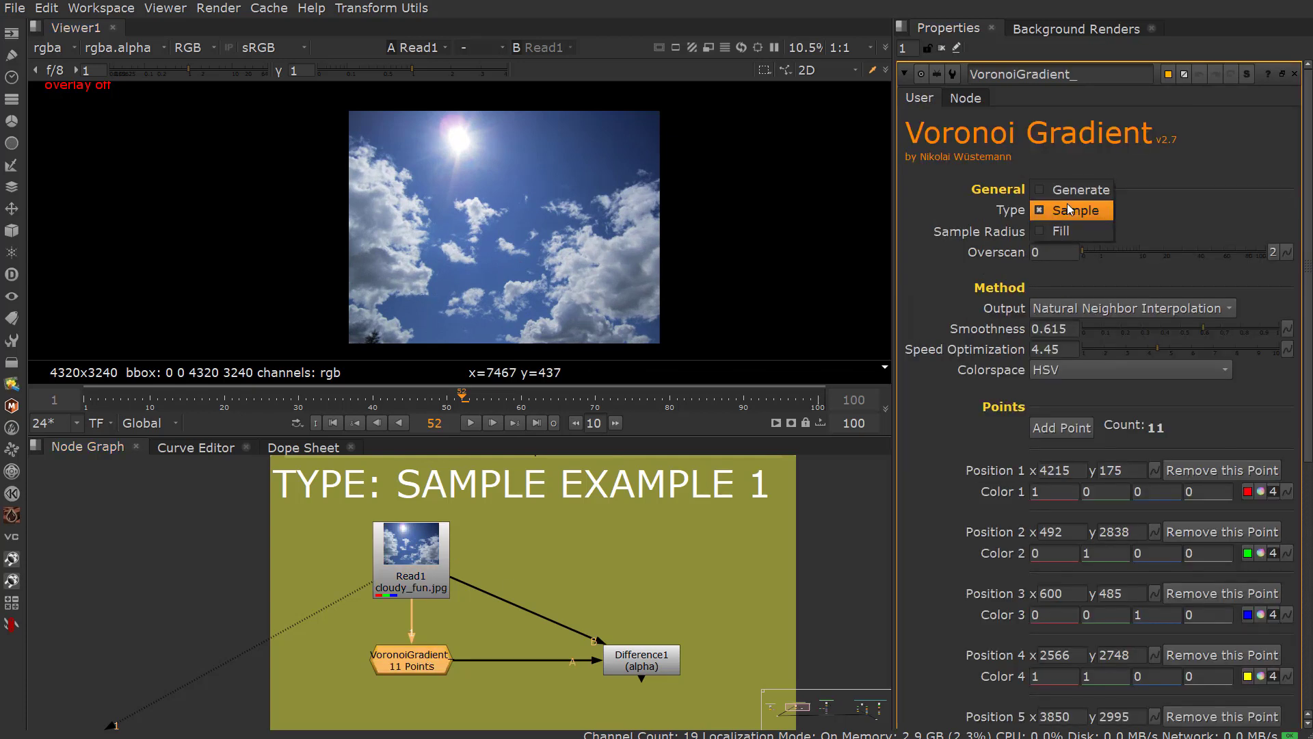
pyautogui.click(1066, 213)
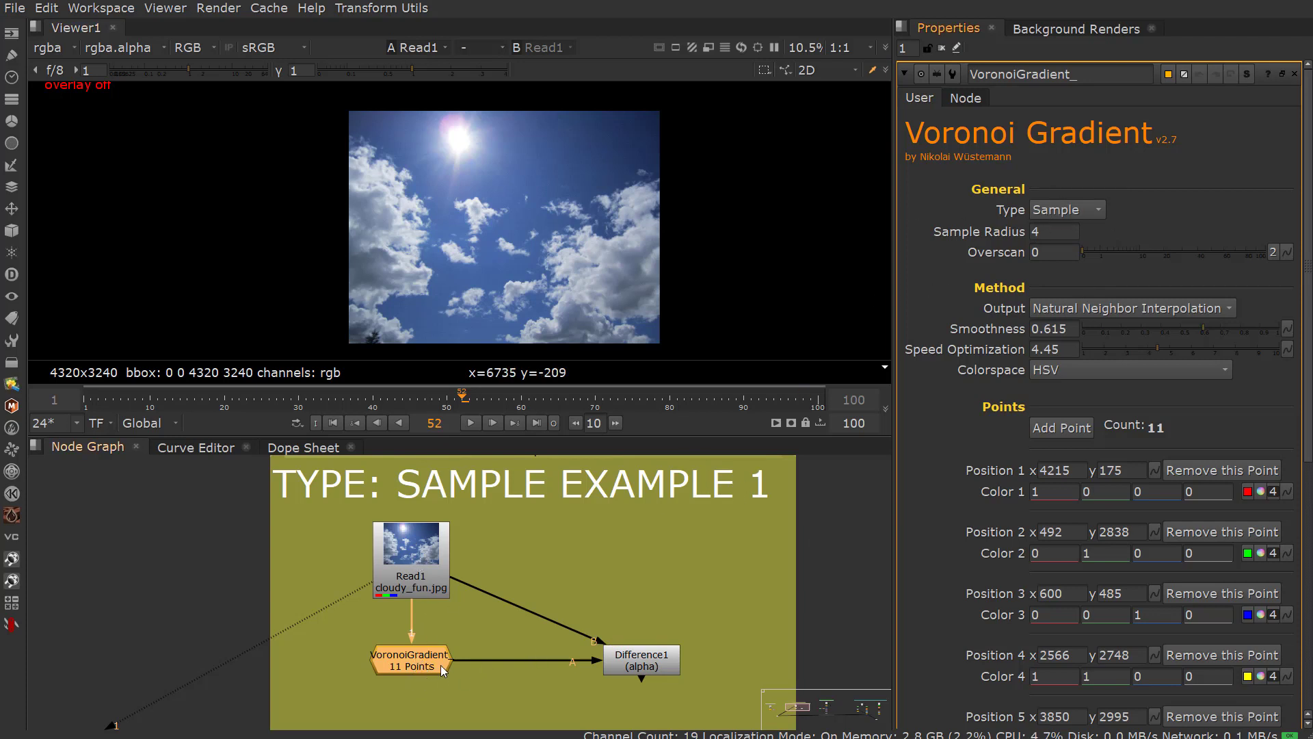
# Step: Display the 11-point VoronoiGradient's output in the viewer with the point overlay turned on
pyautogui.click(413, 665)
pyautogui.press('1')
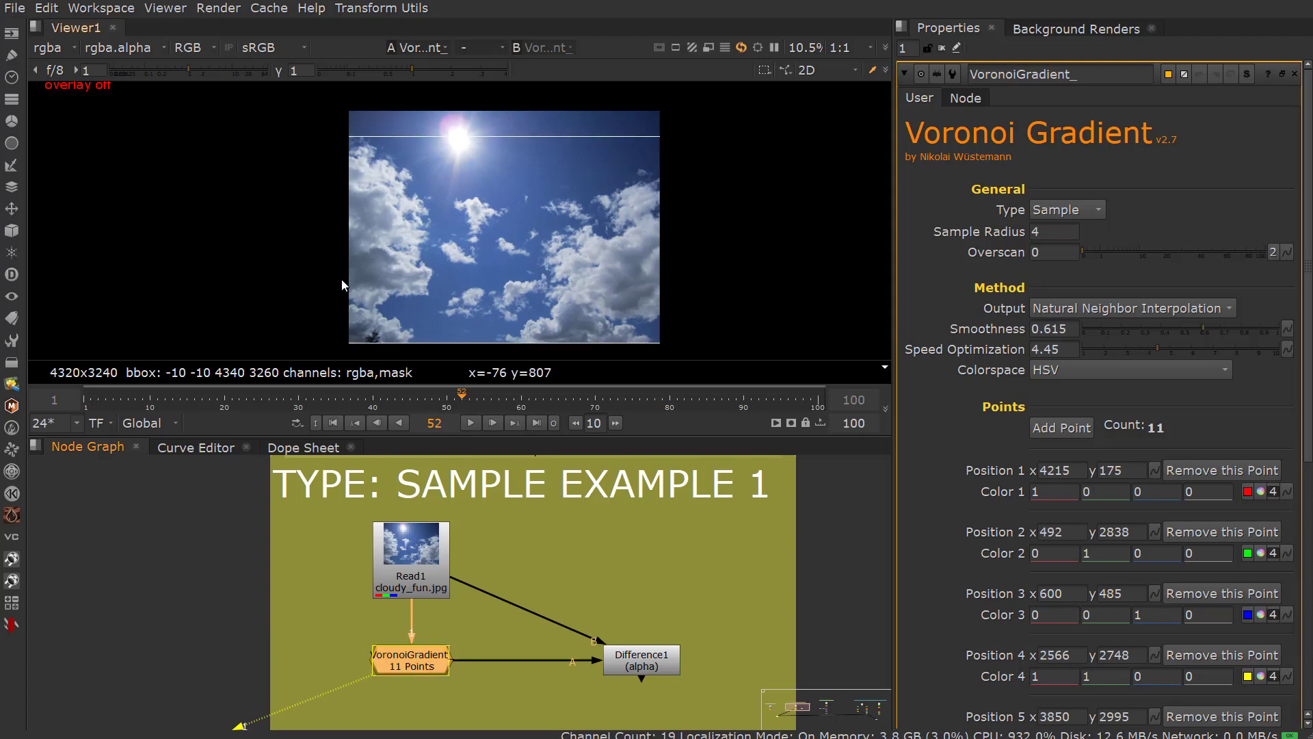
pyautogui.press('o')
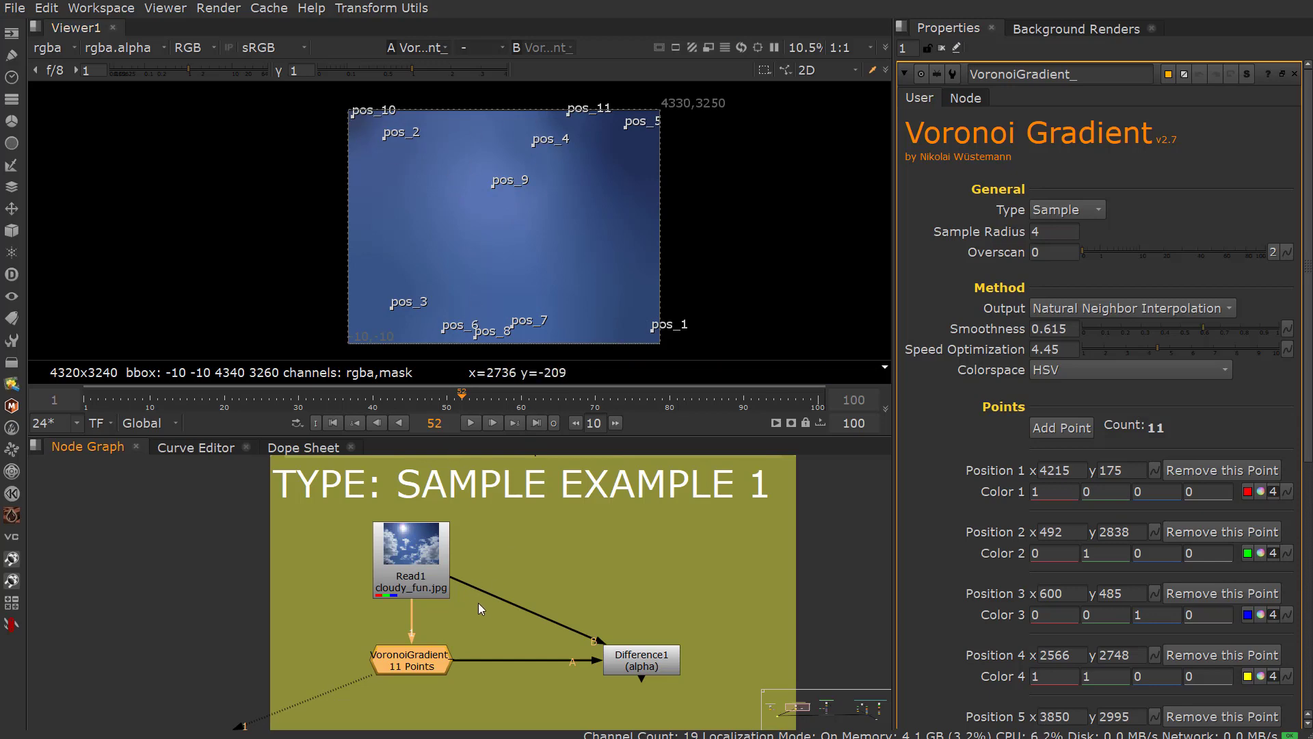
# Step: Load the sky image and the VoronoiGradient into separate viewer inputs and alternate between them to compare the results
pyautogui.click(410, 558)
pyautogui.press('1')
pyautogui.click(411, 660)
pyautogui.press('2')
pyautogui.press('1')
pyautogui.press('2')
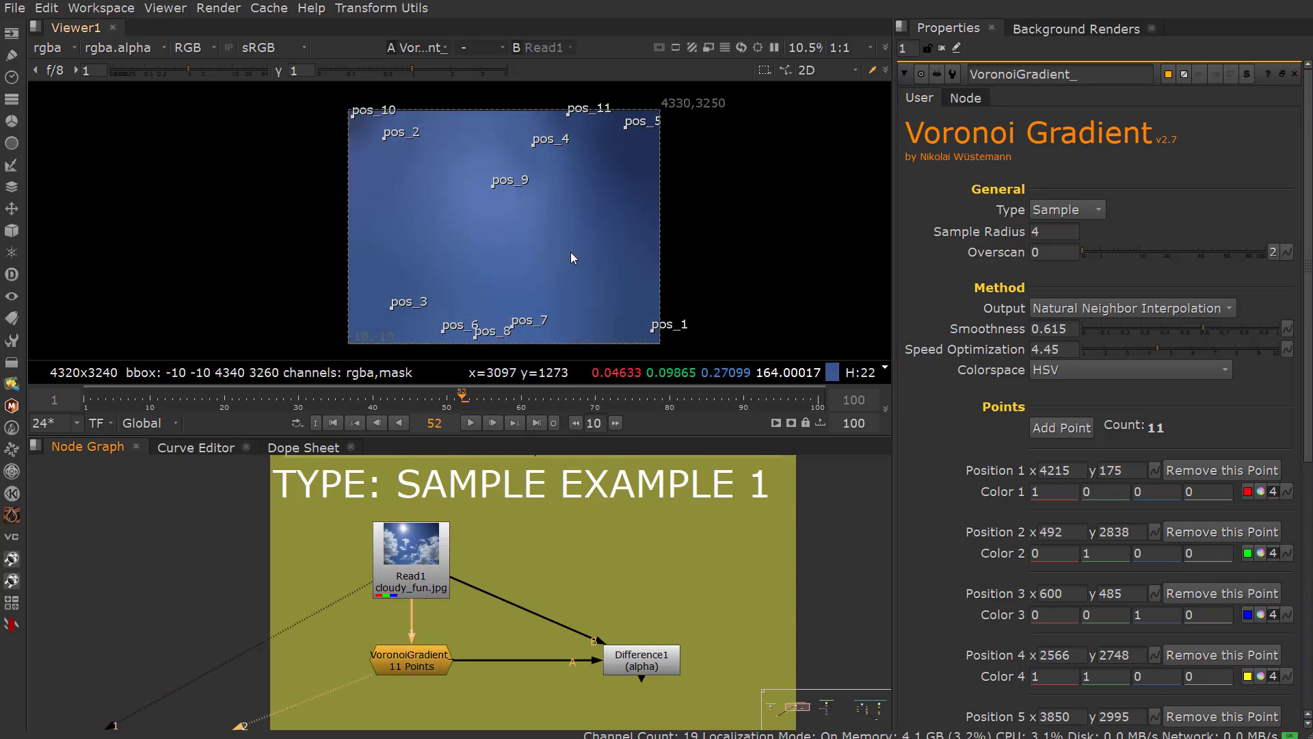
pyautogui.press('1')
pyautogui.press('2')
pyautogui.press('1')
pyautogui.press('2')
pyautogui.press('1')
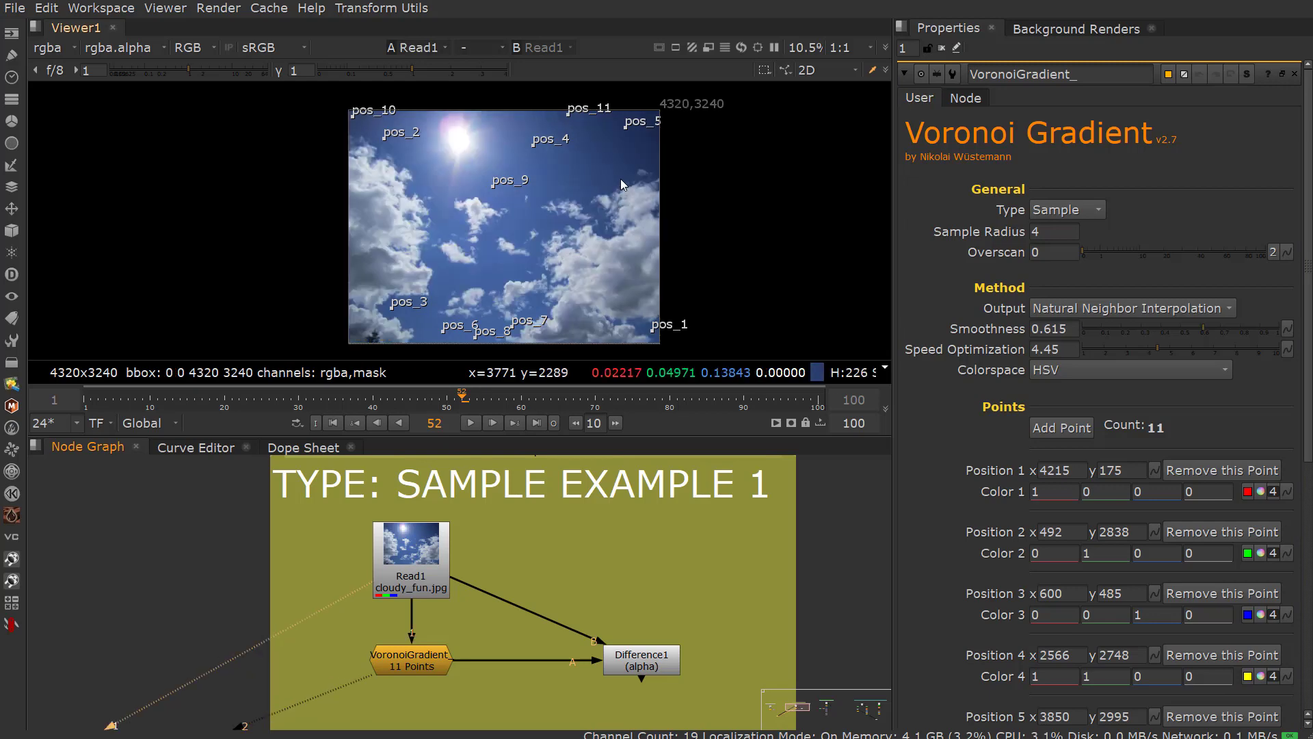
pyautogui.press('2')
pyautogui.press('1')
pyautogui.press('2')
pyautogui.press('1')
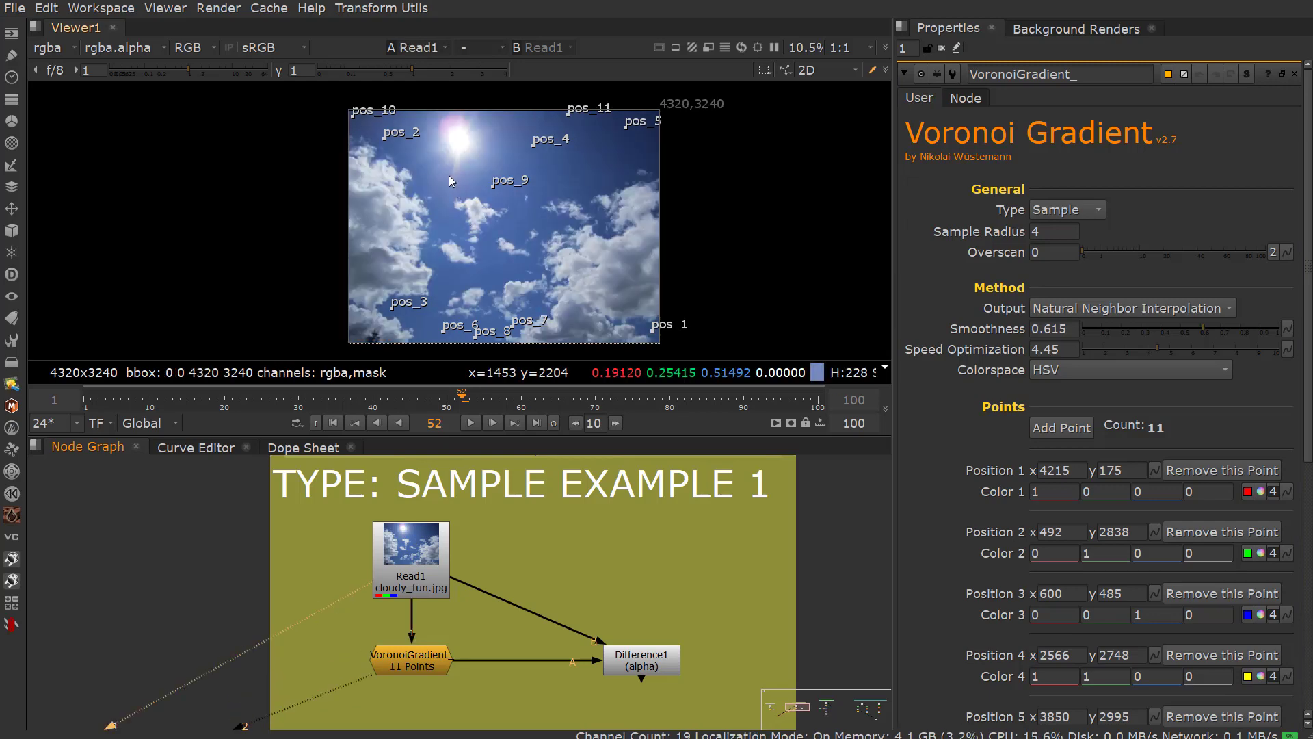
pyautogui.press('2')
# Step: Display the alpha channel of the Difference1 node in the viewer
pyautogui.click(647, 671)
pyautogui.press('1')
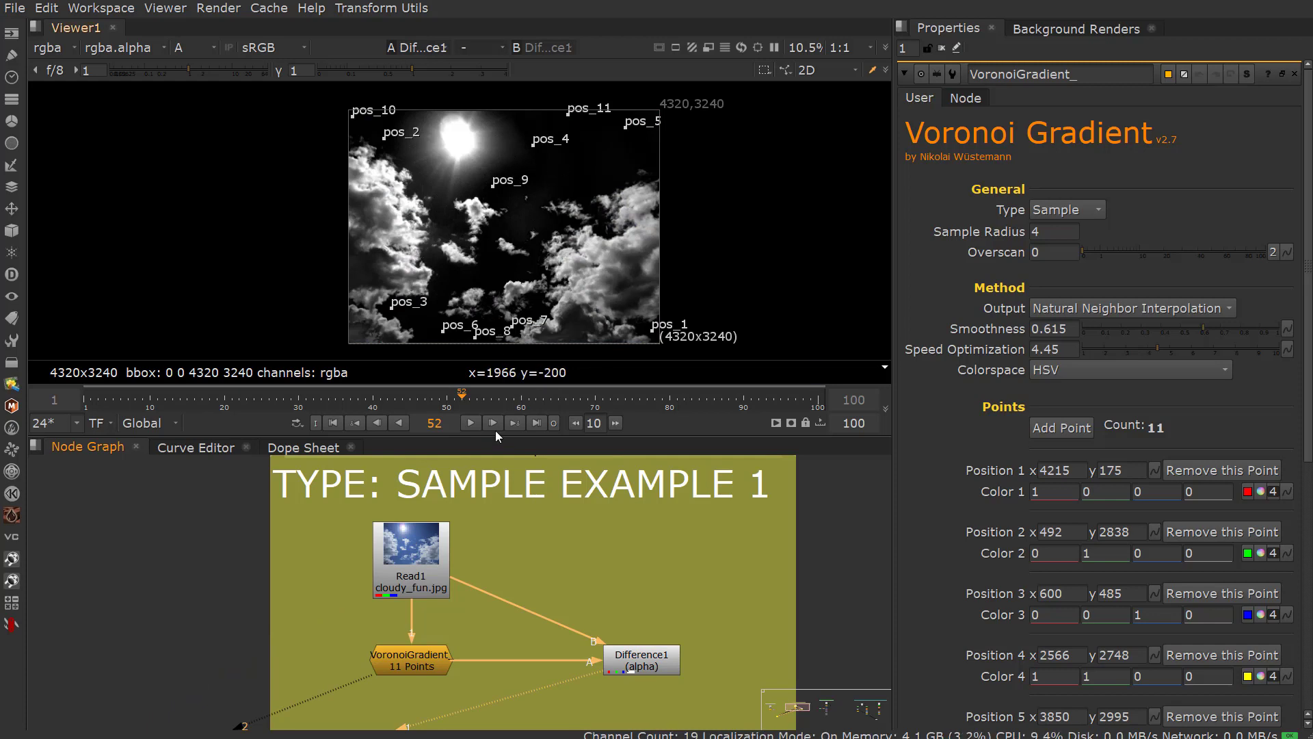
# Step: Add two sample points to the VoronoiGradient, placing one between the sun and pos_4 and the other in the blue sky below pos_9
pyautogui.click(1064, 433)
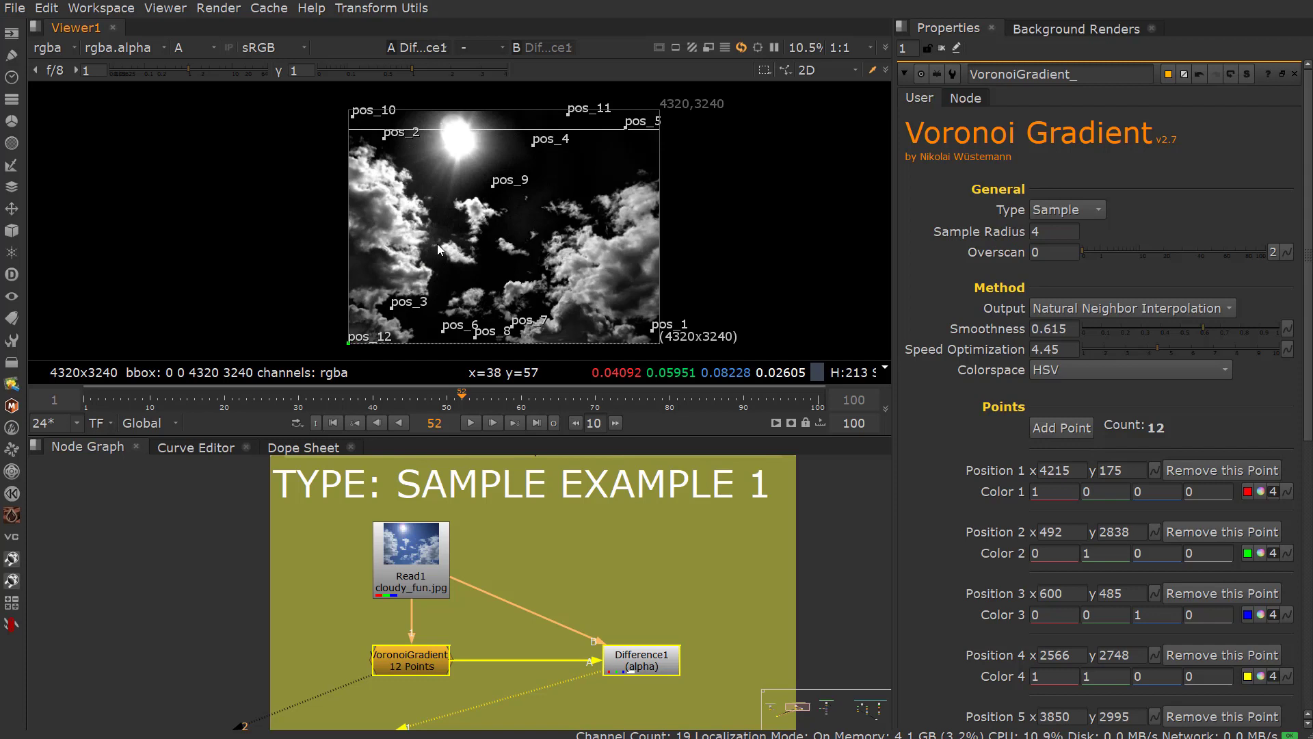
pyautogui.moveTo(502, 214); pyautogui.dragTo(513, 143)
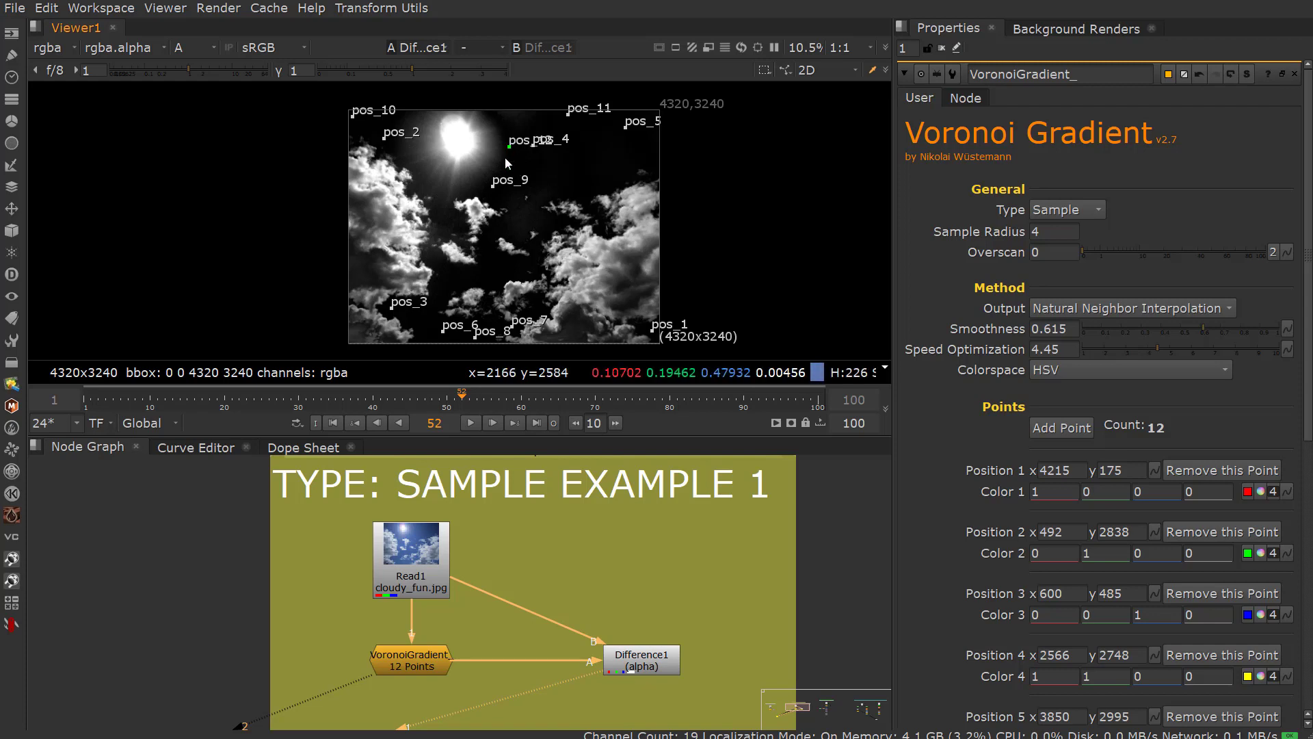
pyautogui.click(1084, 428)
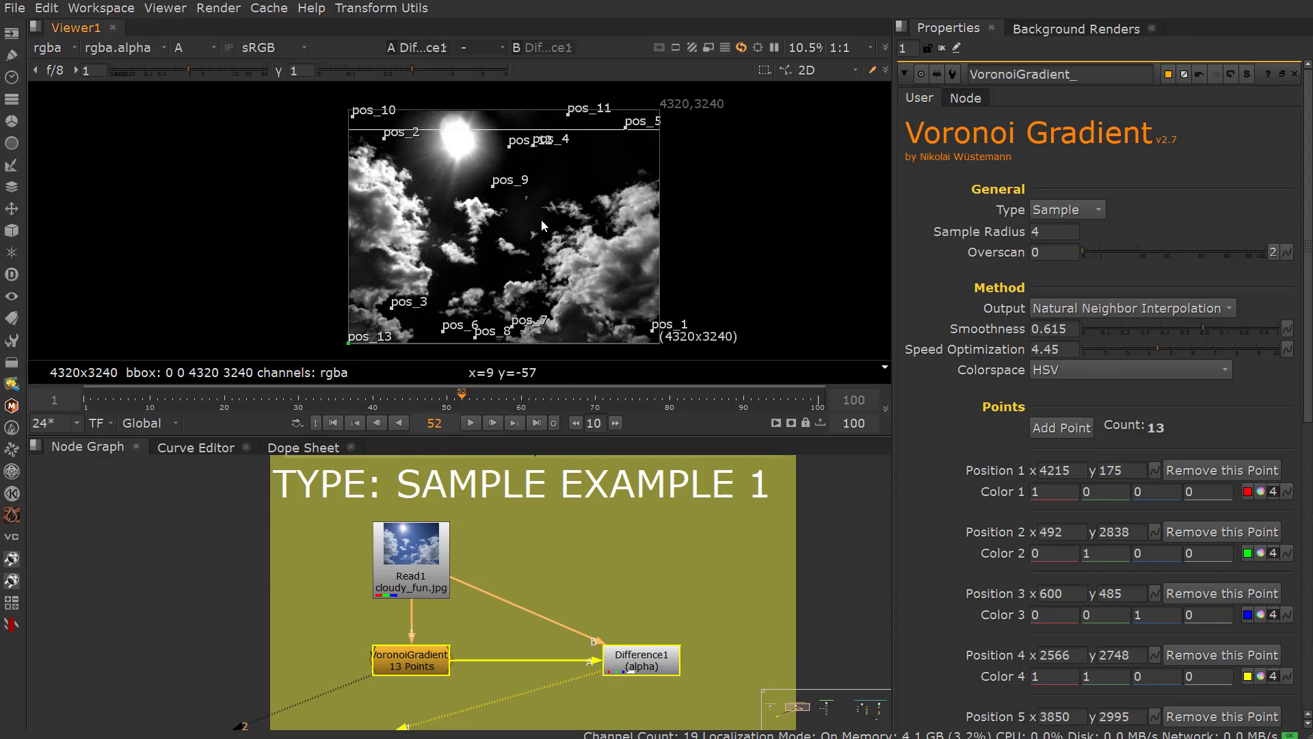
pyautogui.moveTo(541, 221)
pyautogui.mouseDown()
pyautogui.moveTo(534, 208)
pyautogui.moveTo(527, 221)
pyautogui.mouseUp()
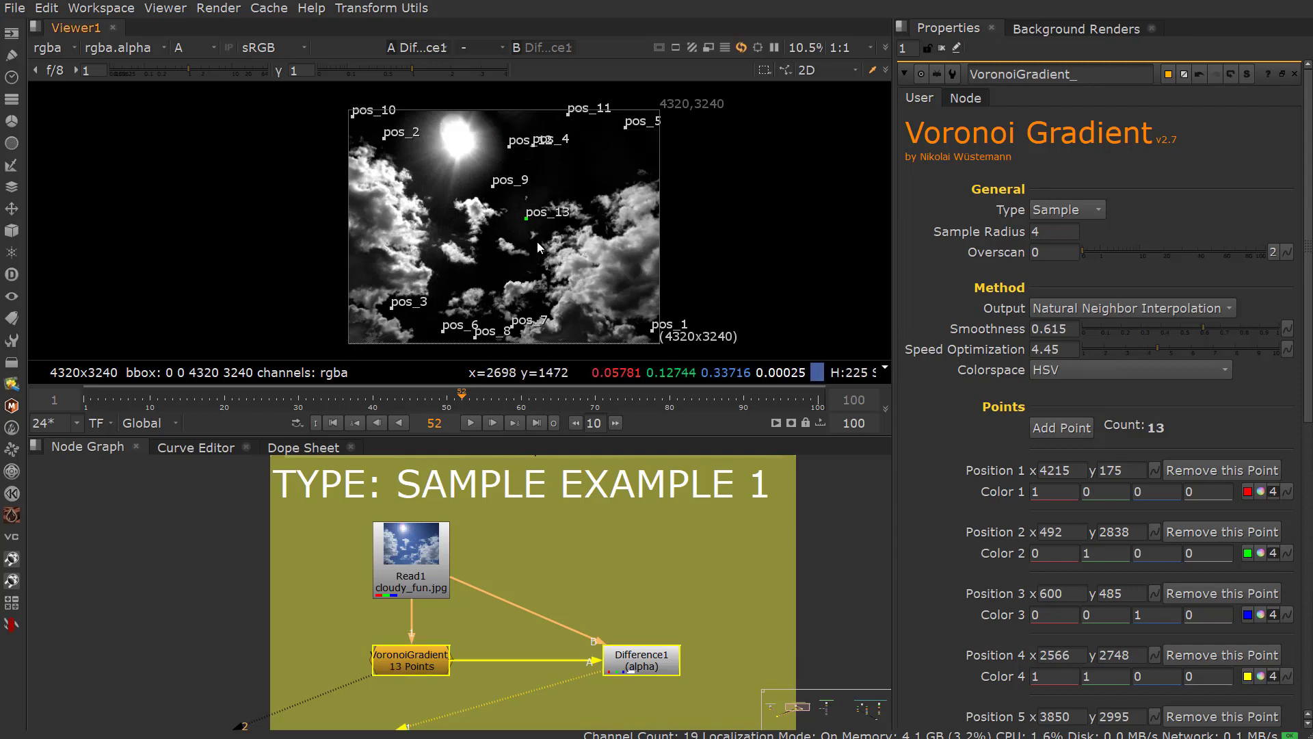
# Step: Switch the viewer back to RGB and alternate between the Read1 sky image and the 13-point VoronoiGradient to compare them
pyautogui.click(520, 261)
pyautogui.press('a')
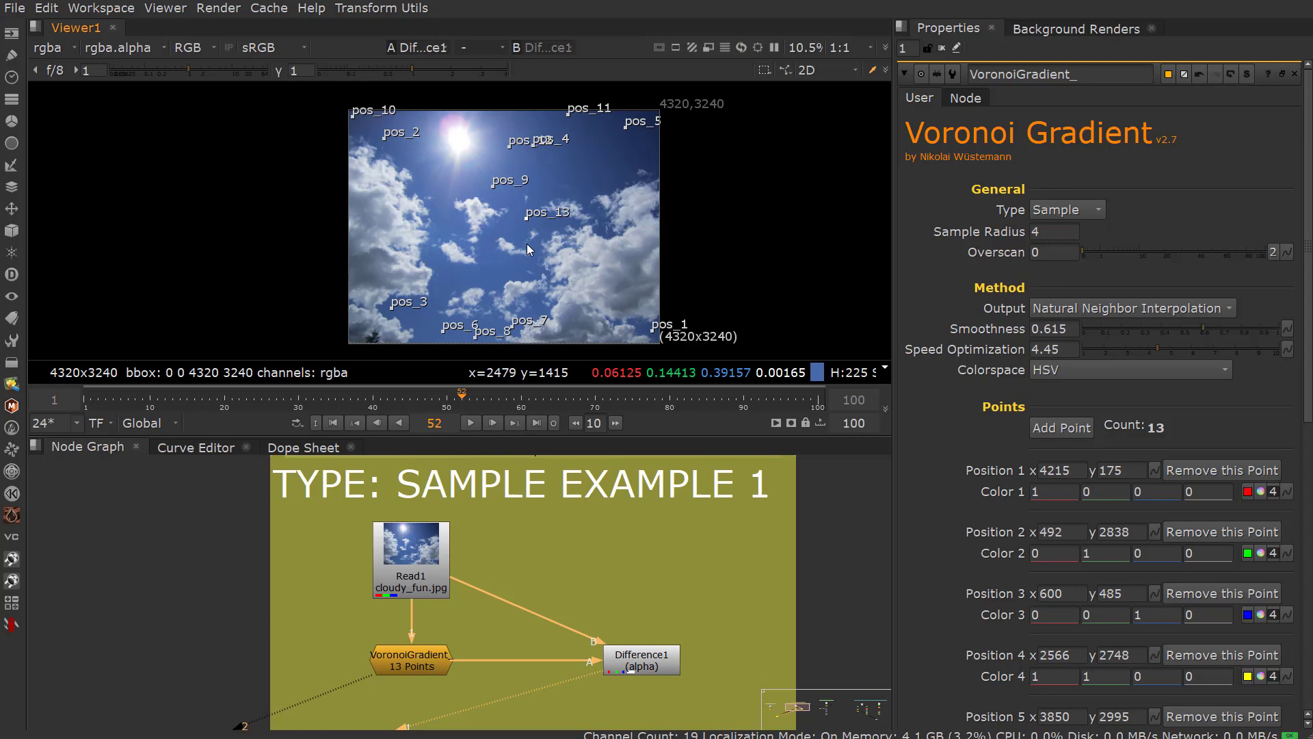
pyautogui.click(423, 522)
pyautogui.press('1')
pyautogui.press('2')
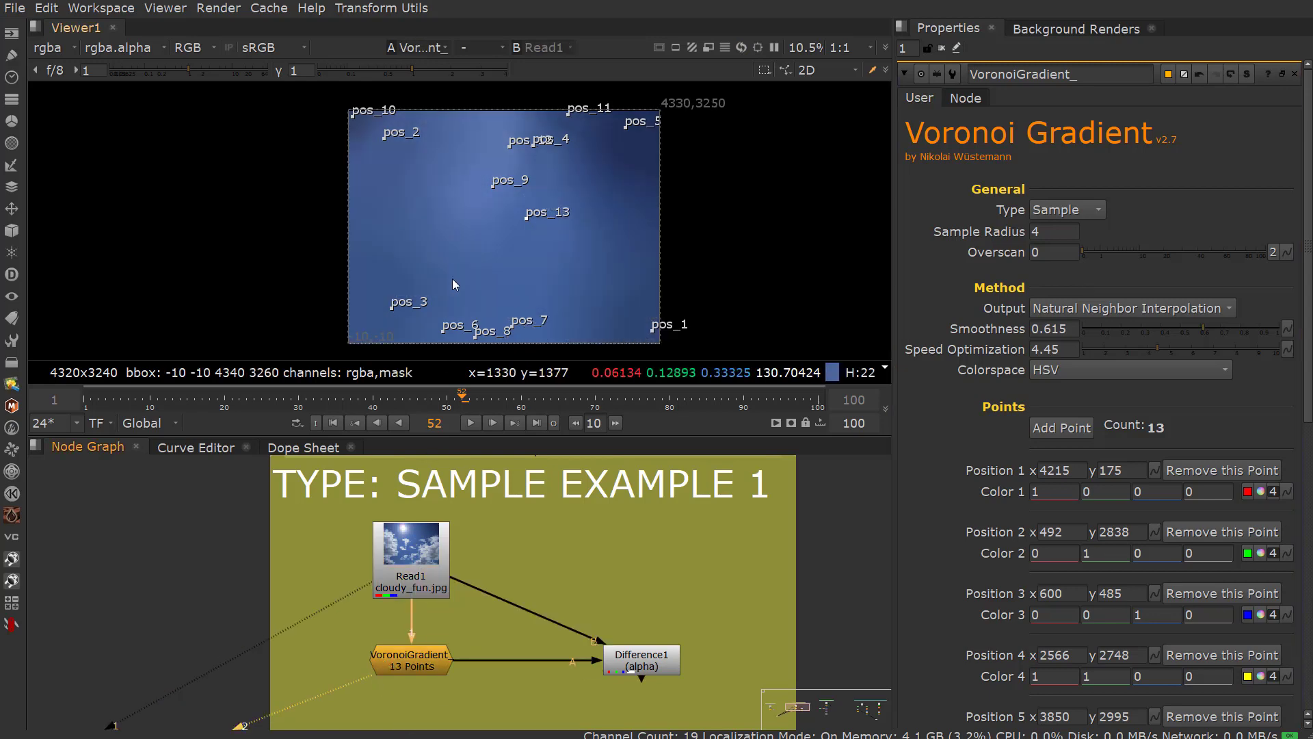
pyautogui.press('1')
pyautogui.press('2')
pyautogui.press('1')
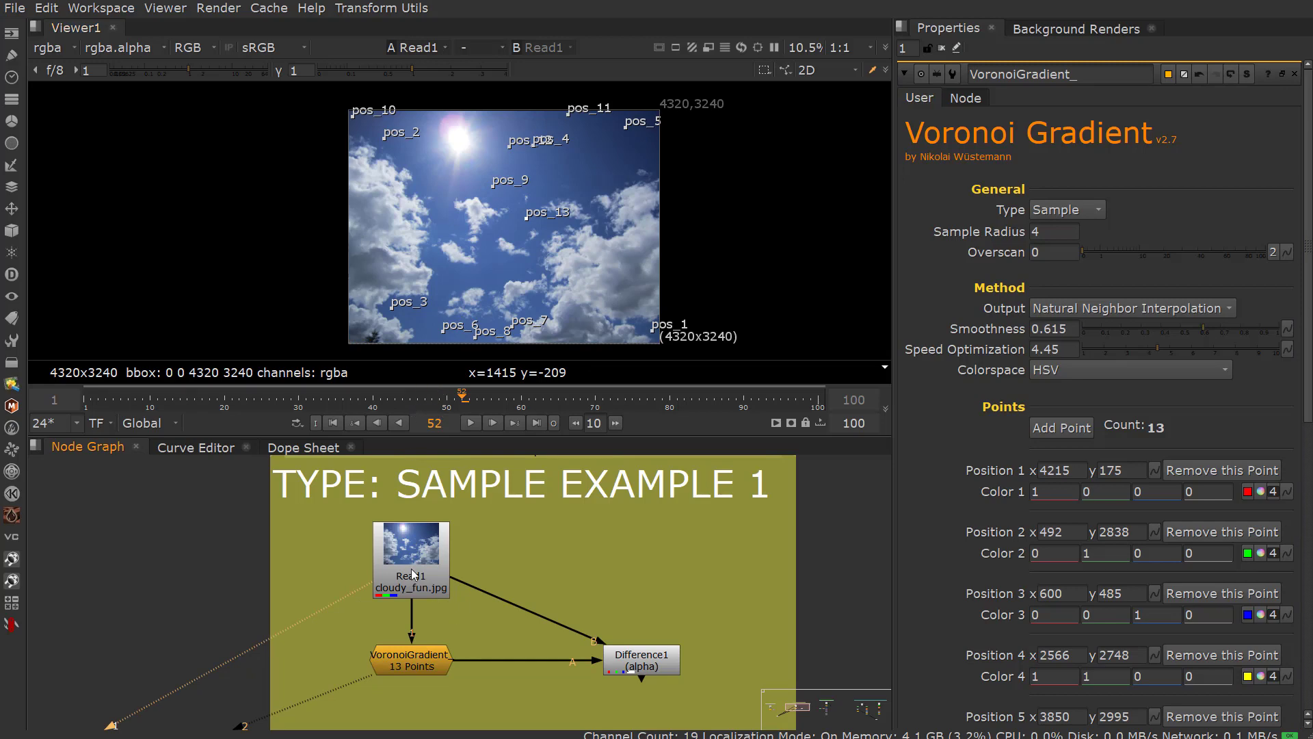
pyautogui.click(421, 664)
pyautogui.press('2')
pyautogui.press('1')
pyautogui.press('2')
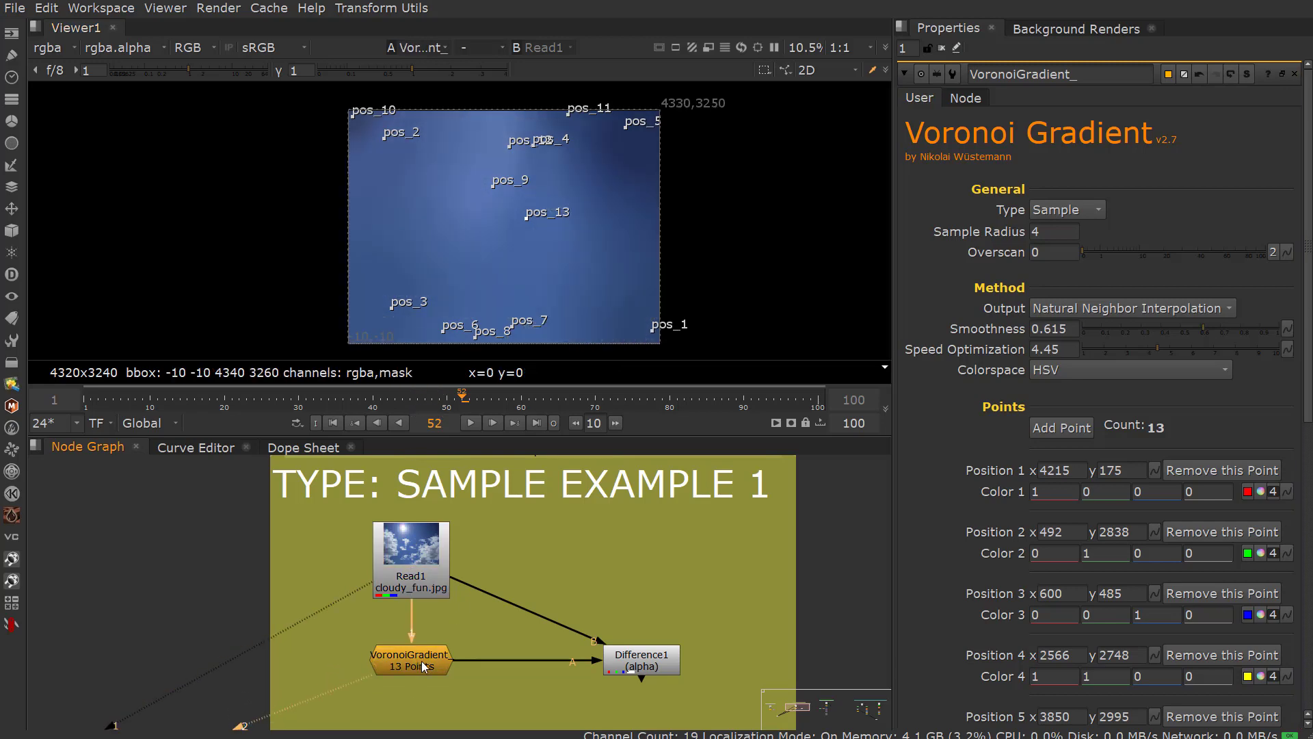
pyautogui.press('1')
pyautogui.press('2')
pyautogui.press('1')
pyautogui.press('2')
pyautogui.press('1')
pyautogui.press('2')
pyautogui.press('1')
pyautogui.press('2')
pyautogui.press('1')
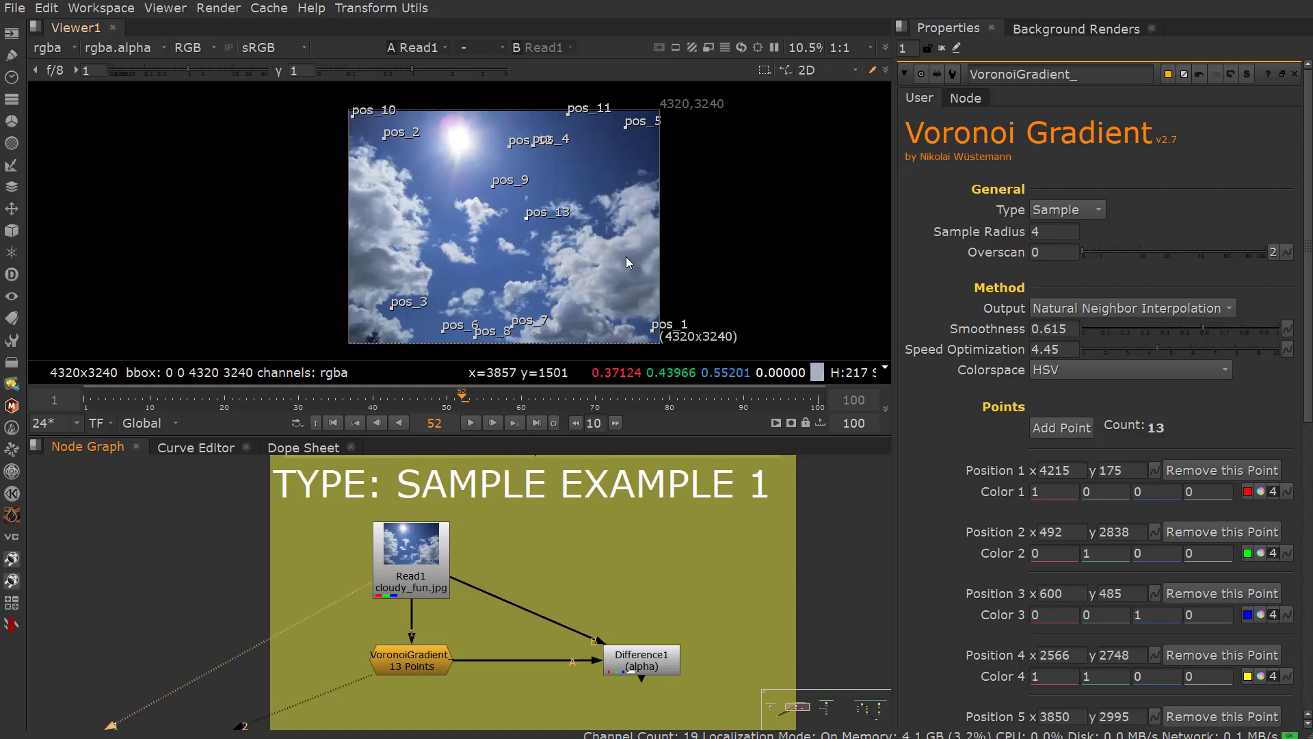
pyautogui.press('2')
pyautogui.press('1')
pyautogui.press('2')
pyautogui.press('1')
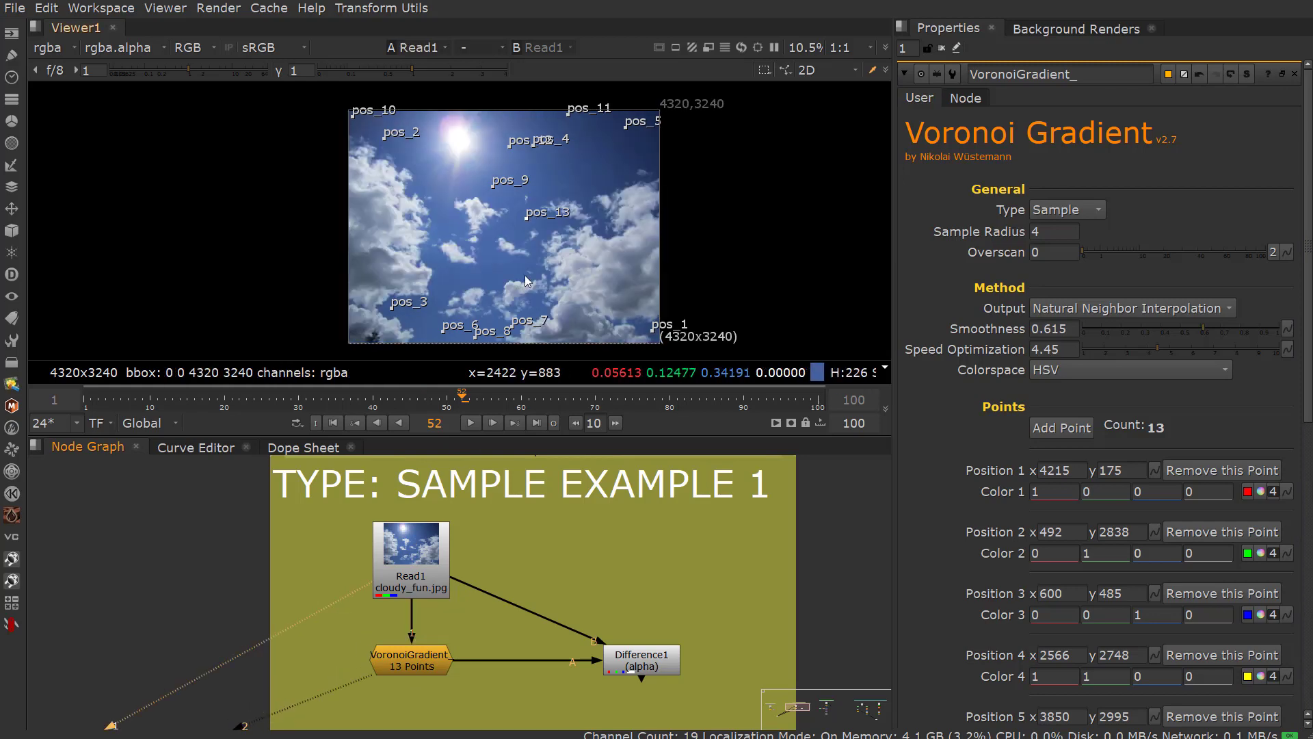
pyautogui.press('2')
pyautogui.press('1')
pyautogui.press('2')
pyautogui.press('1')
pyautogui.press('2')
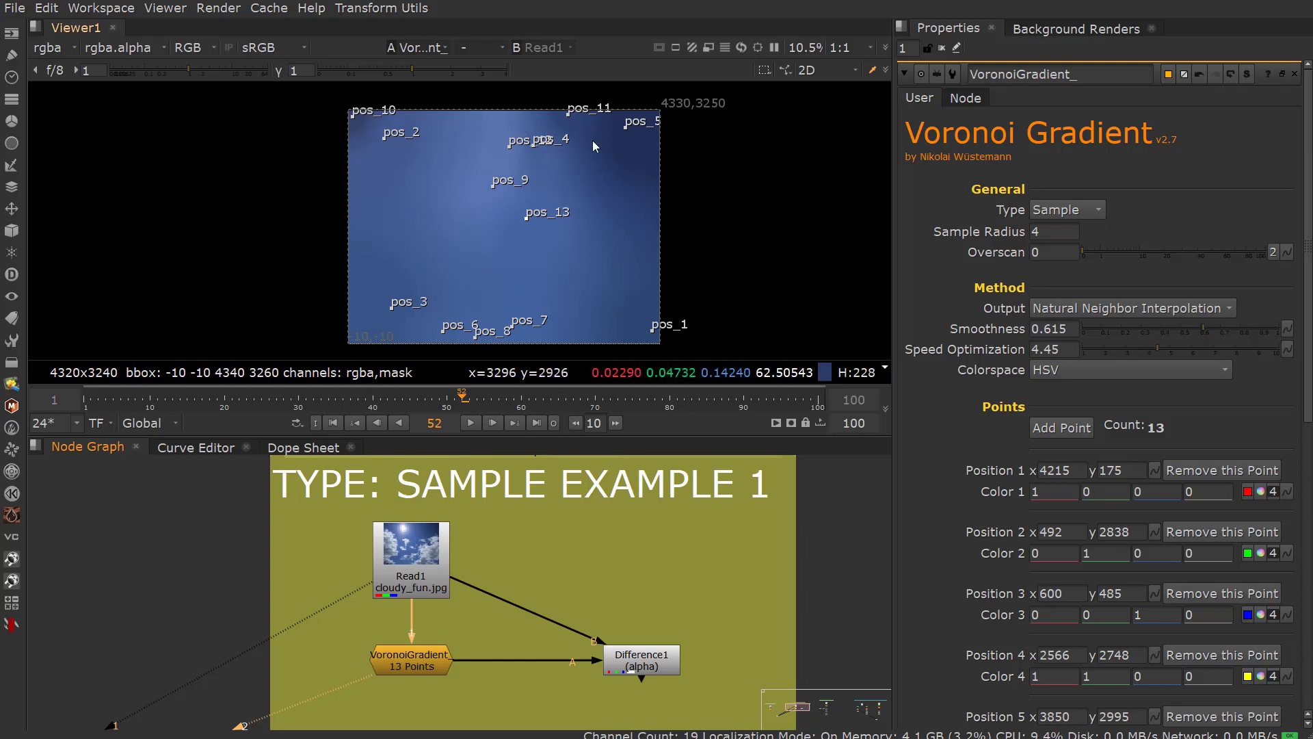
# Step: Show the Read1 image and then the 13-point VoronoiGradient on the viewer's first input
pyautogui.click(405, 538)
pyautogui.press('1')
pyautogui.click(413, 661)
pyautogui.press('1')
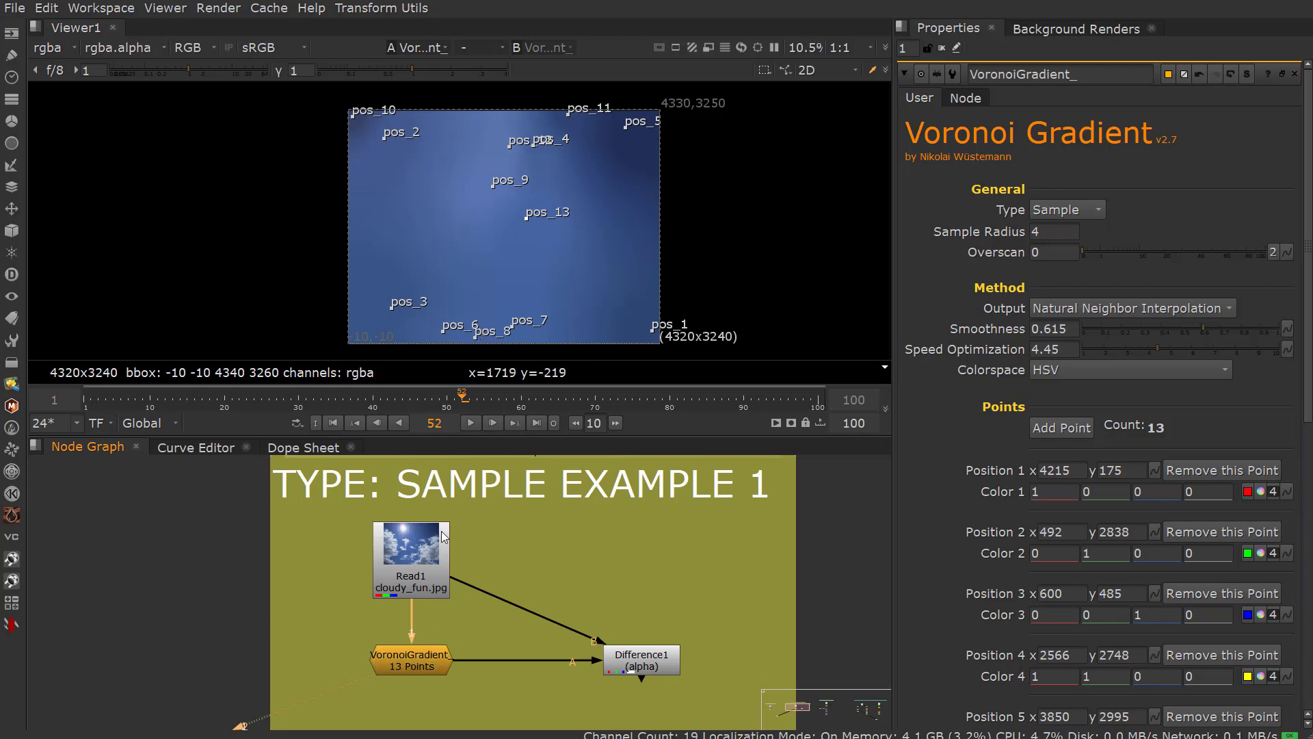
pyautogui.press('1')
pyautogui.press('2')
# Step: Display the Read2 hazy-day image from the TYPE: SAMPLE EXAMPLE 2 group in the viewer
pyautogui.scroll(-4, 550, 633)
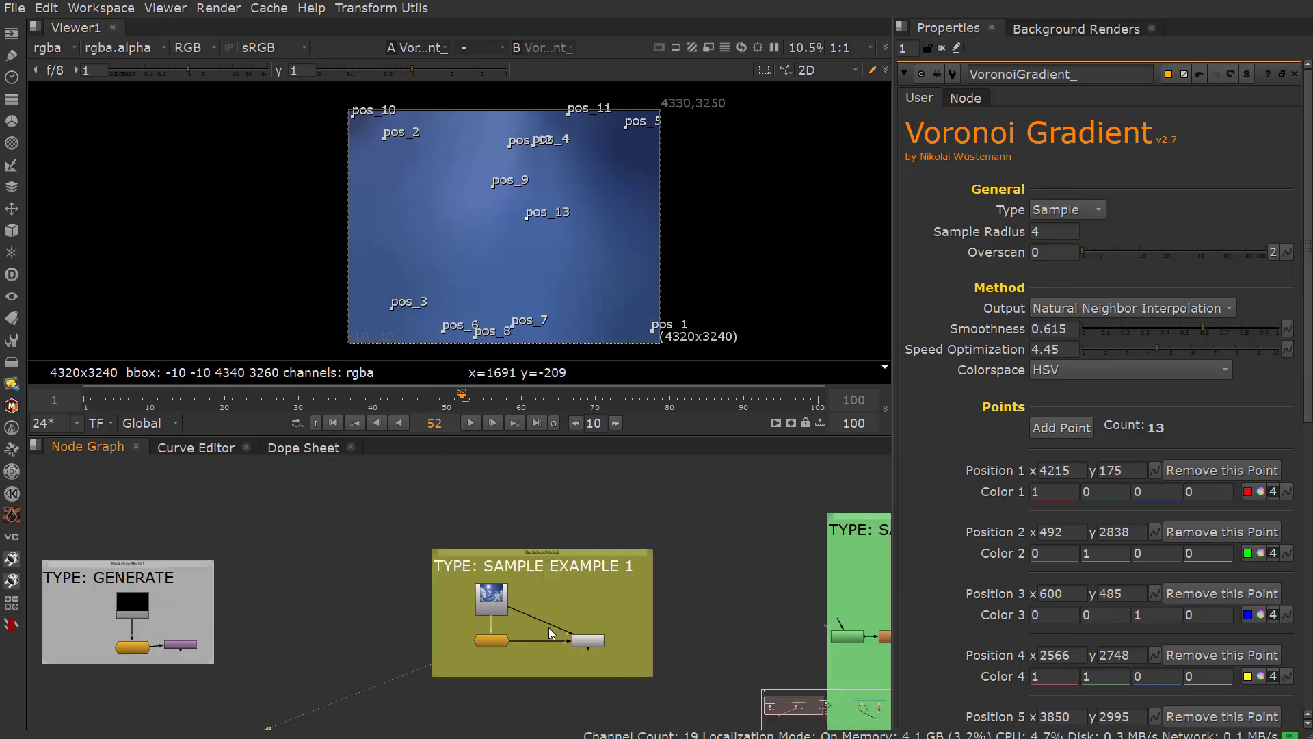
pyautogui.moveTo(519, 617); pyautogui.dragTo(39, 552, button='middle')
pyautogui.moveTo(393, 583); pyautogui.dragTo(405, 617, button='middle')
pyautogui.scroll(2, 417, 599)
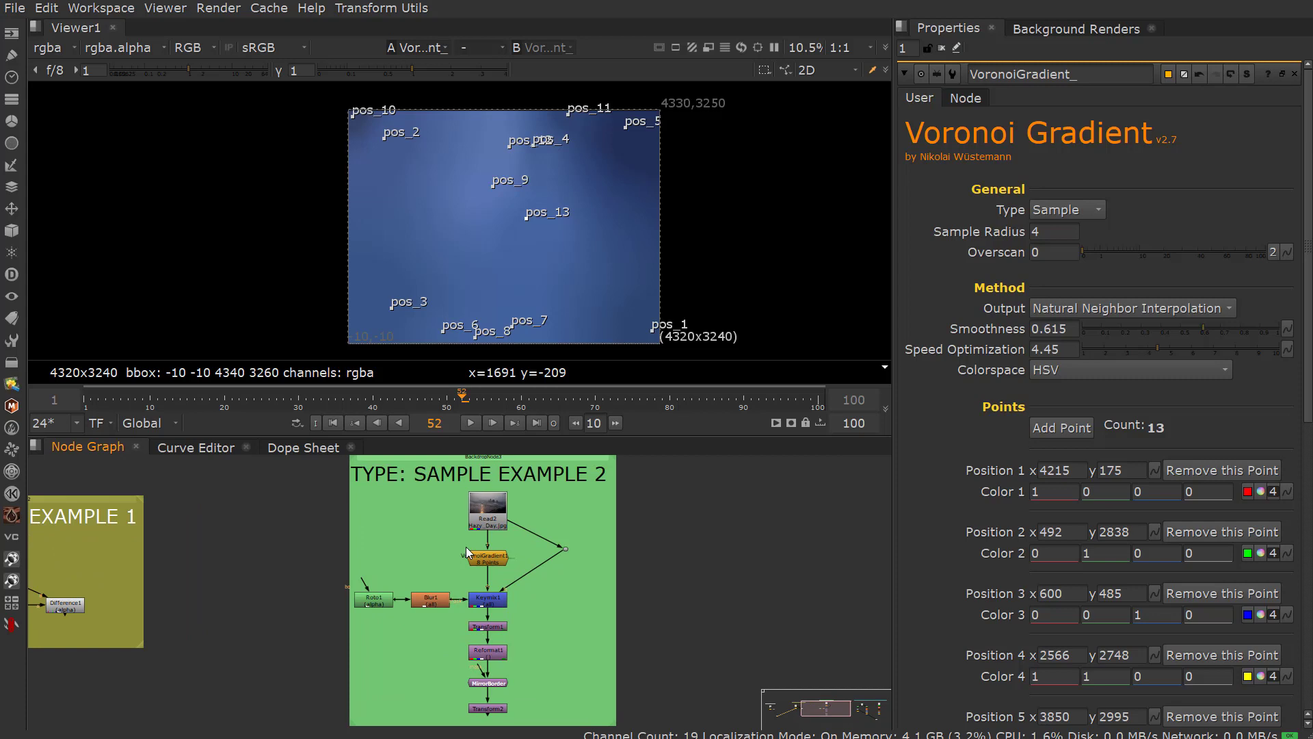
pyautogui.press('1')
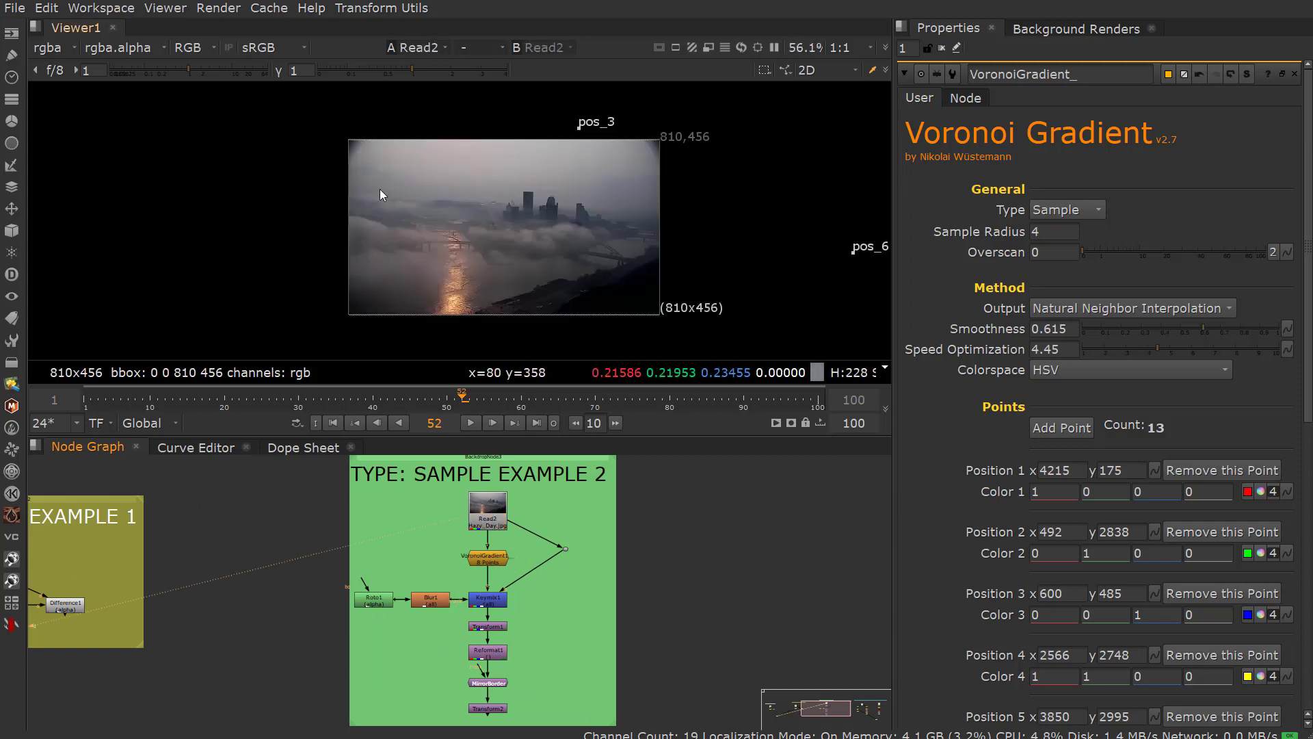
pyautogui.scroll(2, 500, 186)
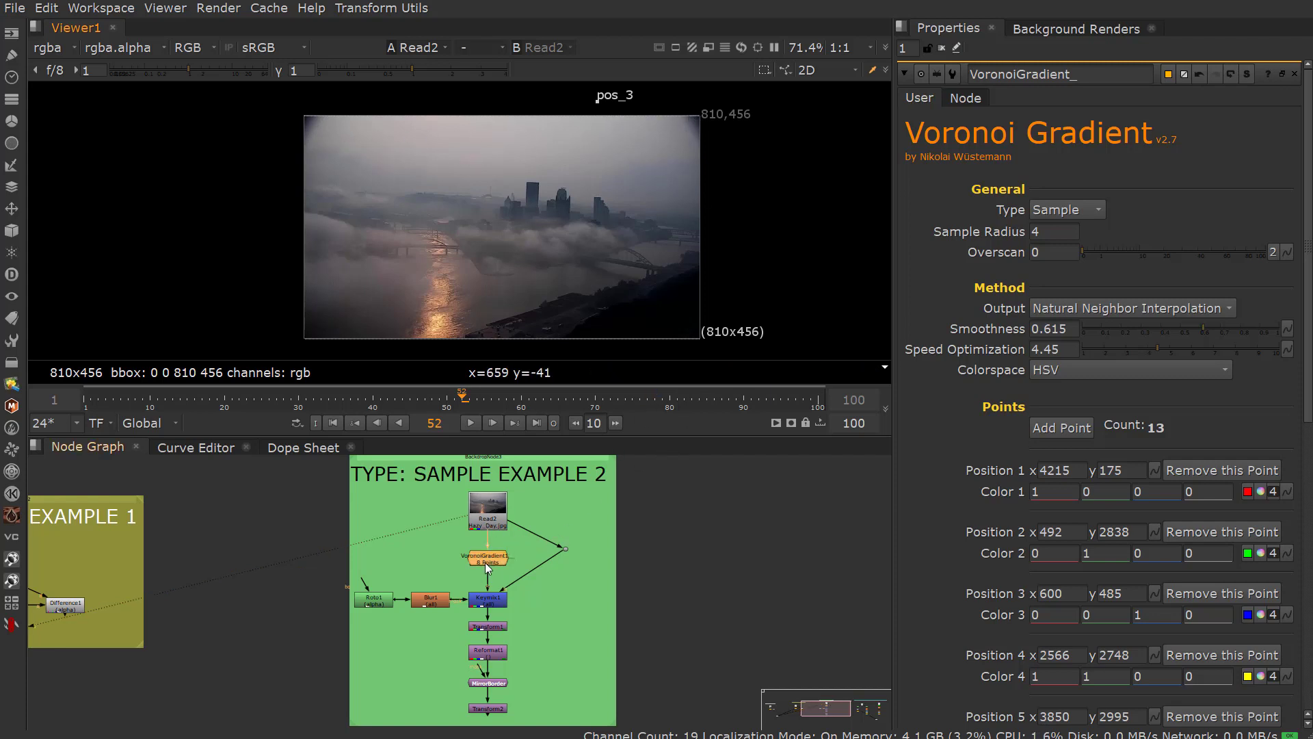
# Step: Open the properties of the 8-point VoronoiGradient1, compare its output with the Read2 image and examine its overscan area
pyautogui.press('1')
pyautogui.doubleClick(486, 557)
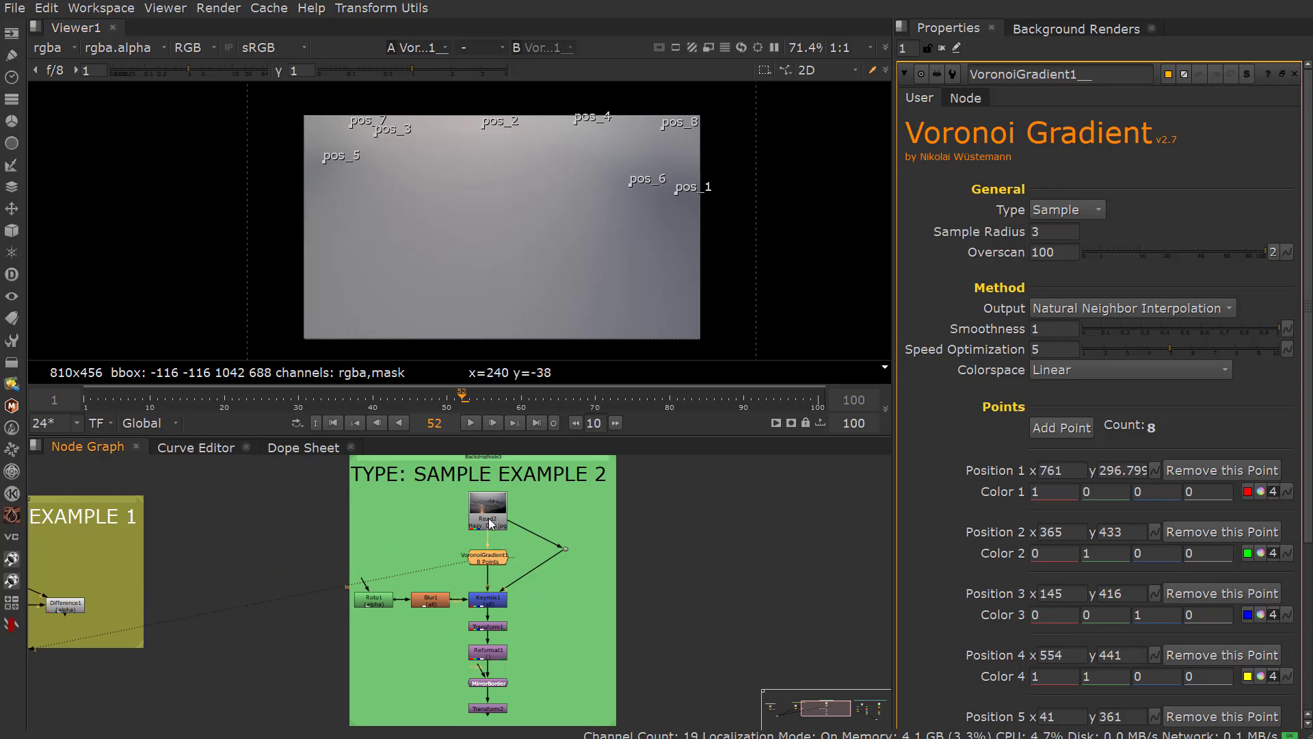
pyautogui.click(488, 523)
pyautogui.press('1')
pyautogui.click(488, 557)
pyautogui.press('2')
pyautogui.press('1')
pyautogui.press('2')
pyautogui.press('1')
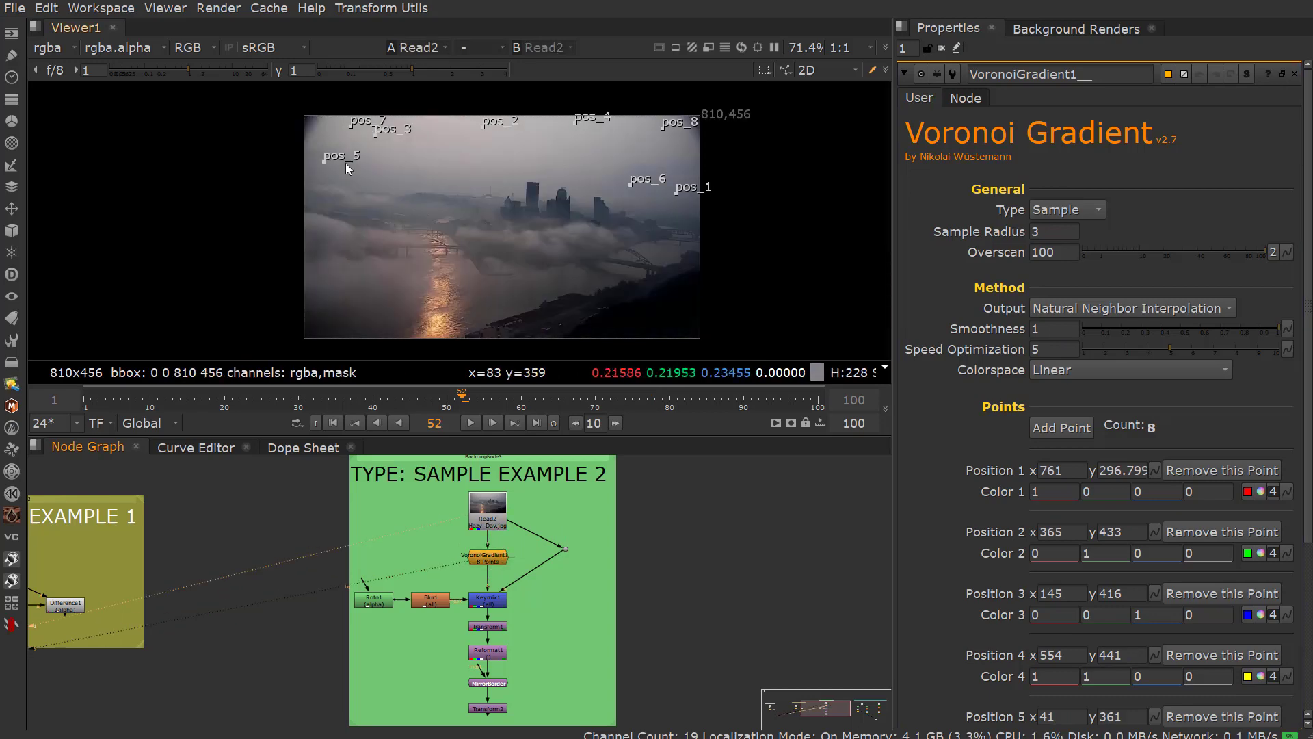
pyautogui.press('1')
pyautogui.click(495, 558)
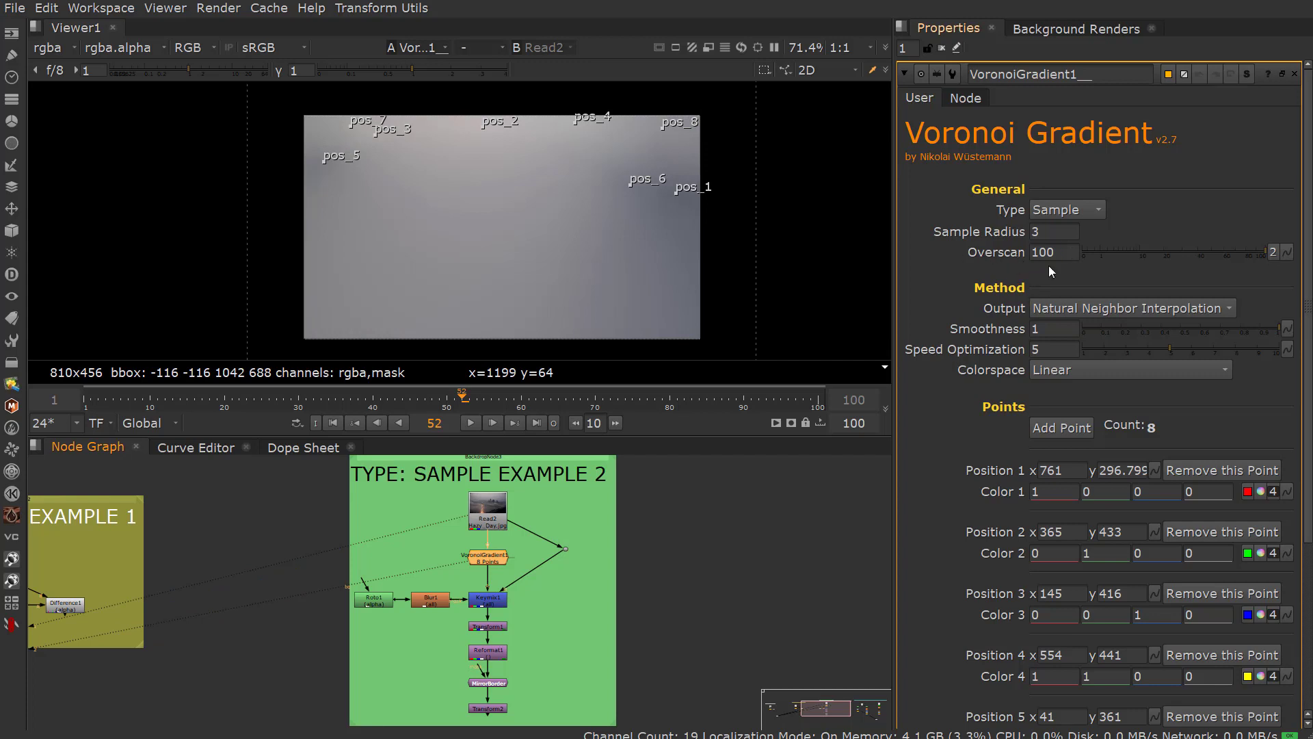
pyautogui.scroll(-2, 695, 153)
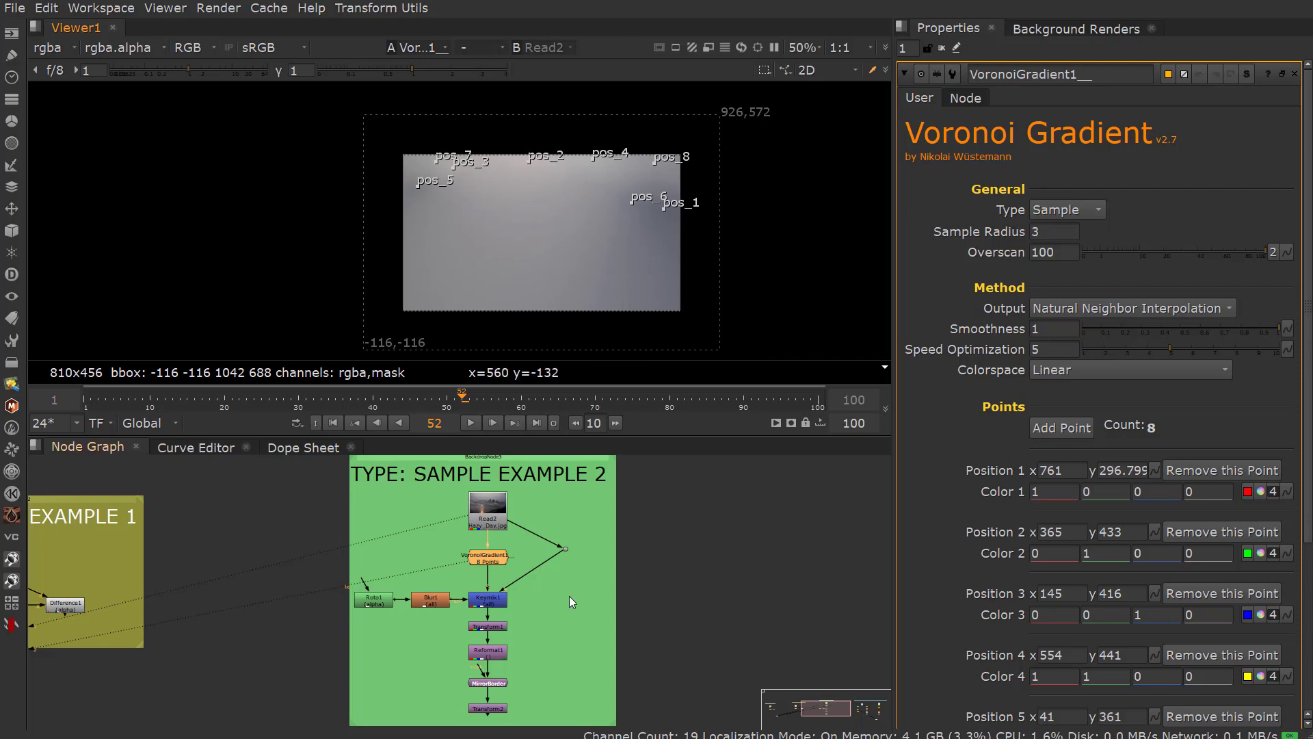
# Step: Display the Keymix1 result in the viewer and open Roto1 to examine its Bezier mask over the sky
pyautogui.scroll(2, 516, 639)
pyautogui.click(493, 588)
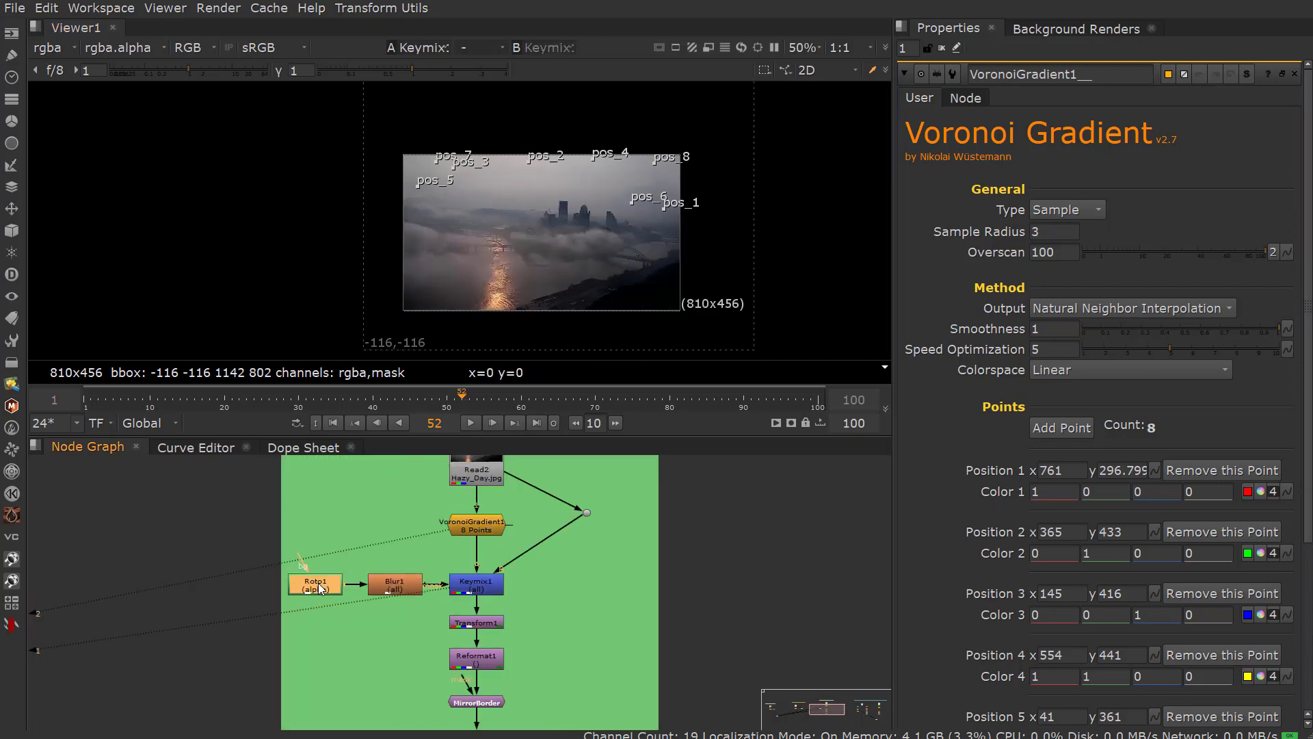
pyautogui.doubleClick(319, 587)
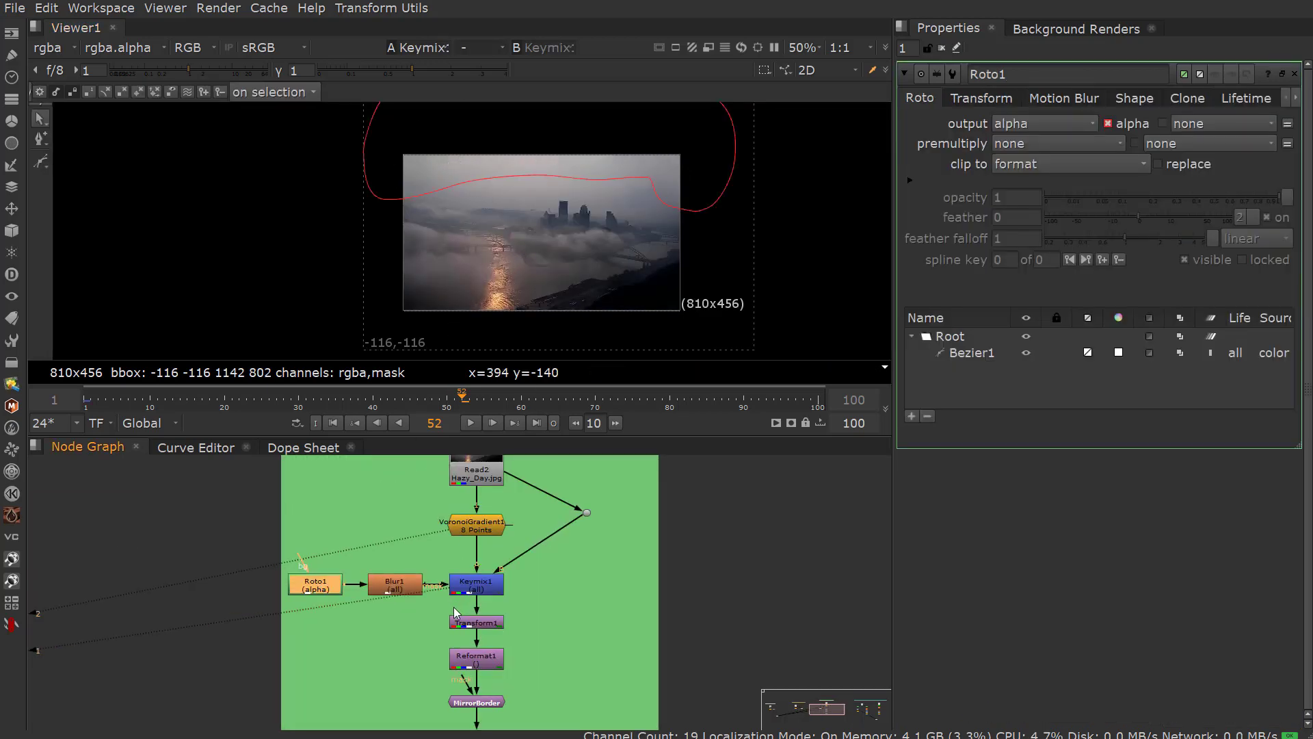
pyautogui.scroll(1, 455, 609)
pyautogui.moveTo(406, 183); pyautogui.dragTo(405, 207, button='middle')
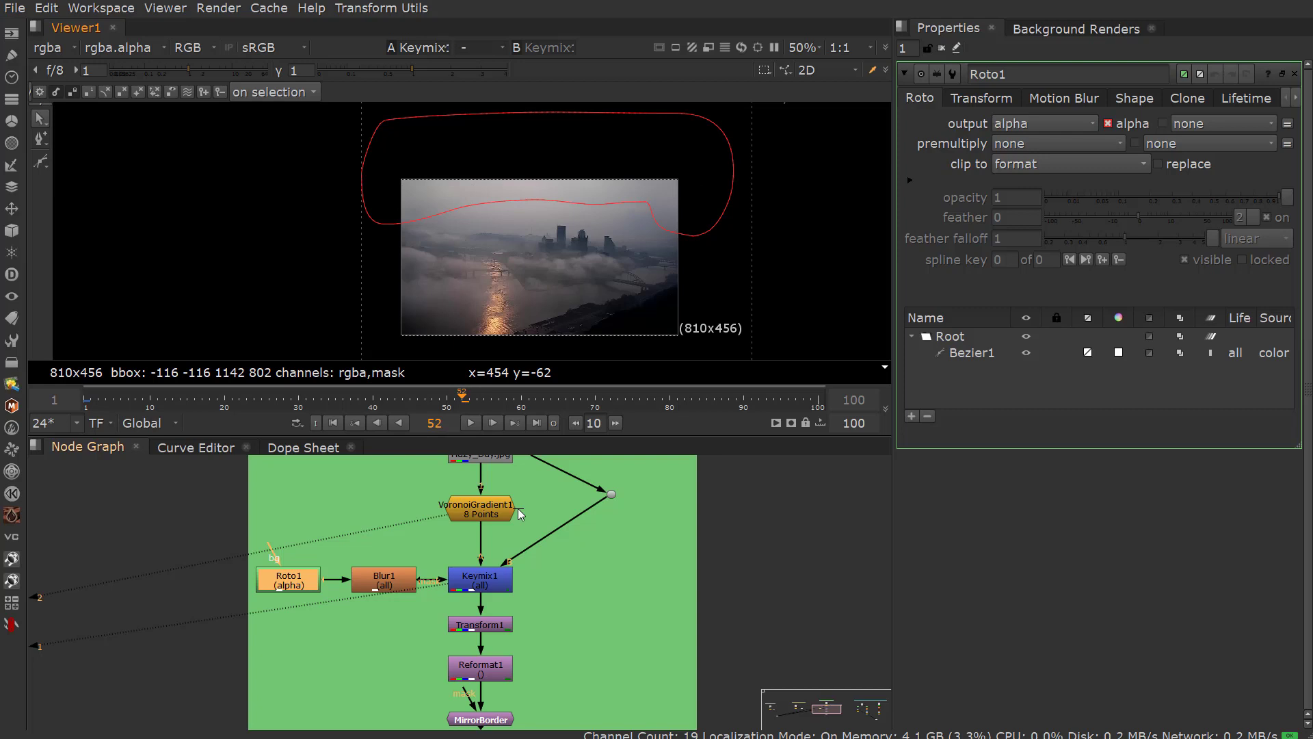
# Step: Open the properties of Keymix1 and display the Transform1 output in the viewer
pyautogui.click(483, 581)
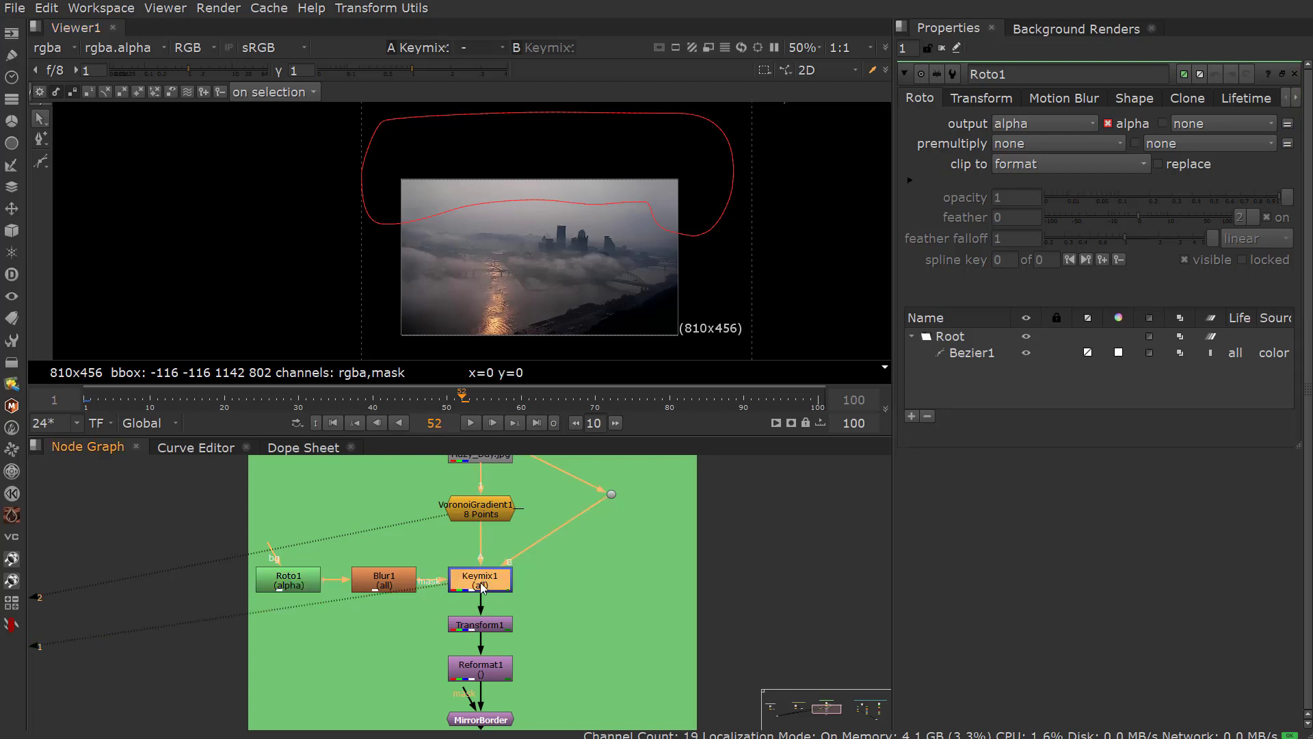
pyautogui.doubleClick(484, 586)
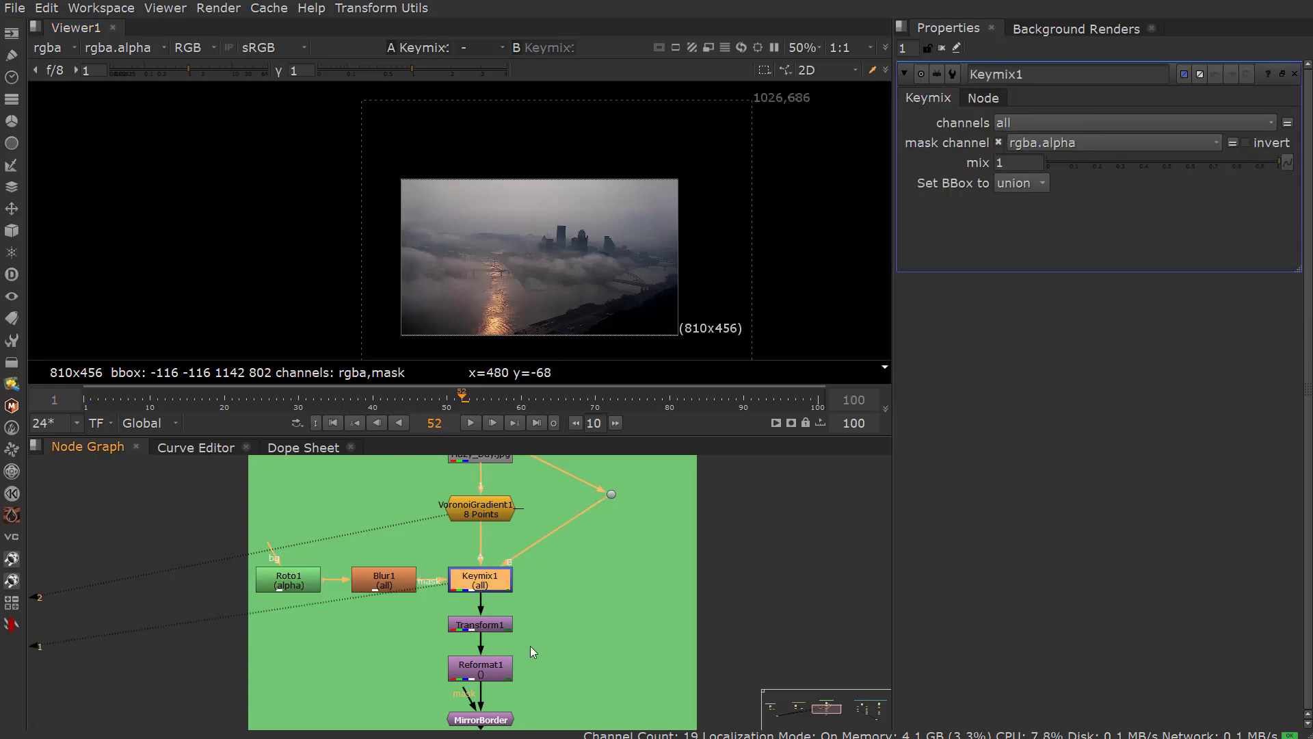
pyautogui.scroll(2, 531, 647)
pyautogui.click(481, 624)
pyautogui.press('1')
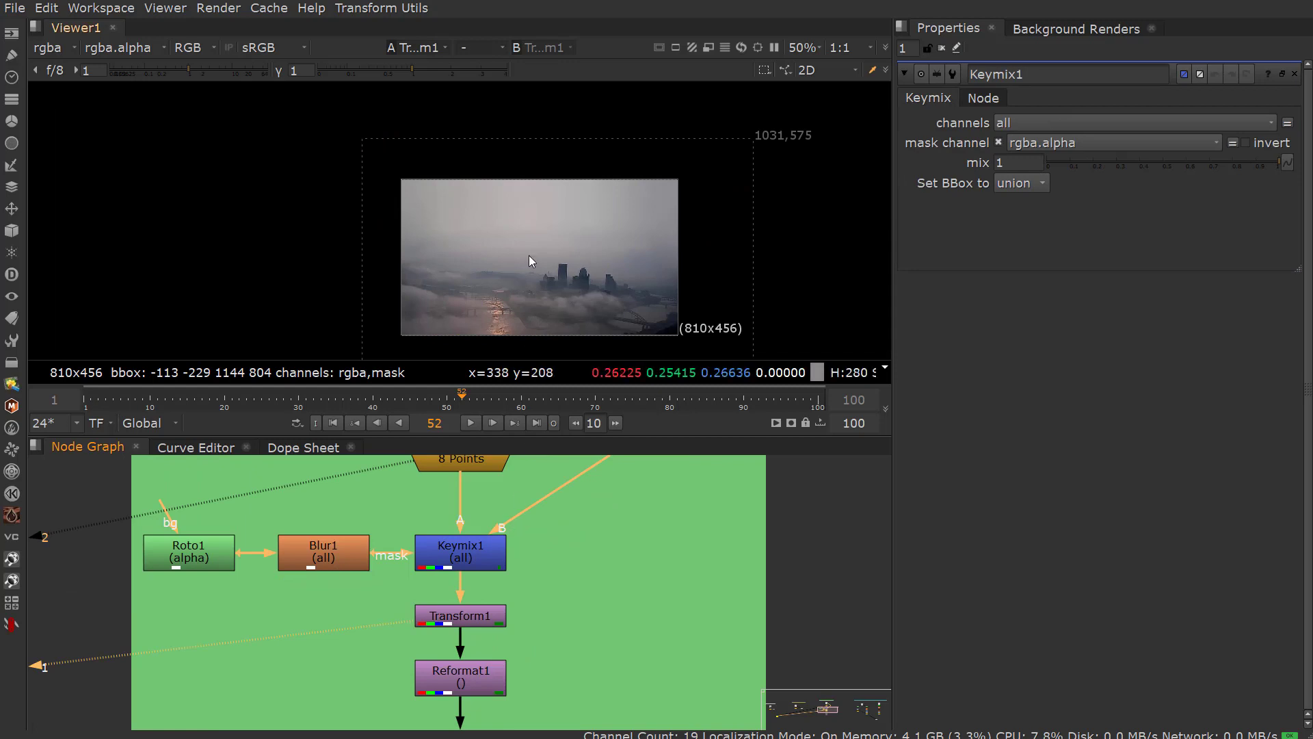
# Step: Display the outputs of Reformat1 and MirrorBorder one after the other in the viewer
pyautogui.scroll(2, 528, 257)
pyautogui.moveTo(478, 629); pyautogui.dragTo(465, 569, button='middle')
pyautogui.click(478, 630)
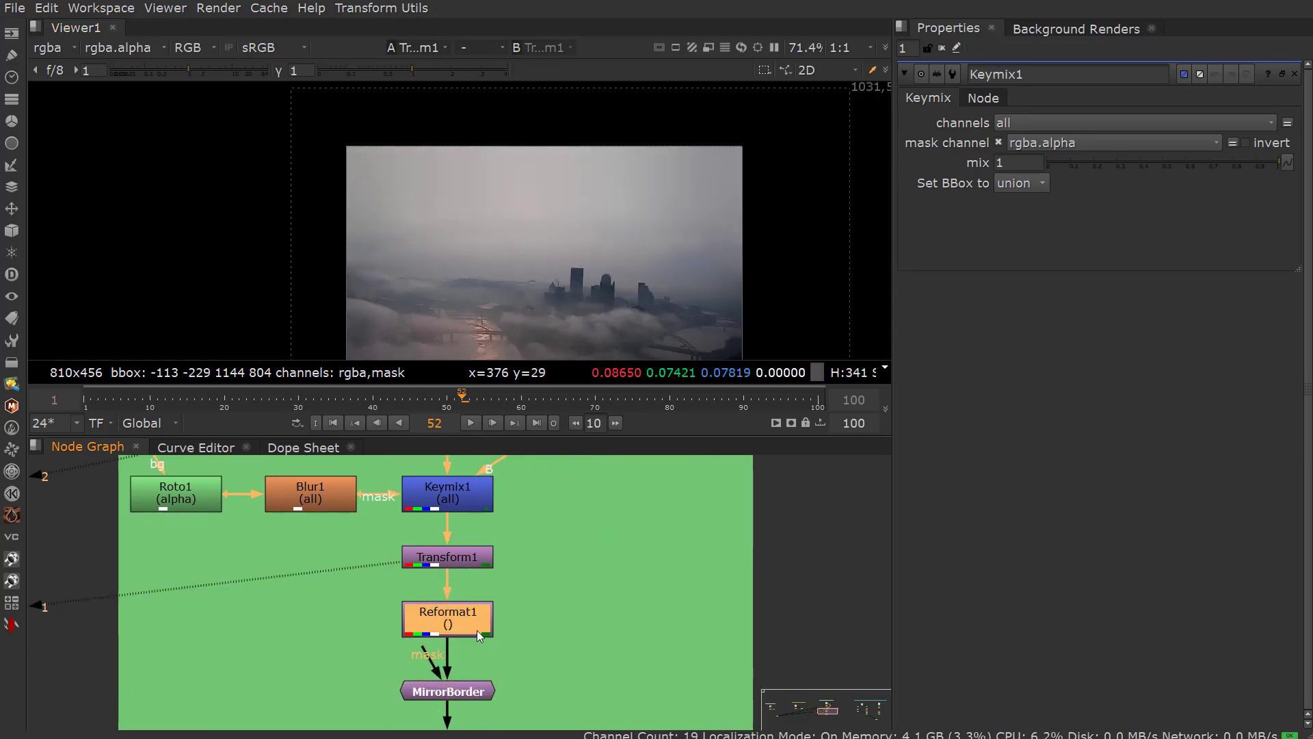
pyautogui.press('1')
pyautogui.click(455, 691)
pyautogui.press('1')
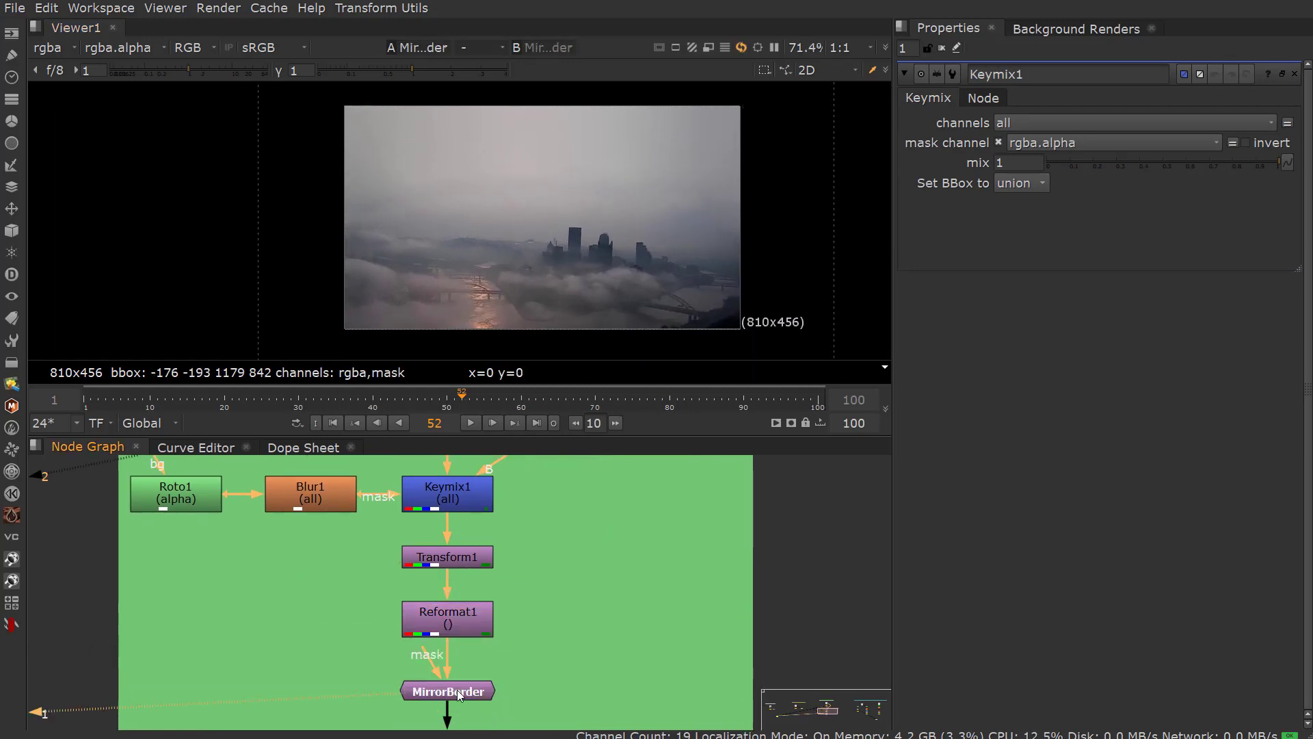
# Step: Open the MirrorBorder properties and display the Transform2 output in the viewer
pyautogui.doubleClick(457, 693)
pyautogui.scroll(-2, 475, 323)
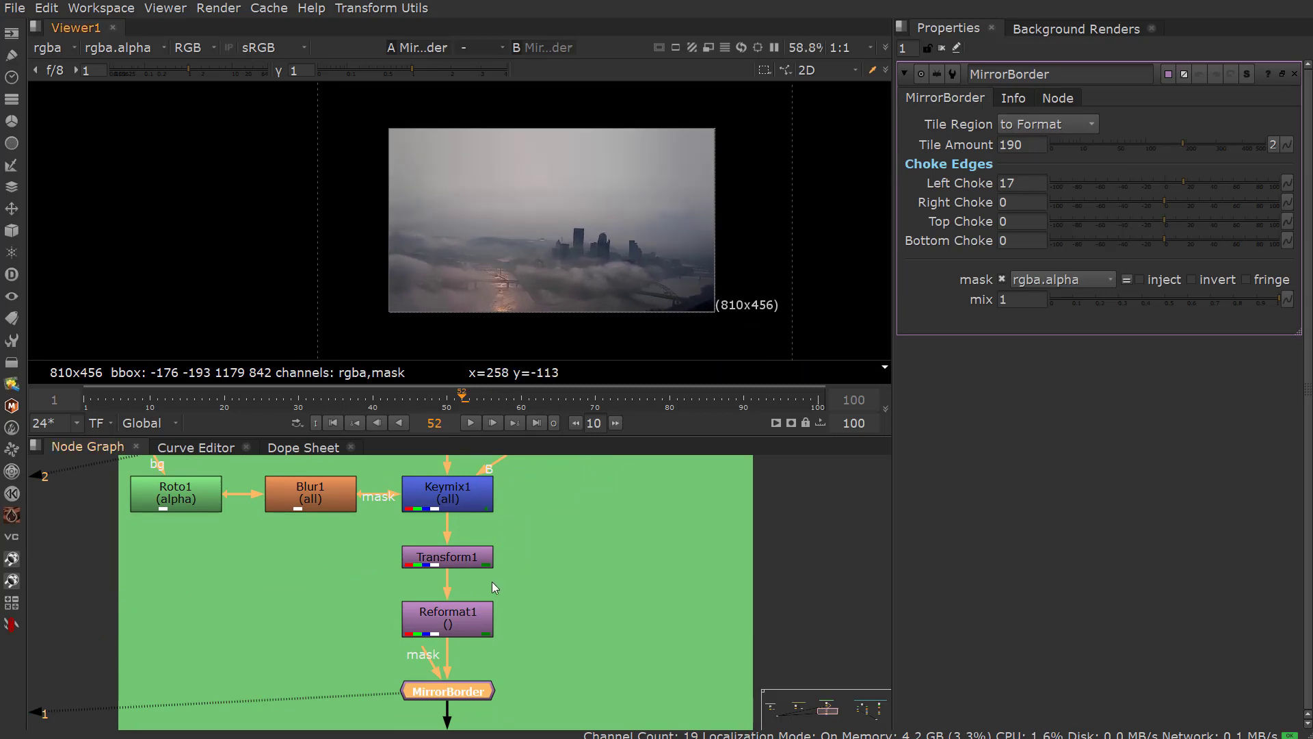
pyautogui.moveTo(492, 582); pyautogui.dragTo(499, 519, button='middle')
pyautogui.click(454, 694)
pyautogui.press('1')
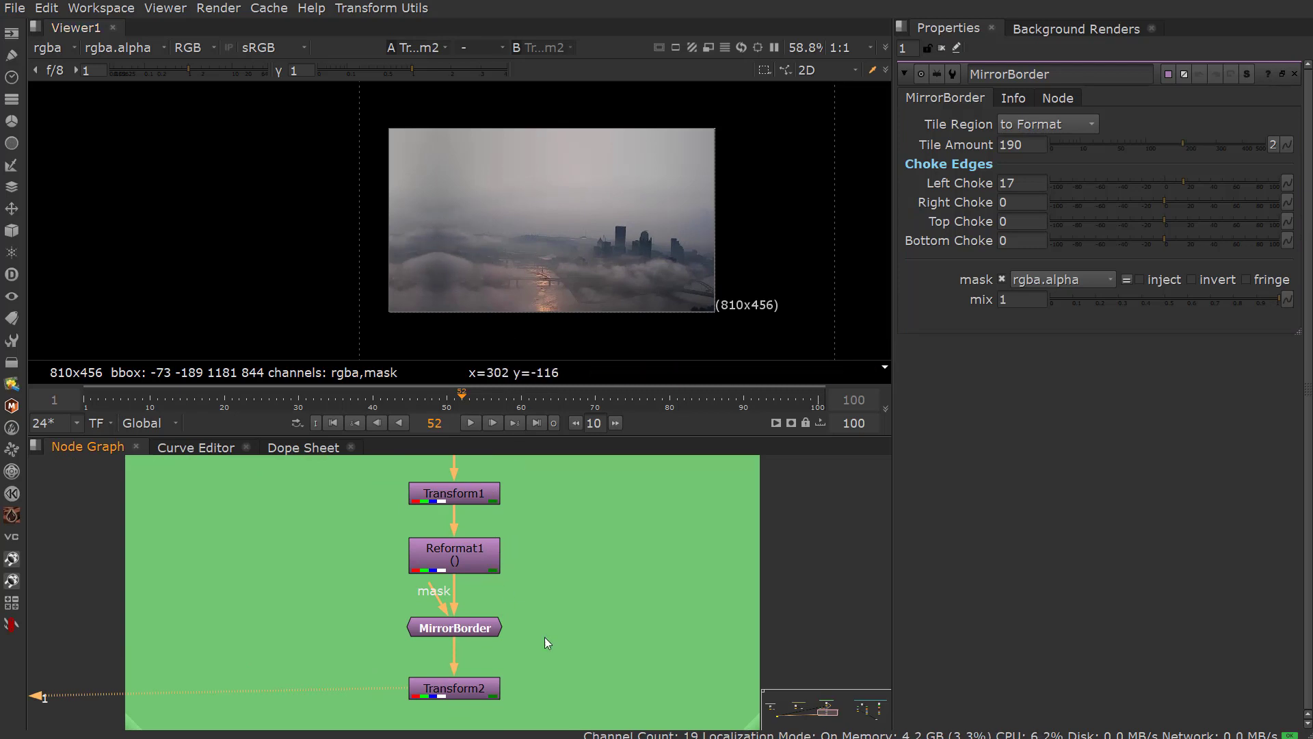
# Step: Display the Read4 jogging image from the TYPE: FILL group in the viewer
pyautogui.scroll(-4, 346, 696)
pyautogui.scroll(-2, 346, 696)
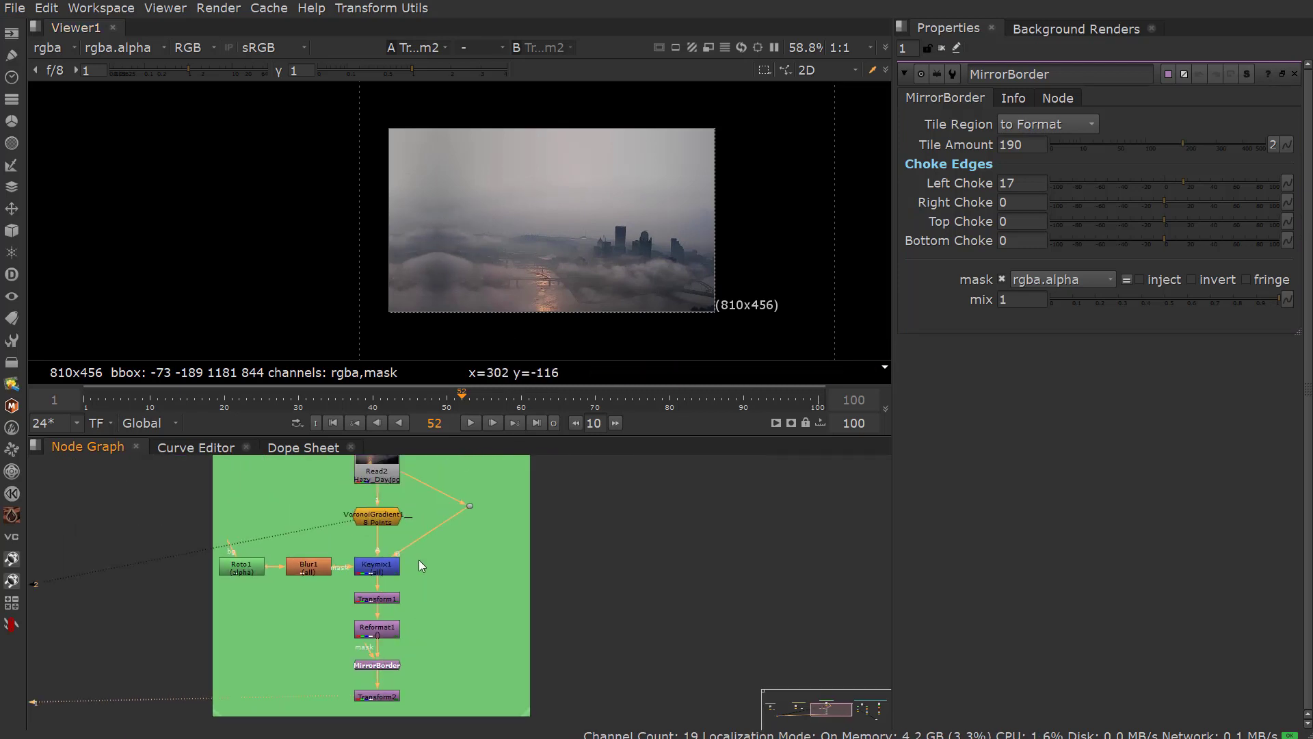
pyautogui.scroll(3, 433, 622)
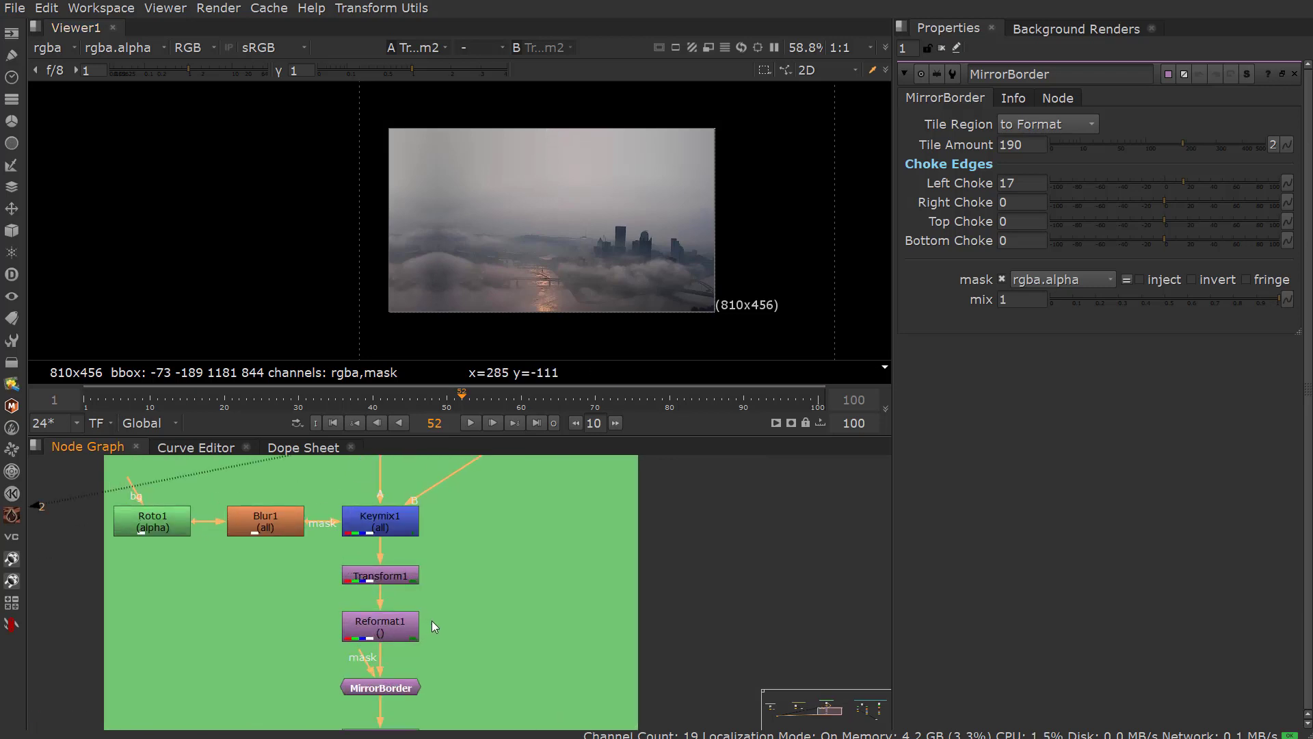
pyautogui.scroll(-6, 481, 618)
pyautogui.moveTo(865, 633); pyautogui.dragTo(441, 652, button='middle')
pyautogui.scroll(2, 492, 639)
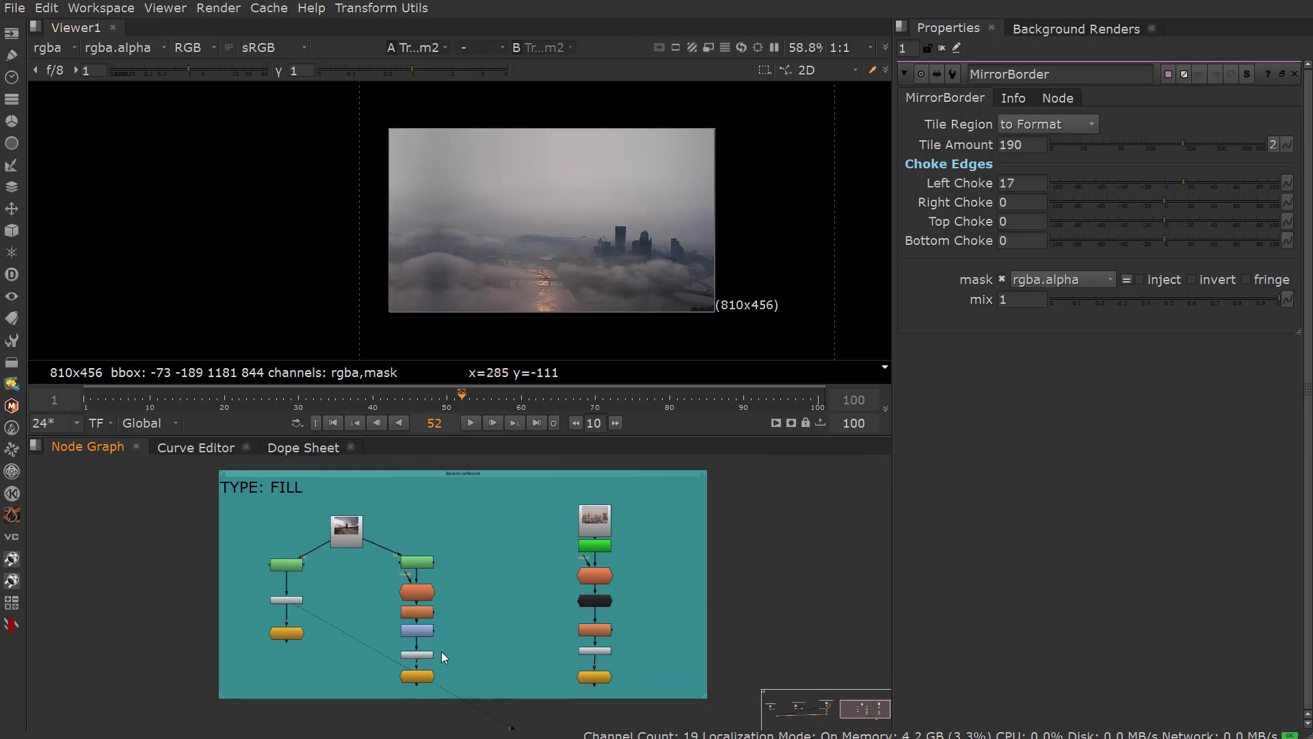
pyautogui.scroll(1, 287, 502)
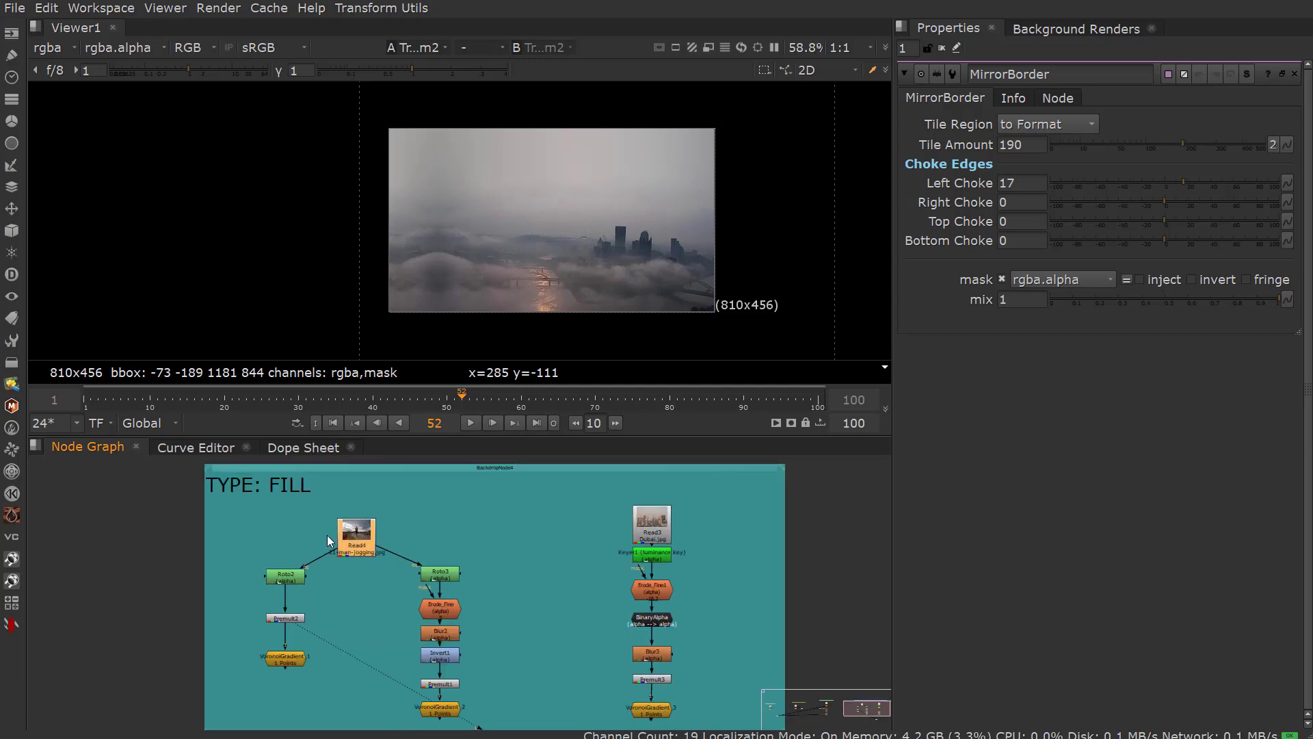
pyautogui.scroll(-2, 328, 536)
pyautogui.moveTo(288, 557); pyautogui.dragTo(352, 551, button='middle')
pyautogui.scroll(4, 424, 543)
pyautogui.press('1')
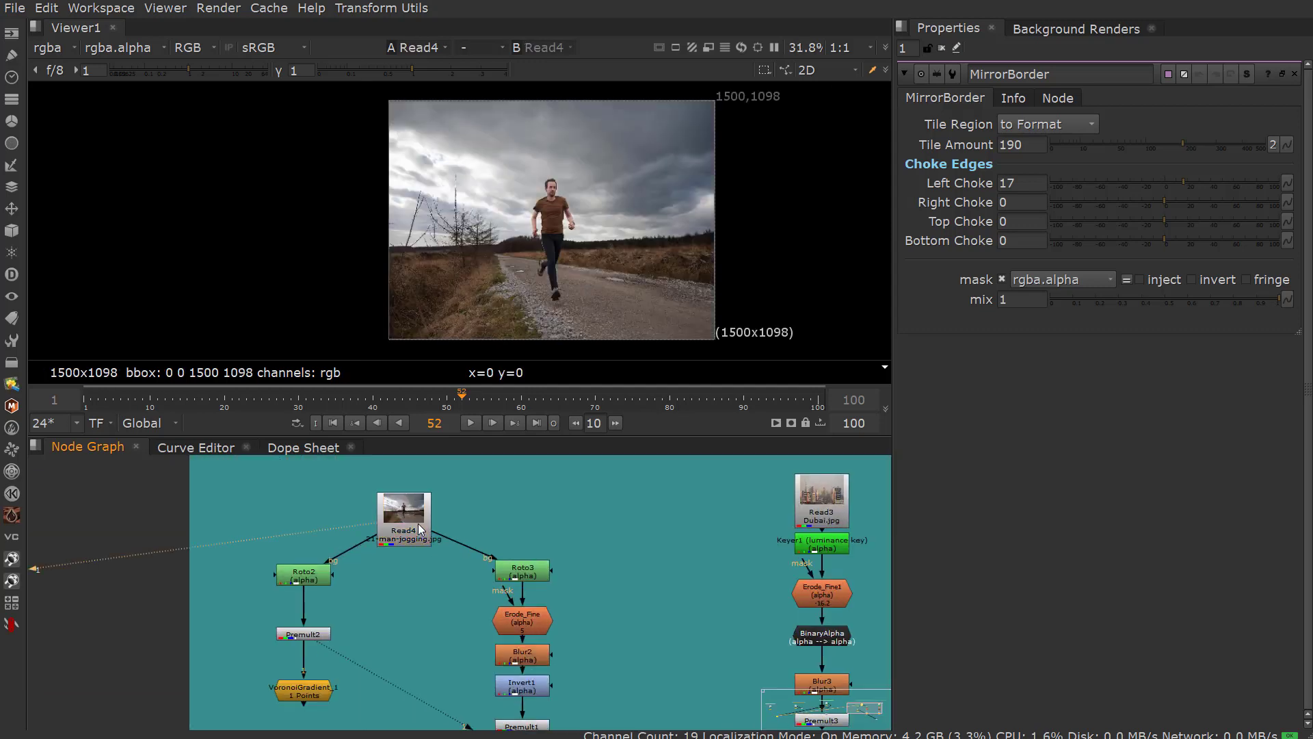
# Step: Open the Read4 properties followed by the VoronoiGradient_1 properties while viewing the jogging image
pyautogui.doubleClick(420, 529)
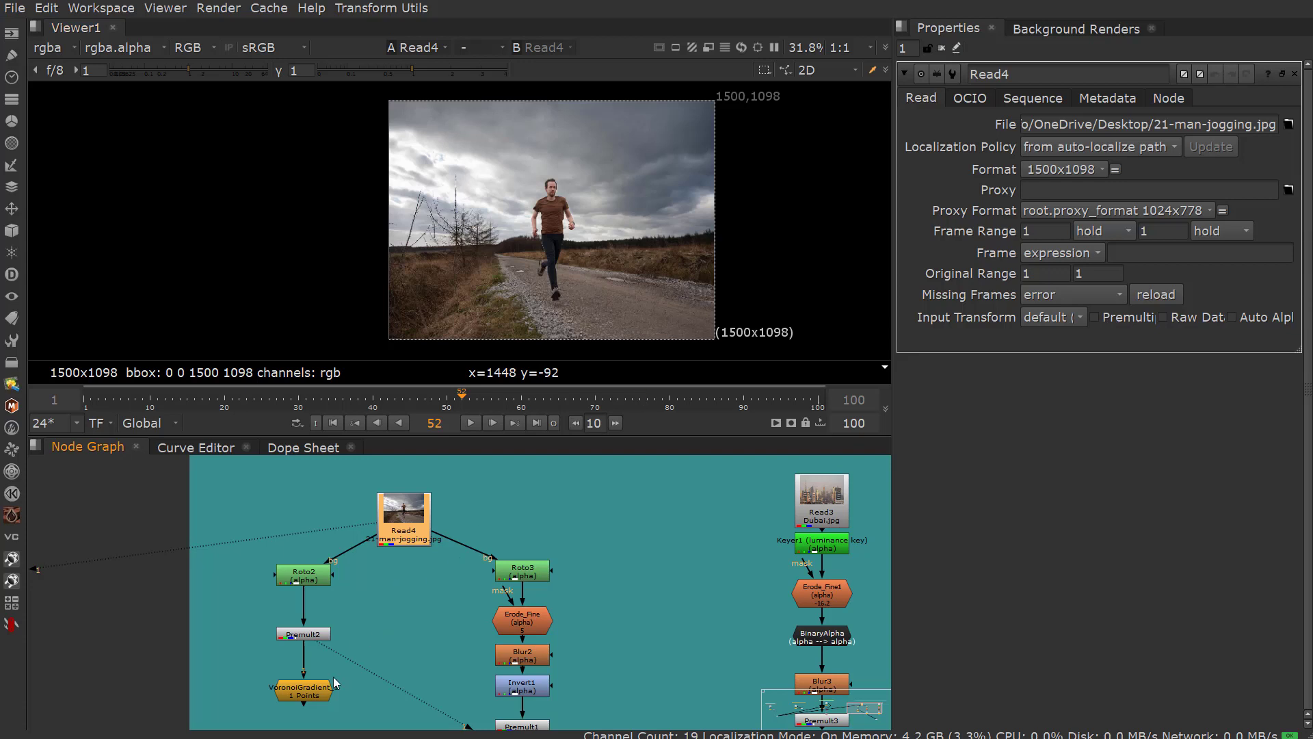
pyautogui.doubleClick(320, 695)
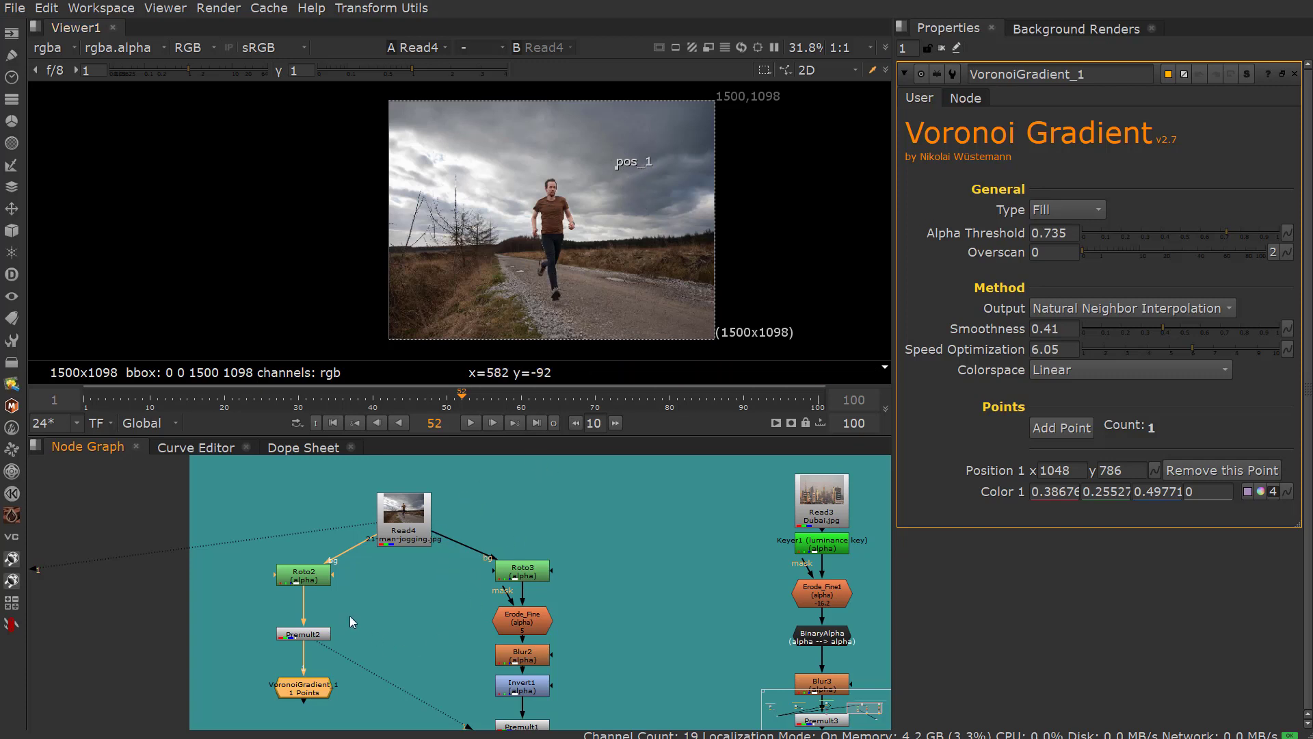
pyautogui.click(368, 628)
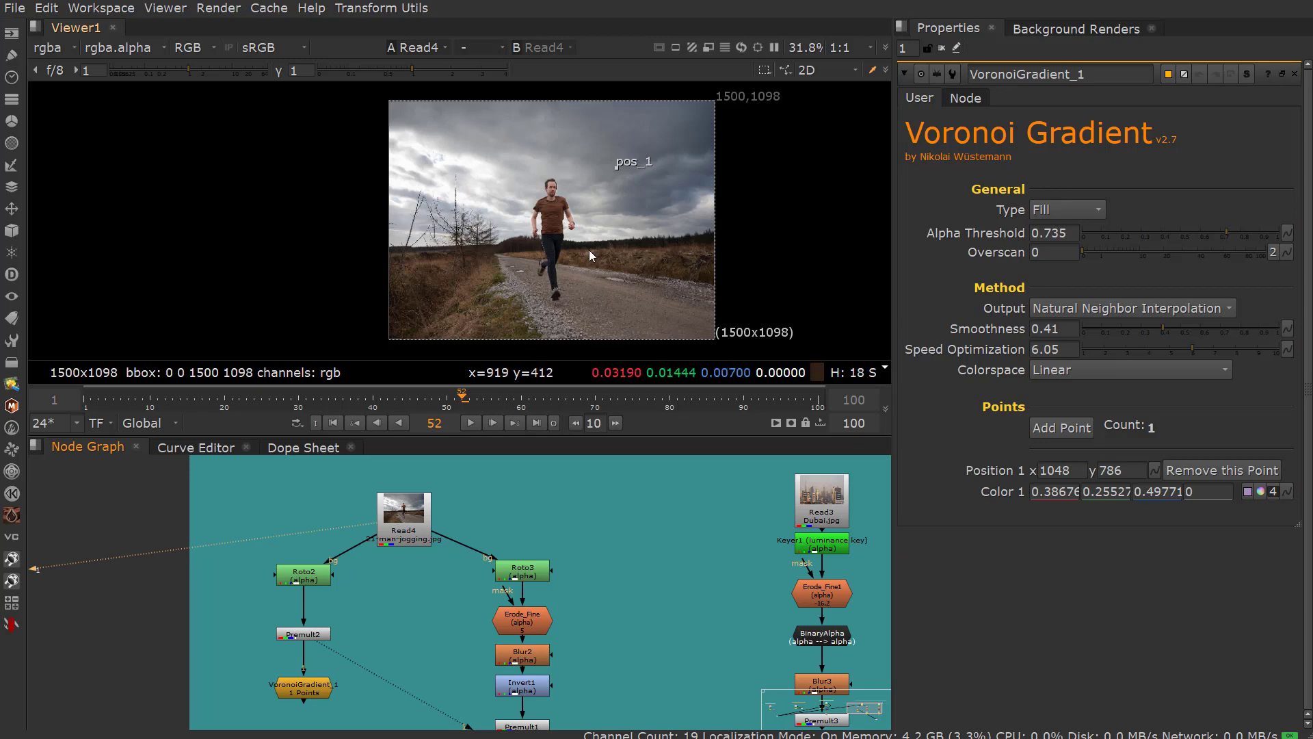
pyautogui.scroll(2, 589, 249)
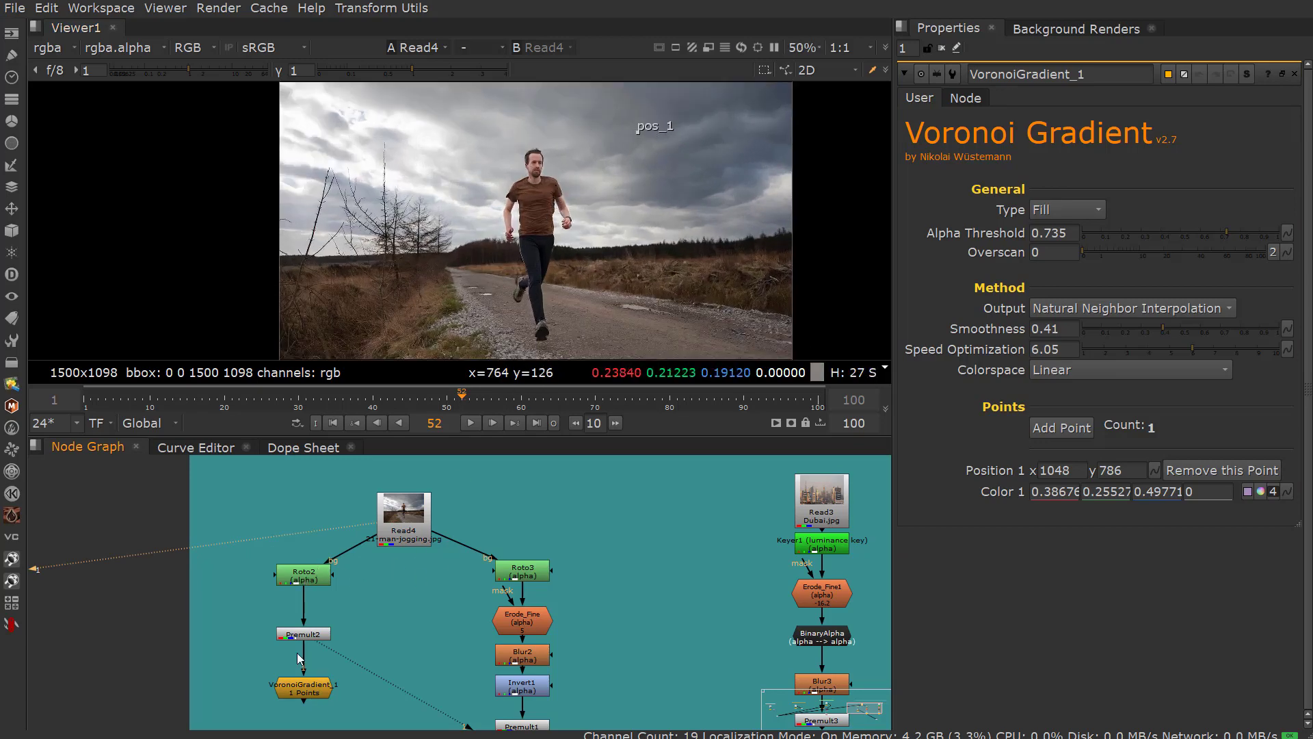
# Step: Display Roto2 in the viewer, open its properties and view the alpha channel of the sky roto
pyautogui.click(314, 579)
pyautogui.press('1')
pyautogui.doubleClick(315, 579)
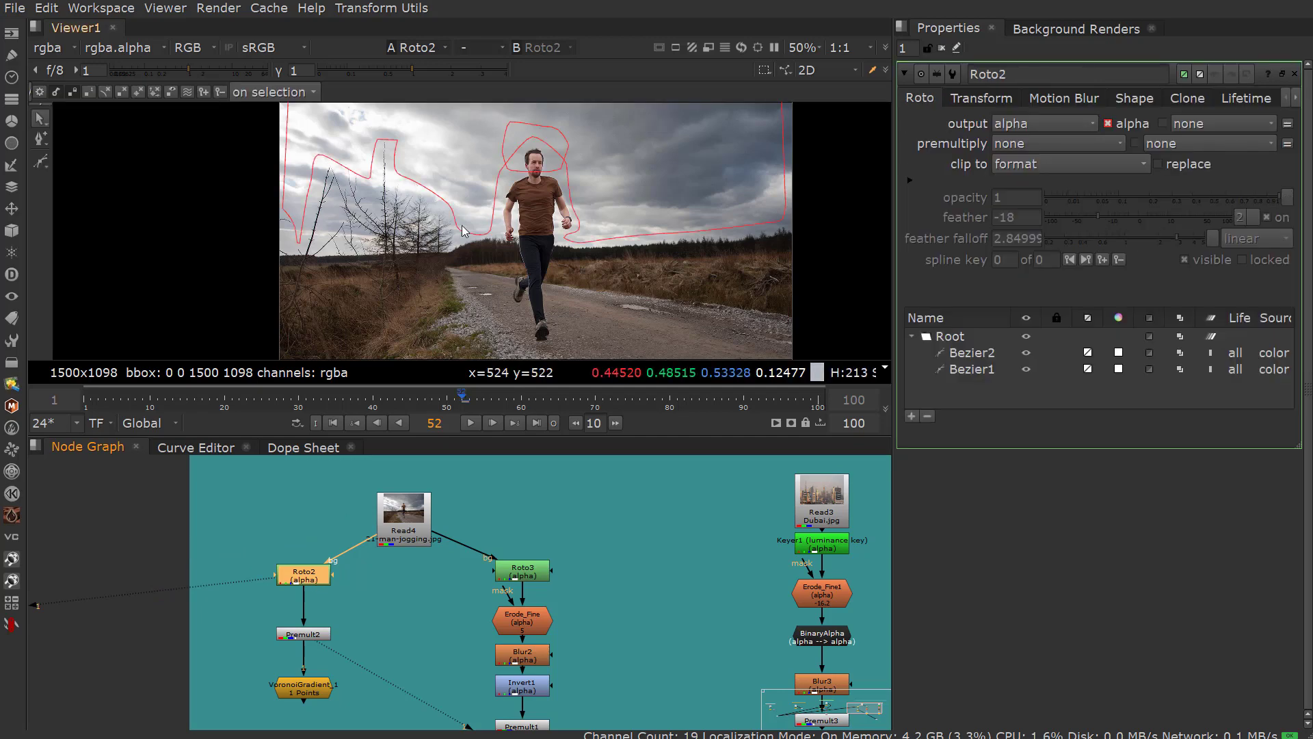
pyautogui.moveTo(462, 231); pyautogui.dragTo(451, 257, button='middle')
pyautogui.press('a')
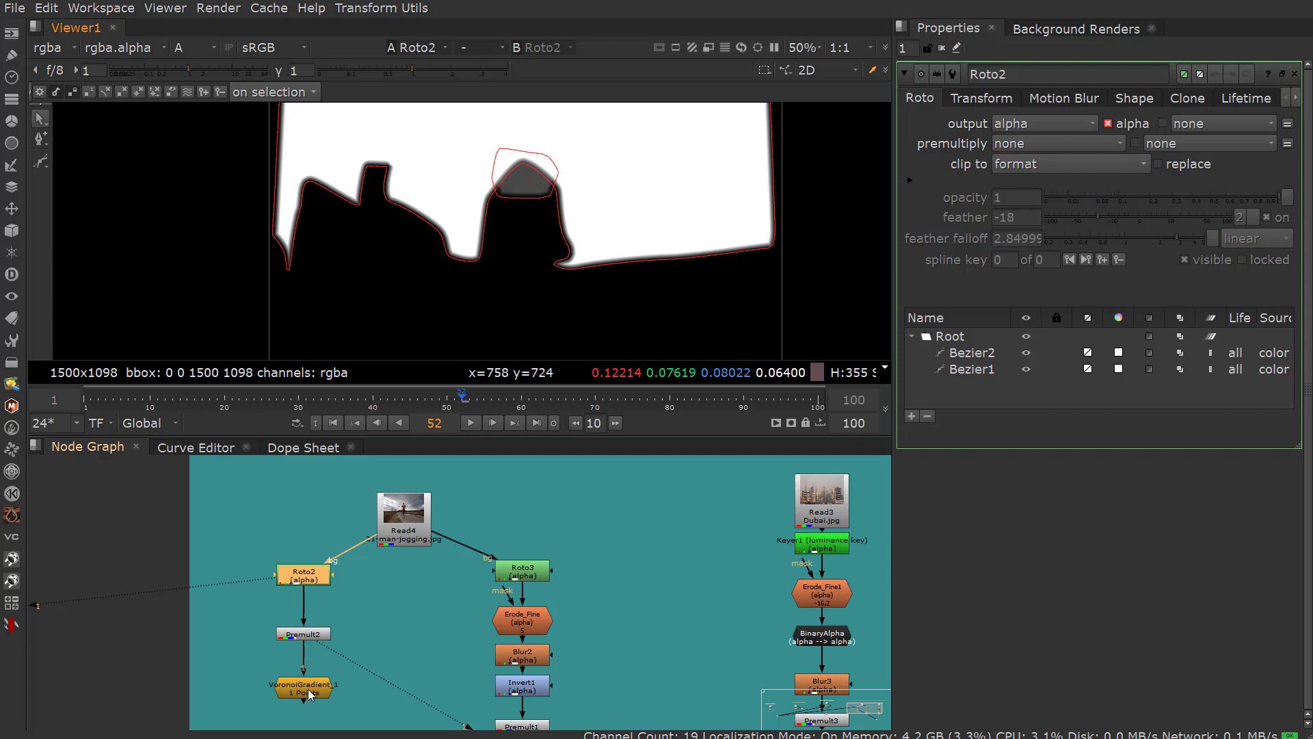
# Step: Display the Premult2 output in colour, followed by VoronoiGradient_1 with its properties open, and inspect the filled sky
pyautogui.click(303, 635)
pyautogui.press('1')
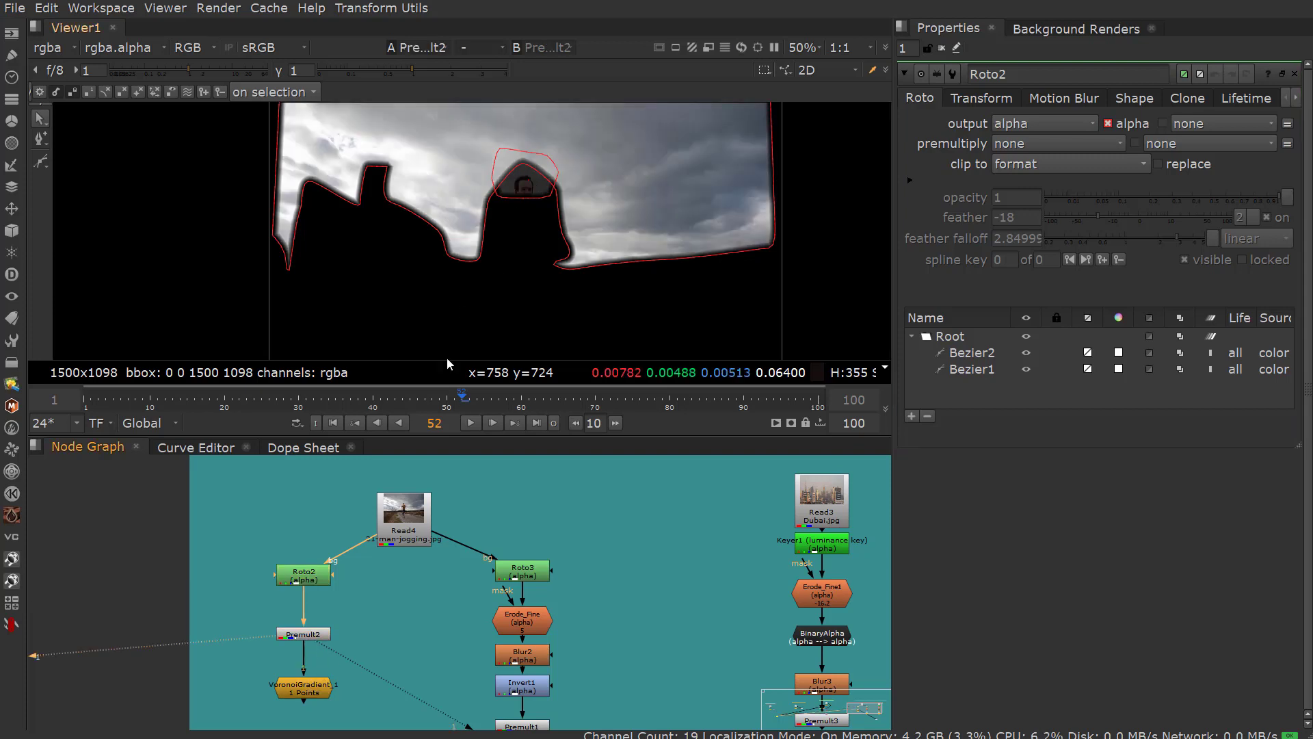
pyautogui.doubleClick(301, 688)
pyautogui.press('1')
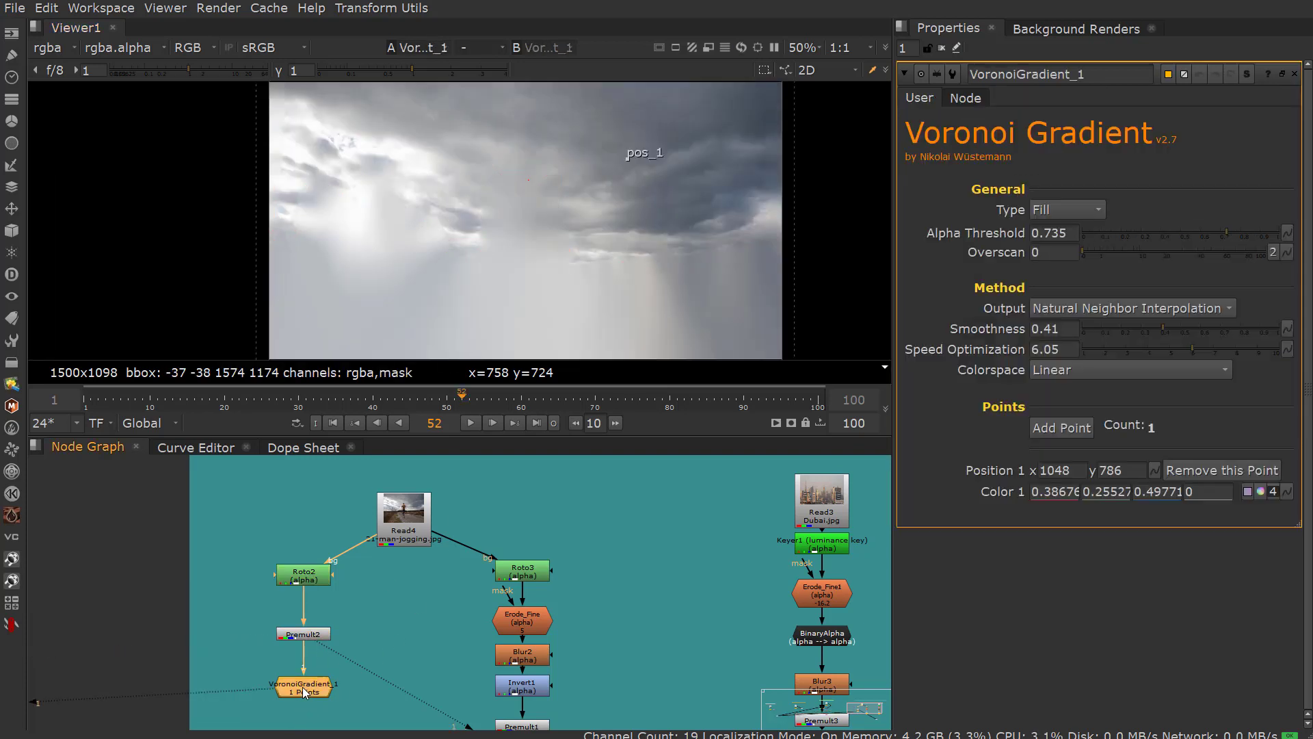
pyautogui.moveTo(541, 332); pyautogui.dragTo(494, 305, button='middle')
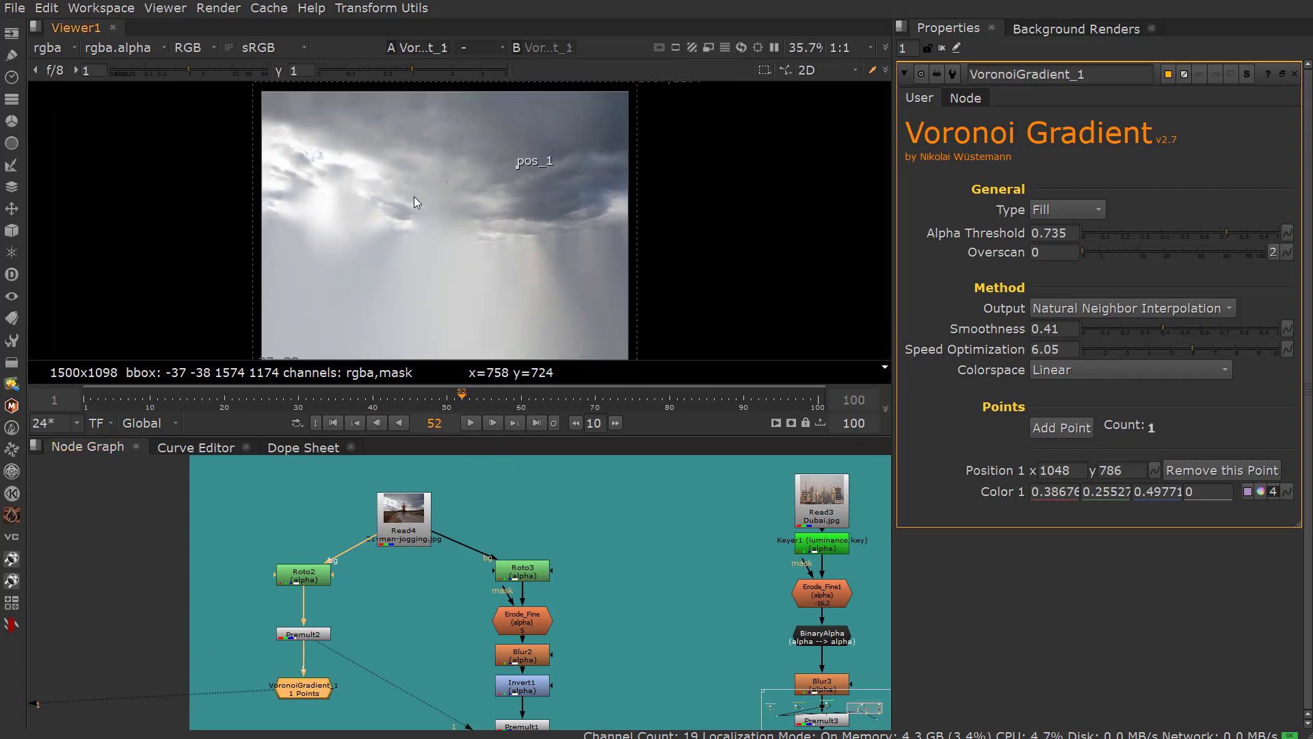
pyautogui.scroll(2, 383, 212)
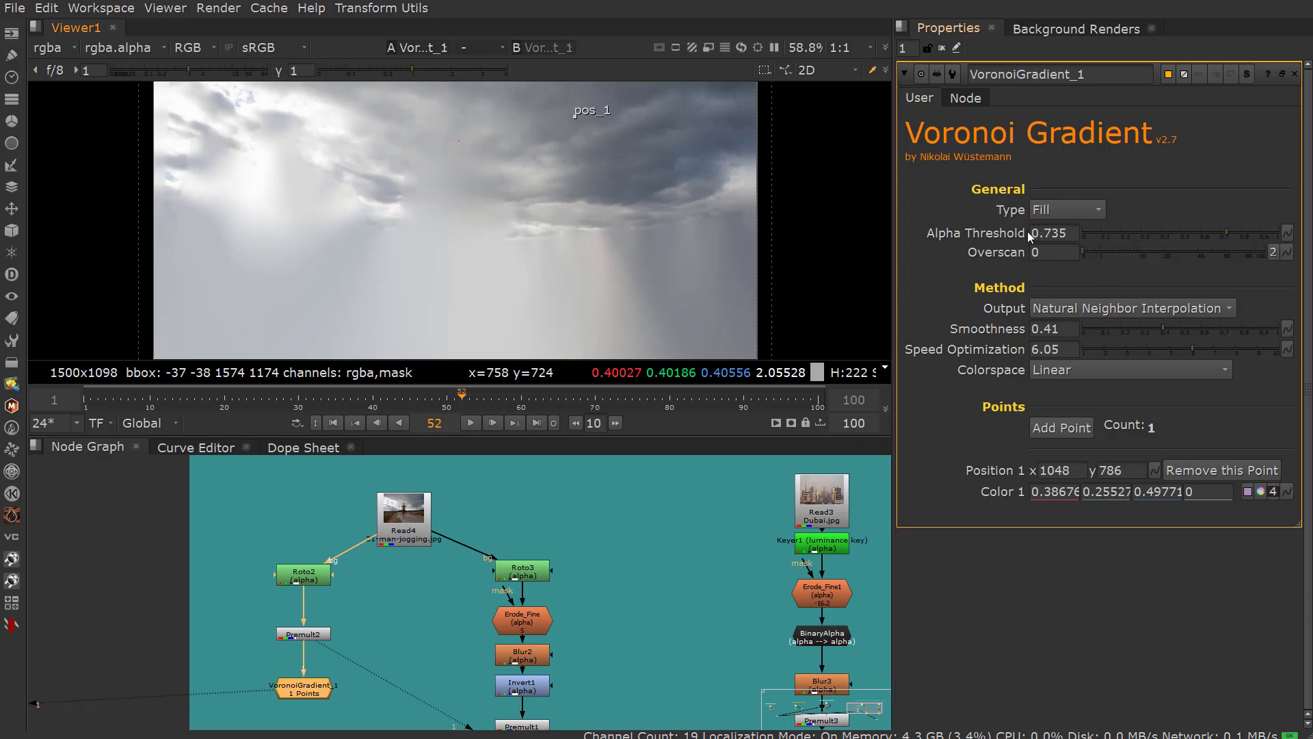
# Step: Check the alpha channel of Premult2, and return to the colour output of VoronoiGradient_1
pyautogui.click(318, 578)
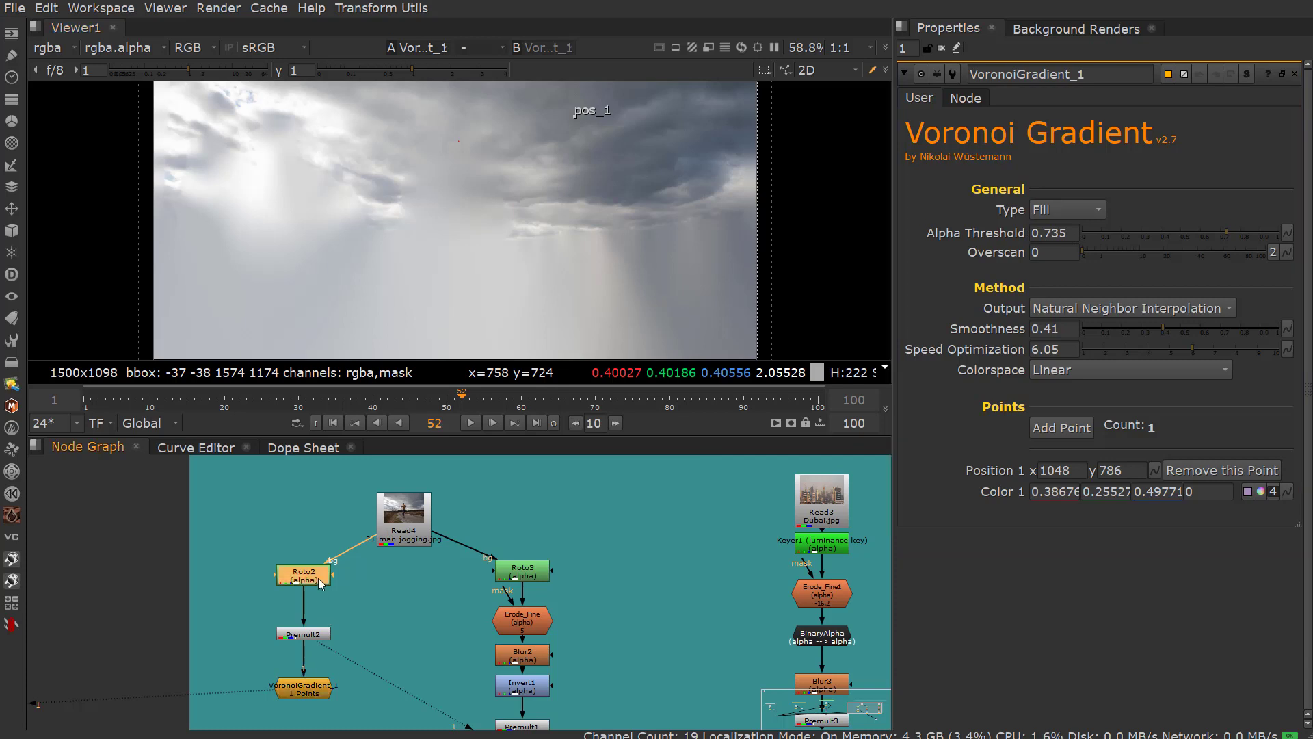
pyautogui.click(308, 634)
pyautogui.press('1')
pyautogui.press('a')
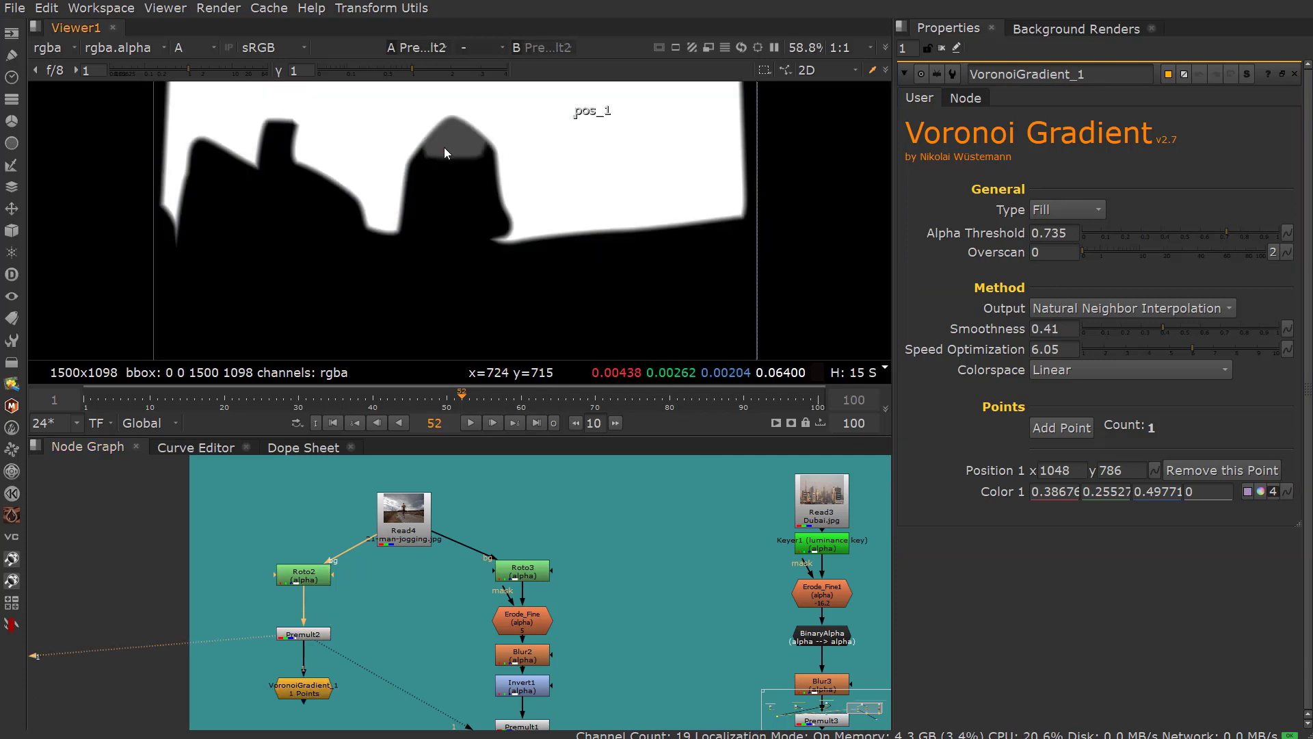
pyautogui.click(314, 690)
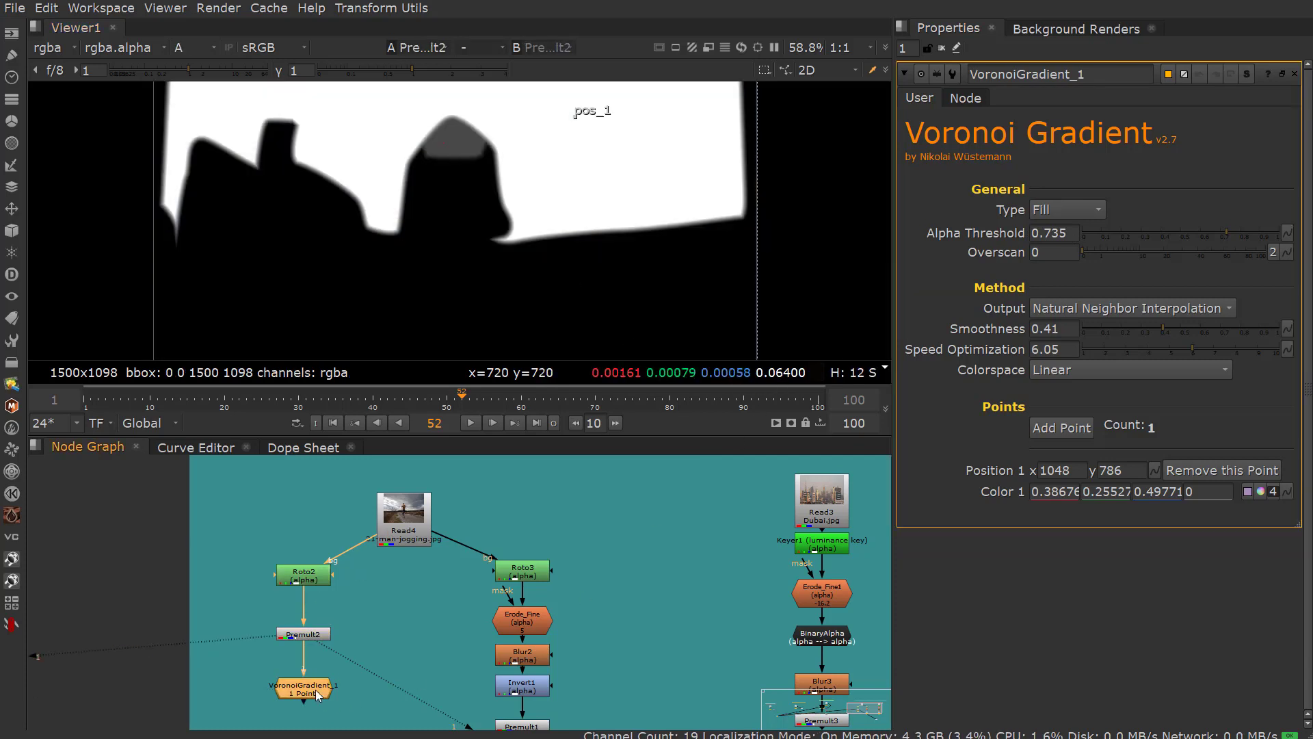
pyautogui.press('1')
pyautogui.press('a')
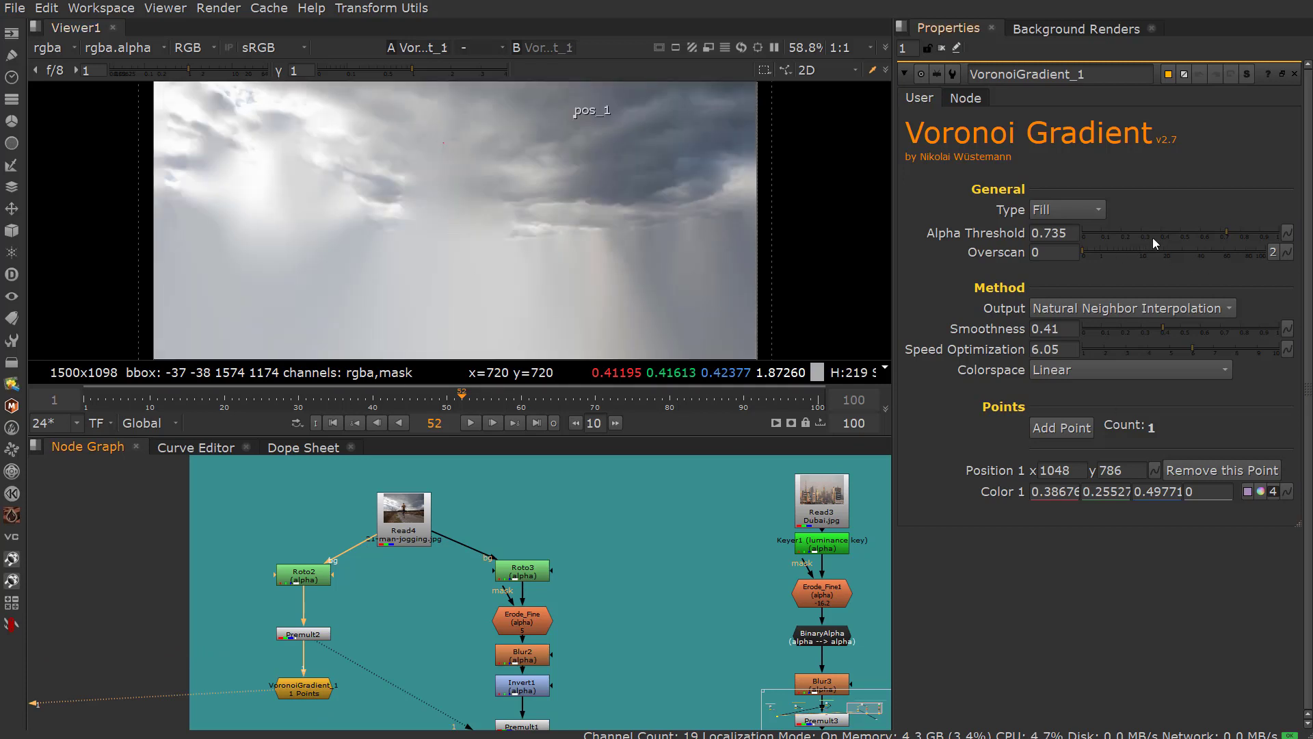
# Step: Set the Alpha Threshold of VoronoiGradient_1 to 0.495 and inspect the filled sky
pyautogui.moveTo(1175, 235)
pyautogui.mouseDown()
pyautogui.moveTo(1089, 239)
pyautogui.moveTo(1180, 231)
pyautogui.mouseUp()
pyautogui.press('-')
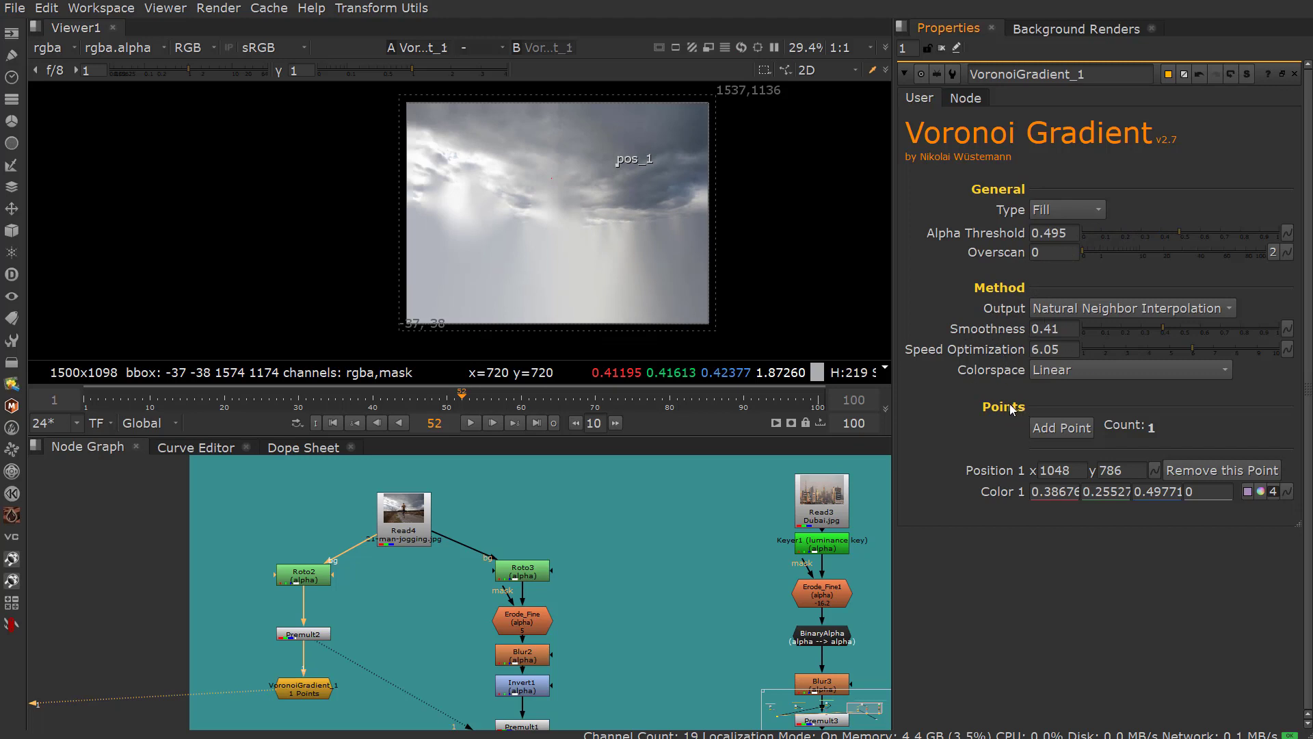
pyautogui.moveTo(568, 631); pyautogui.dragTo(322, 641, button='middle')
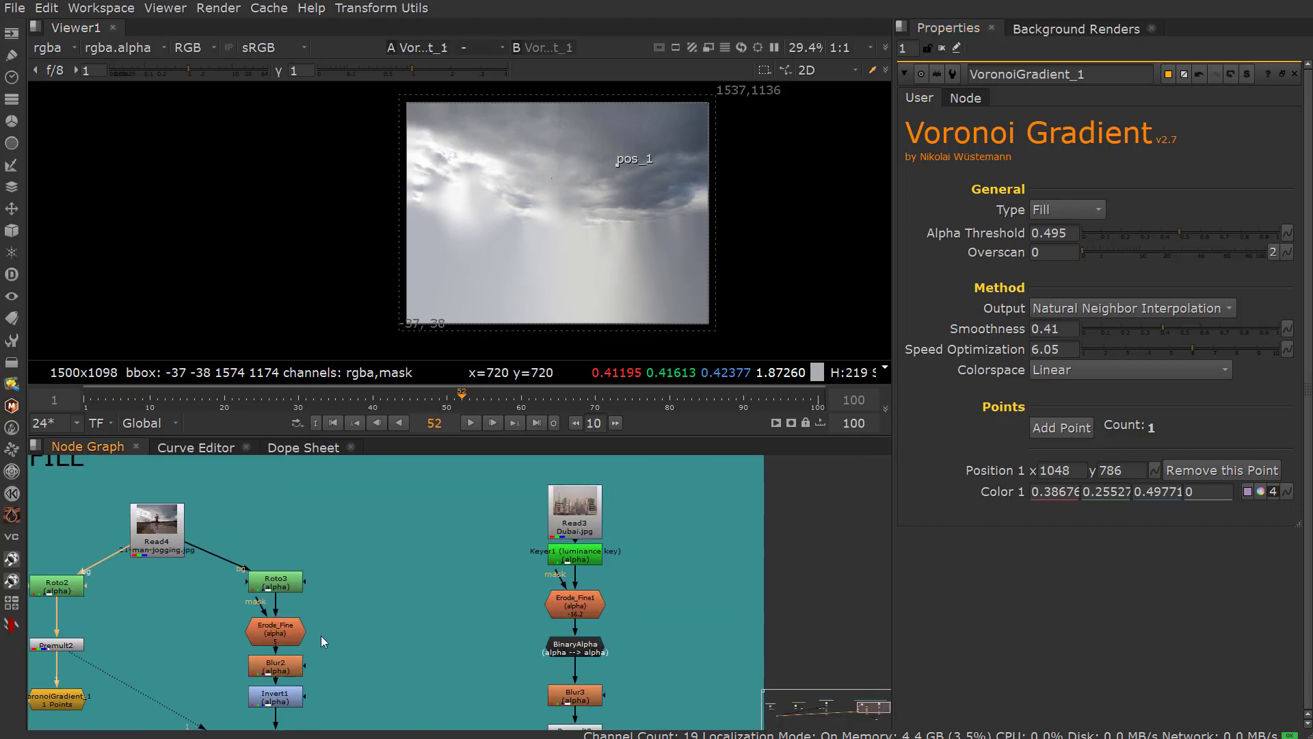
pyautogui.scroll(2, 561, 221)
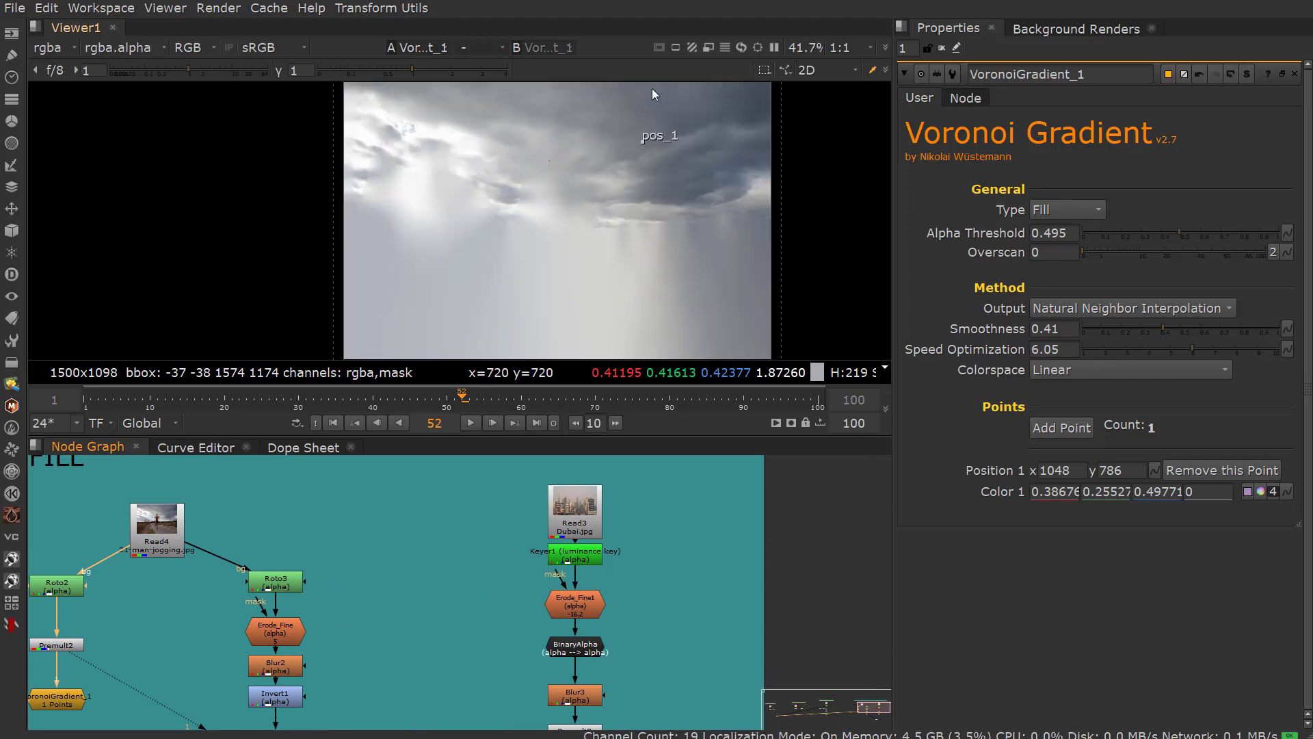
# Step: Display the Read3 Dubai skyline image in the viewer and examine its sky
pyautogui.click(573, 530)
pyautogui.press('1')
pyautogui.middleClick(505, 248)
pyautogui.scroll(-2, 506, 247)
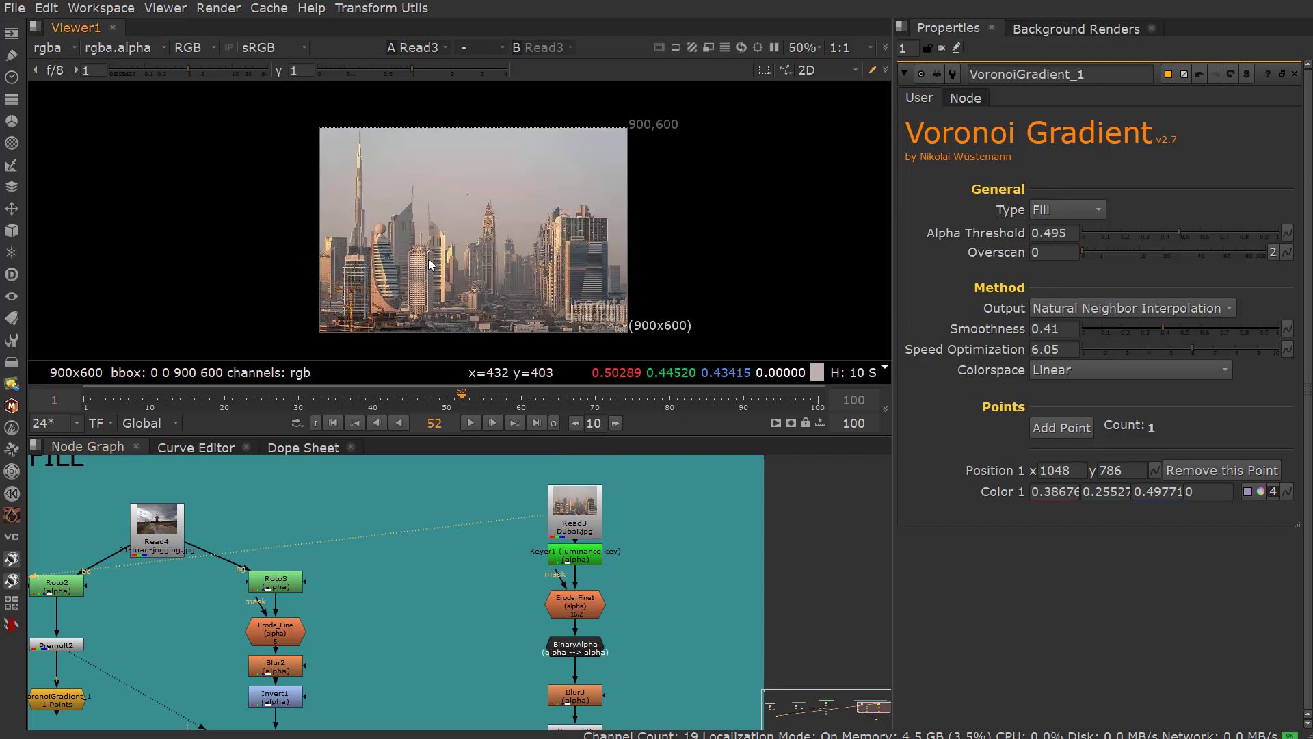
pyautogui.scroll(3, 479, 204)
pyautogui.scroll(-1, 466, 198)
# Step: Display the alpha channel of the Keyer1 luminance key and open its properties
pyautogui.click(576, 558)
pyautogui.press('1')
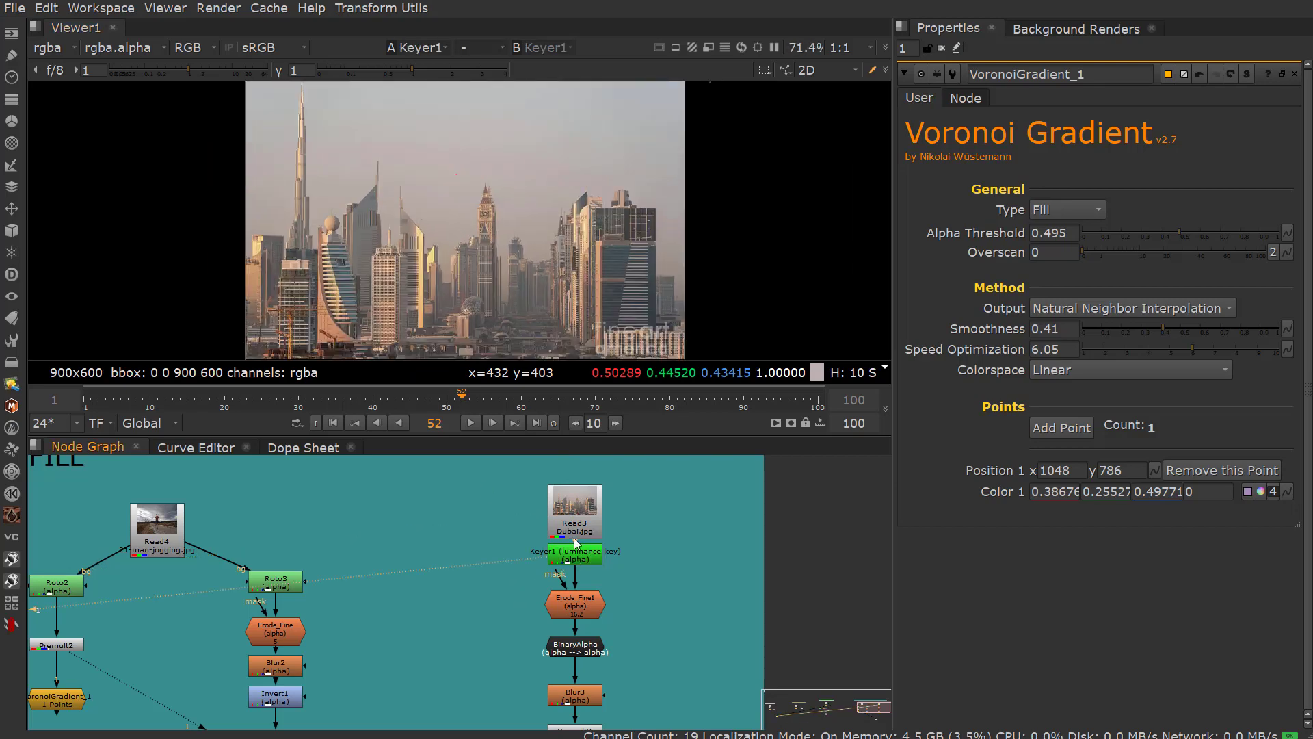
pyautogui.doubleClick(561, 555)
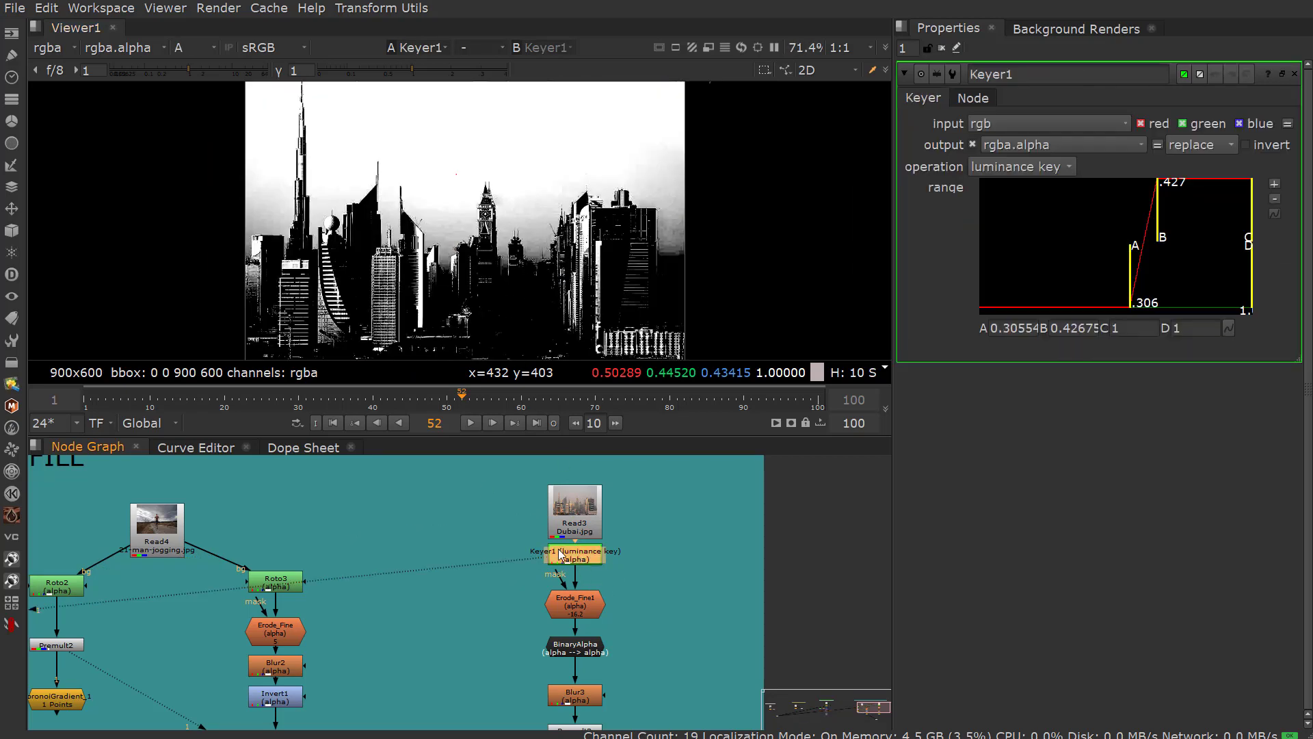
# Step: Display Erode_Fine1 with its properties open, followed by the BinaryAlpha output, to examine the skyline matte
pyautogui.click(590, 605)
pyautogui.press('1')
pyautogui.doubleClick(591, 613)
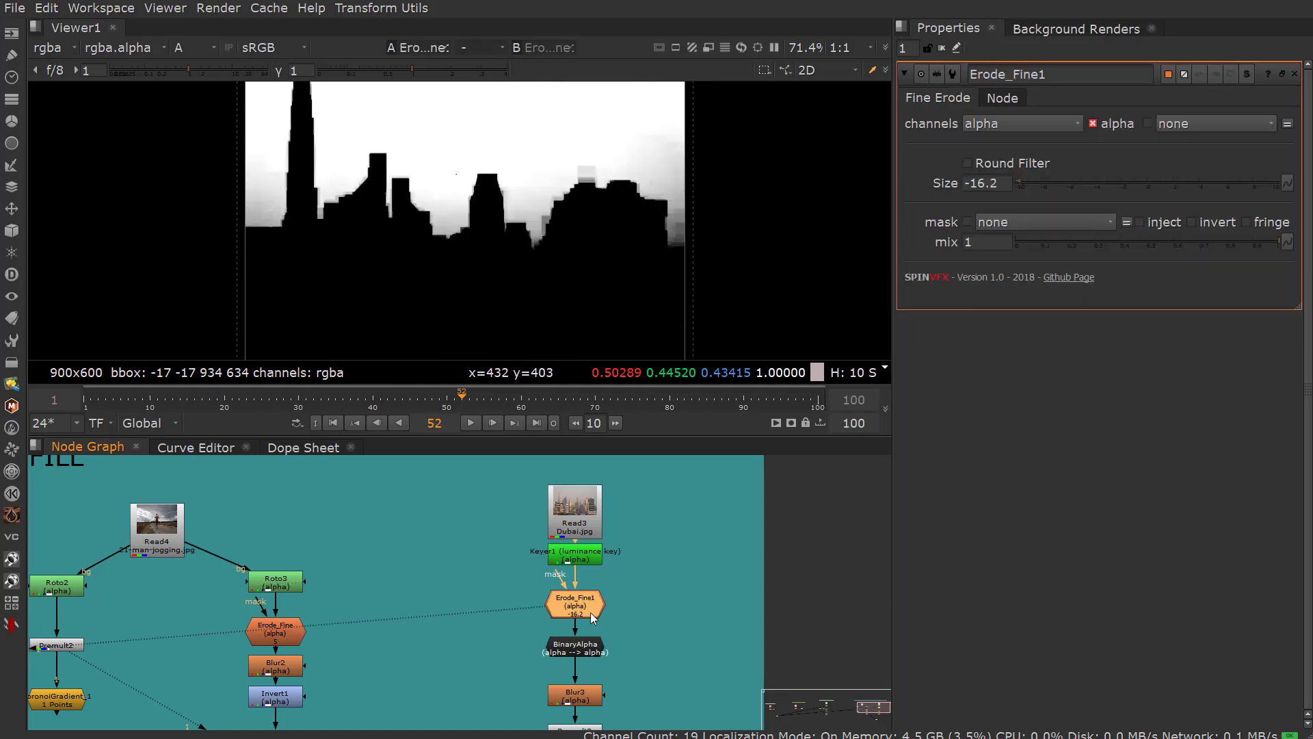
pyautogui.click(581, 650)
pyautogui.press('1')
pyautogui.scroll(2, 492, 247)
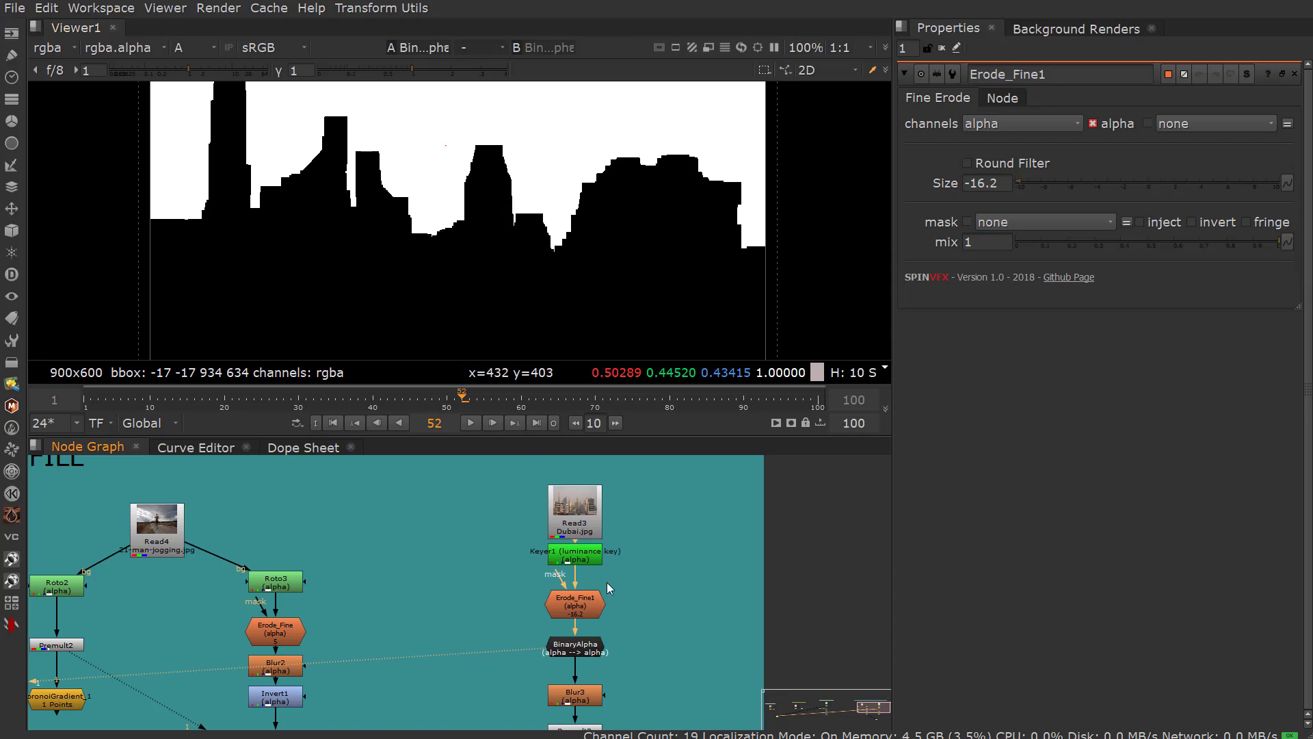
# Step: Display Blur3 with its properties open, followed by the Premult3 output in colour
pyautogui.moveTo(593, 655); pyautogui.dragTo(570, 590, button='middle')
pyautogui.click(552, 631)
pyautogui.press('1')
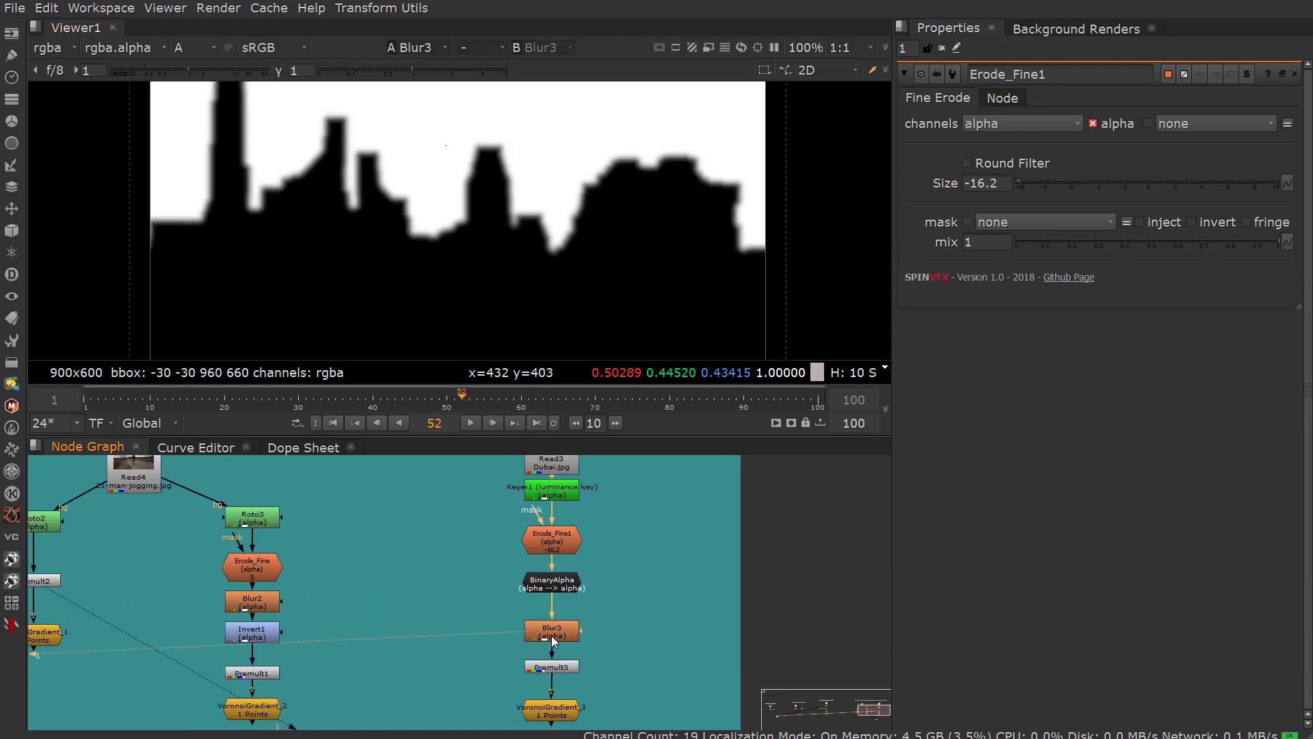
pyautogui.doubleClick(552, 631)
pyautogui.click(558, 667)
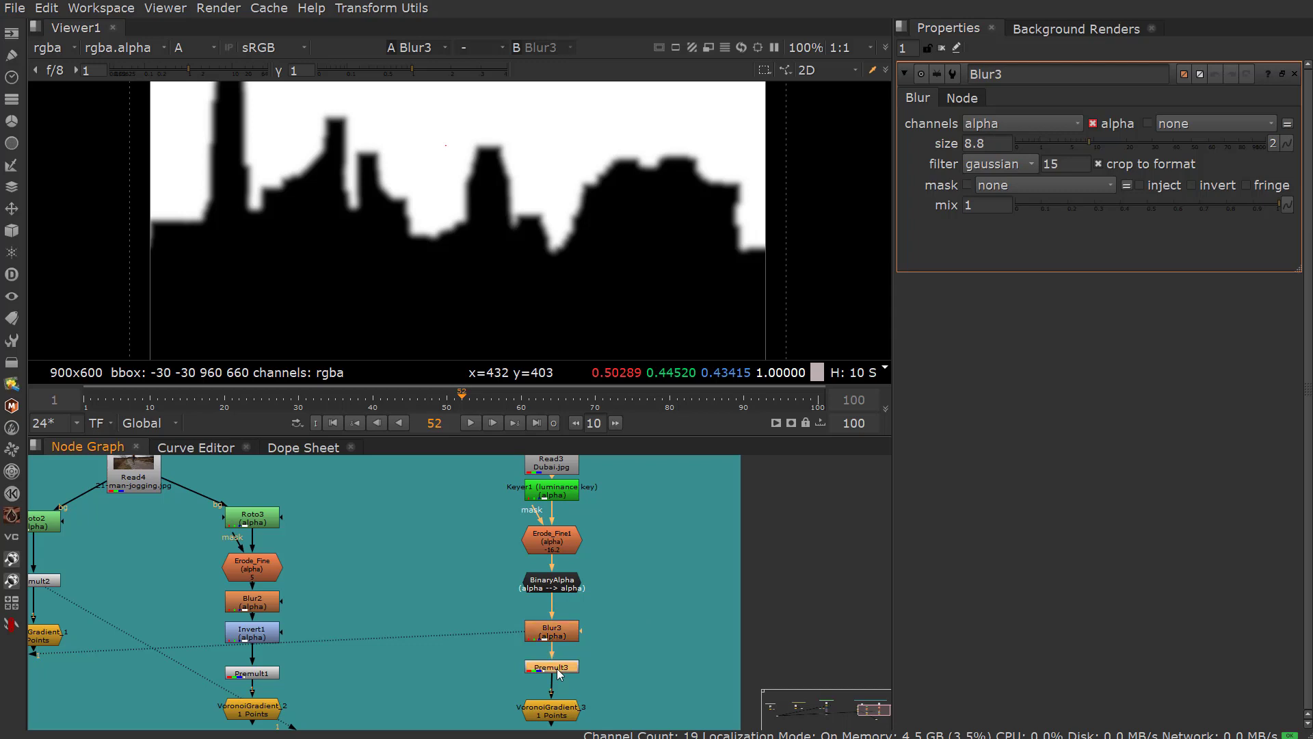
pyautogui.press('1')
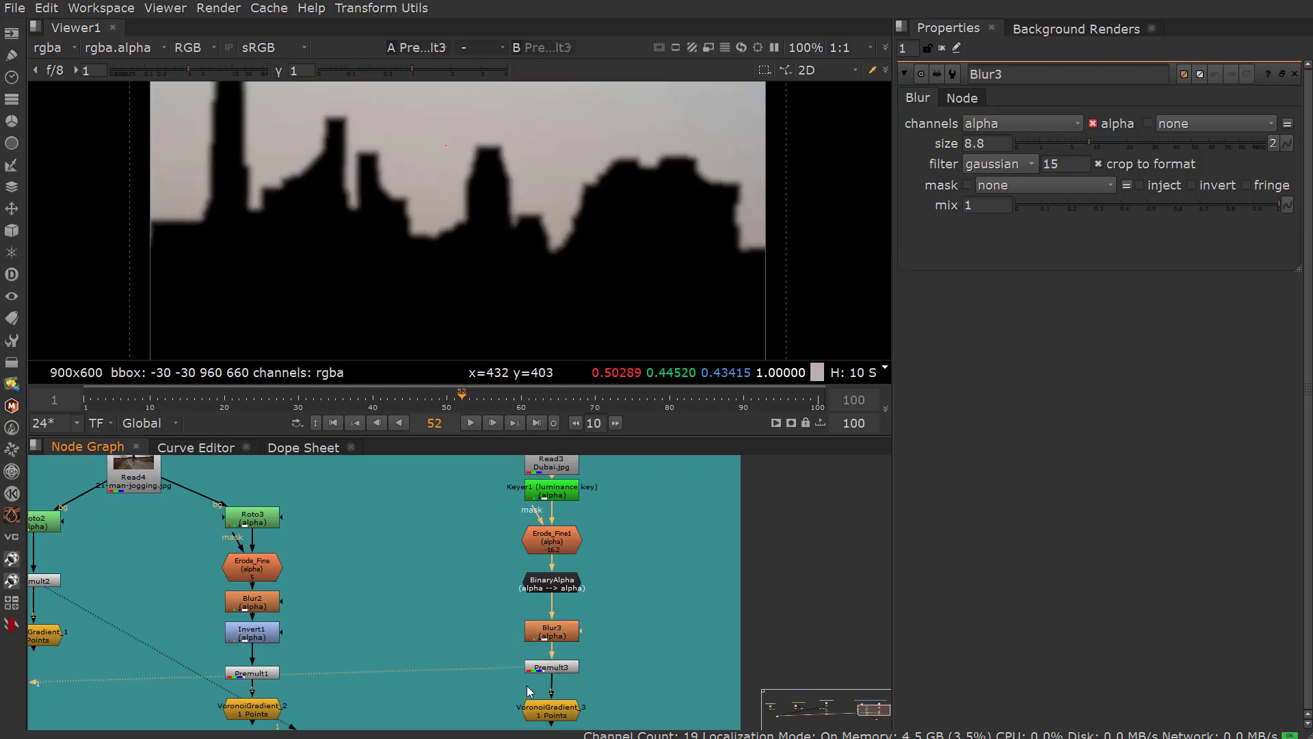
# Step: Display VoronoiGradient_3, open its properties and inspect the filled Dubai sky
pyautogui.click(553, 708)
pyautogui.press('1')
pyautogui.doubleClick(553, 707)
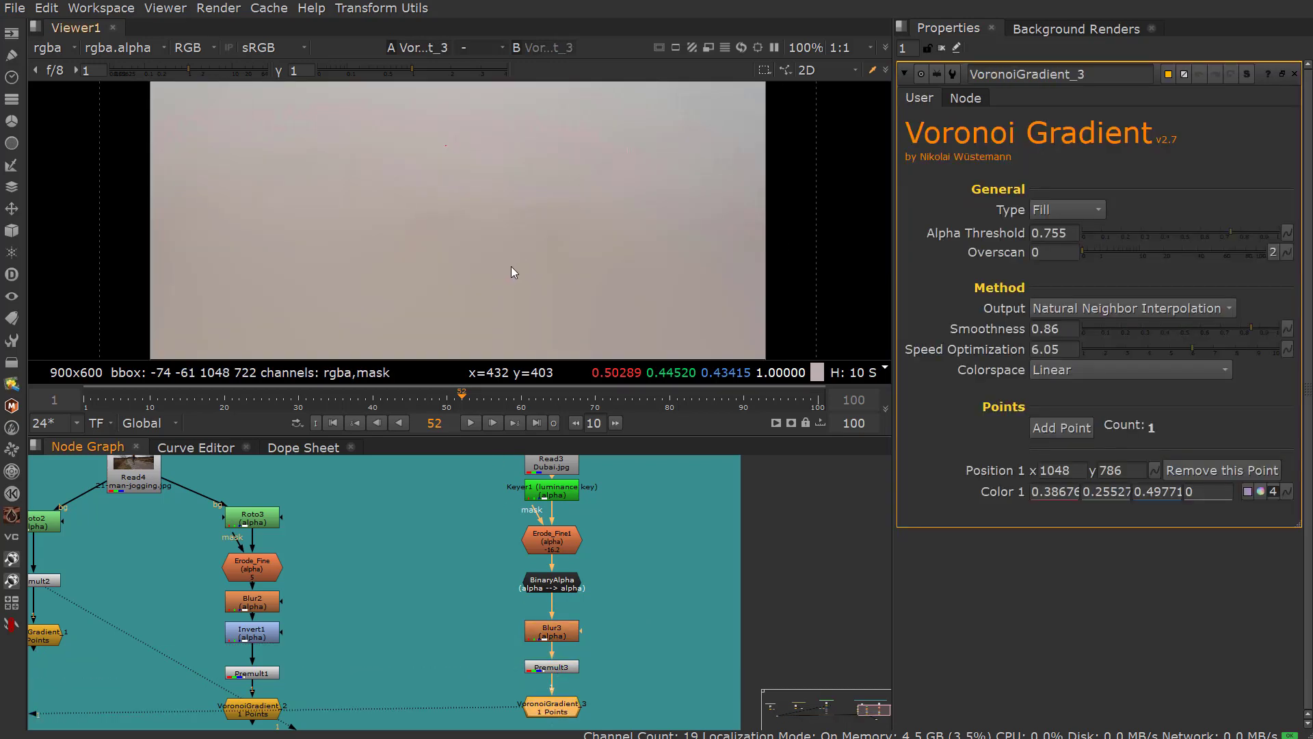
pyautogui.scroll(-2, 540, 212)
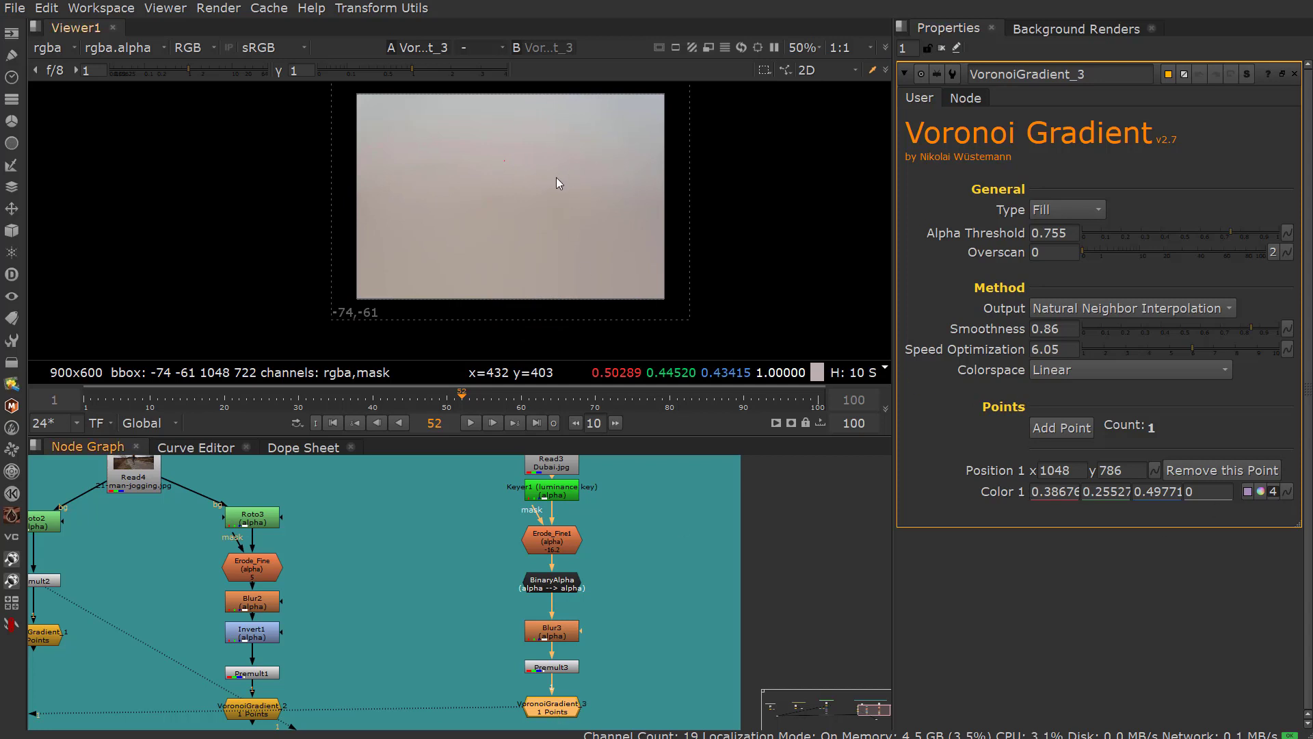
pyautogui.scroll(2, 547, 191)
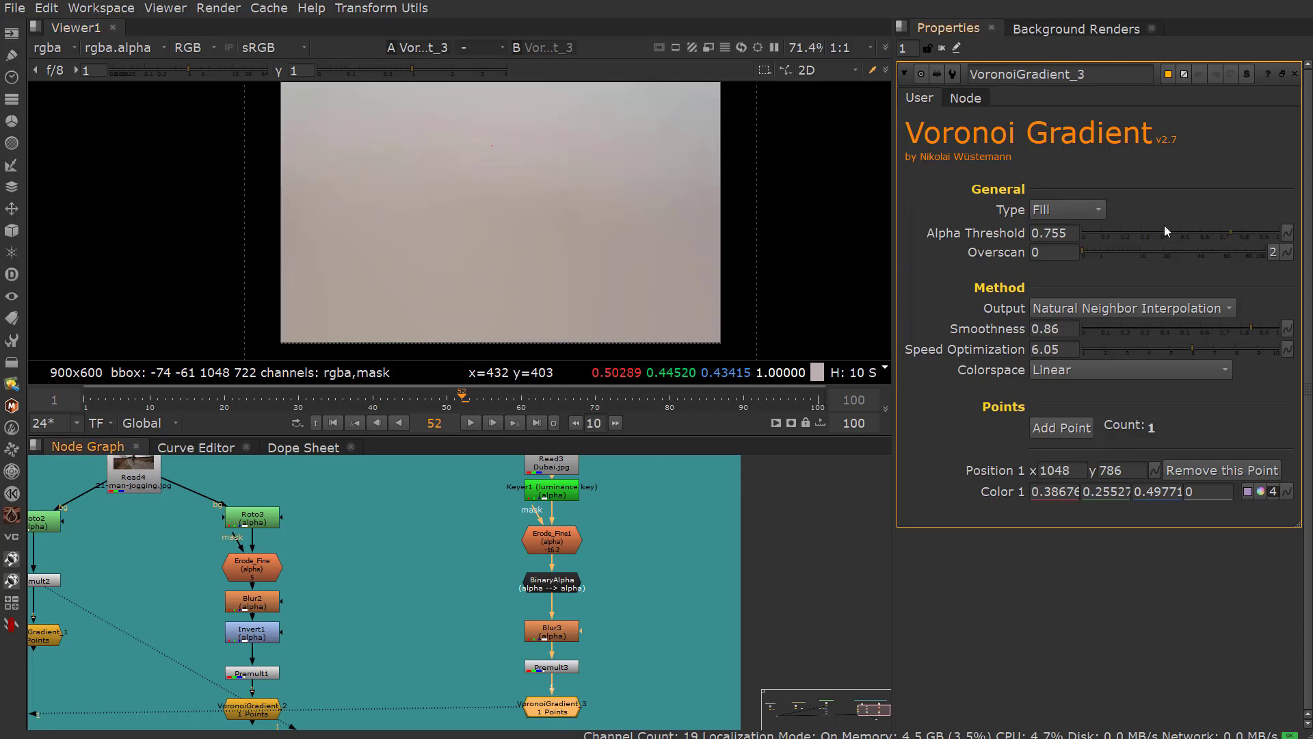
# Step: Set the Alpha Threshold of VoronoiGradient_3 to 0.3 and inspect the filled sky
pyautogui.moveTo(1238, 237); pyautogui.dragTo(1143, 231)
pyautogui.scroll(-5, 520, 239)
pyautogui.scroll(5, 519, 241)
pyautogui.moveTo(517, 240); pyautogui.dragTo(560, 259, button='middle')
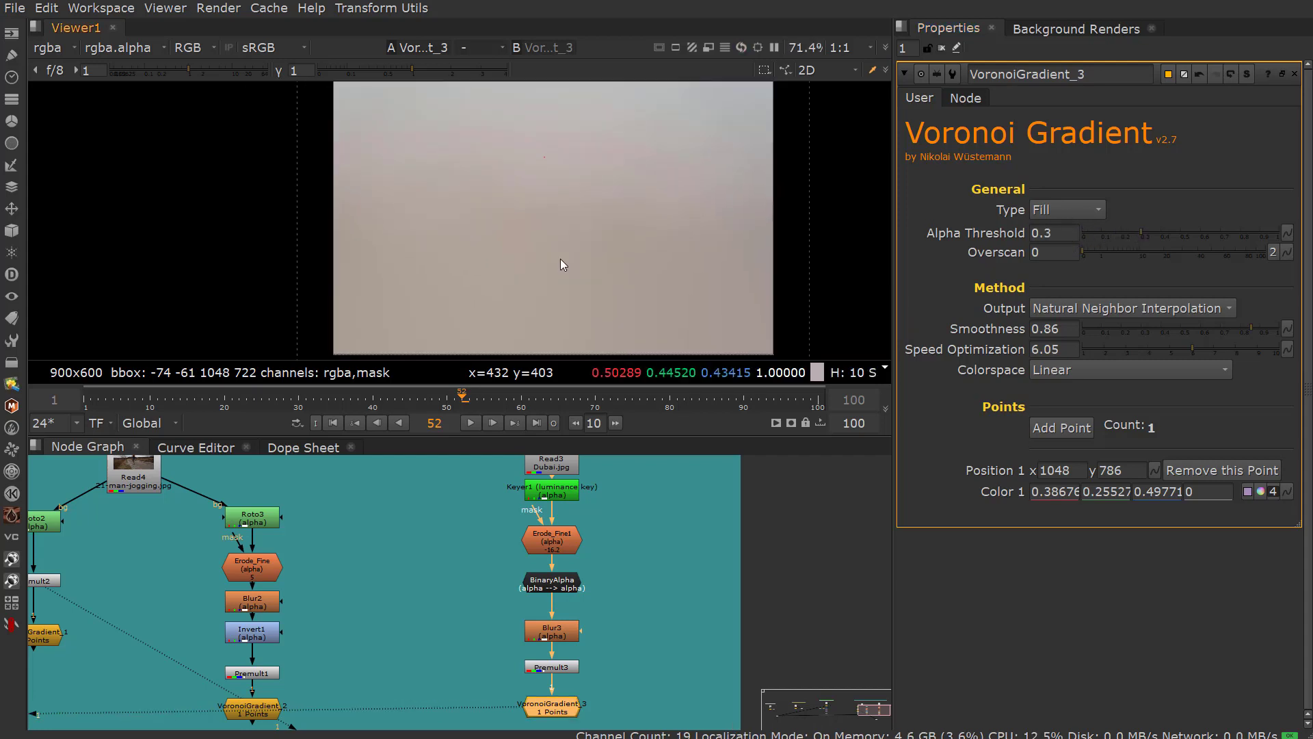
# Step: Assign the Read3 Dubai image to viewer input 1 and VoronoiGradient_3 to viewer input 2
pyautogui.scroll(-2, 573, 524)
pyautogui.click(557, 474)
pyautogui.press('1')
pyautogui.click(565, 652)
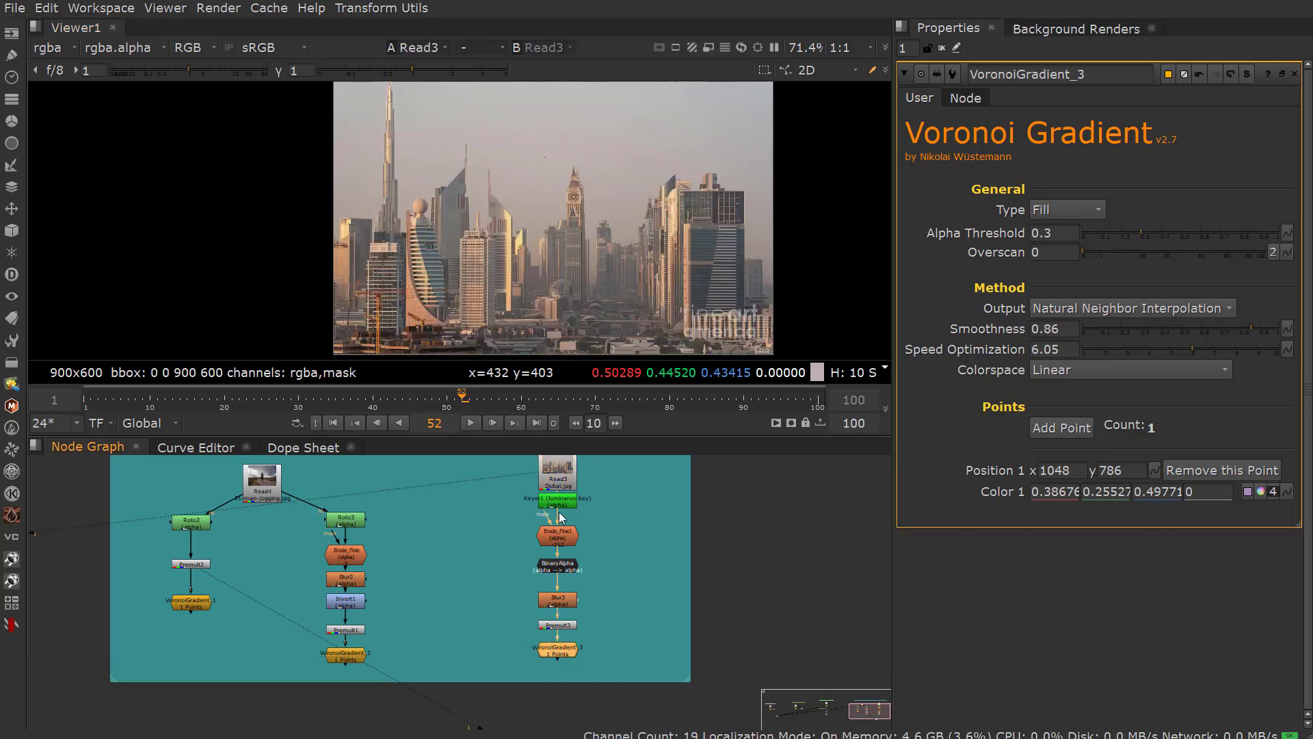
pyautogui.press('2')
# Step: Compare the original Dubai image with the VoronoiGradient_3 fill by switching repeatedly between viewer inputs 1 and 2
pyautogui.click(587, 513)
pyautogui.press('1')
pyautogui.press('2')
pyautogui.press('1')
pyautogui.press('2')
pyautogui.moveTo(492, 211); pyautogui.dragTo(466, 238, button='middle')
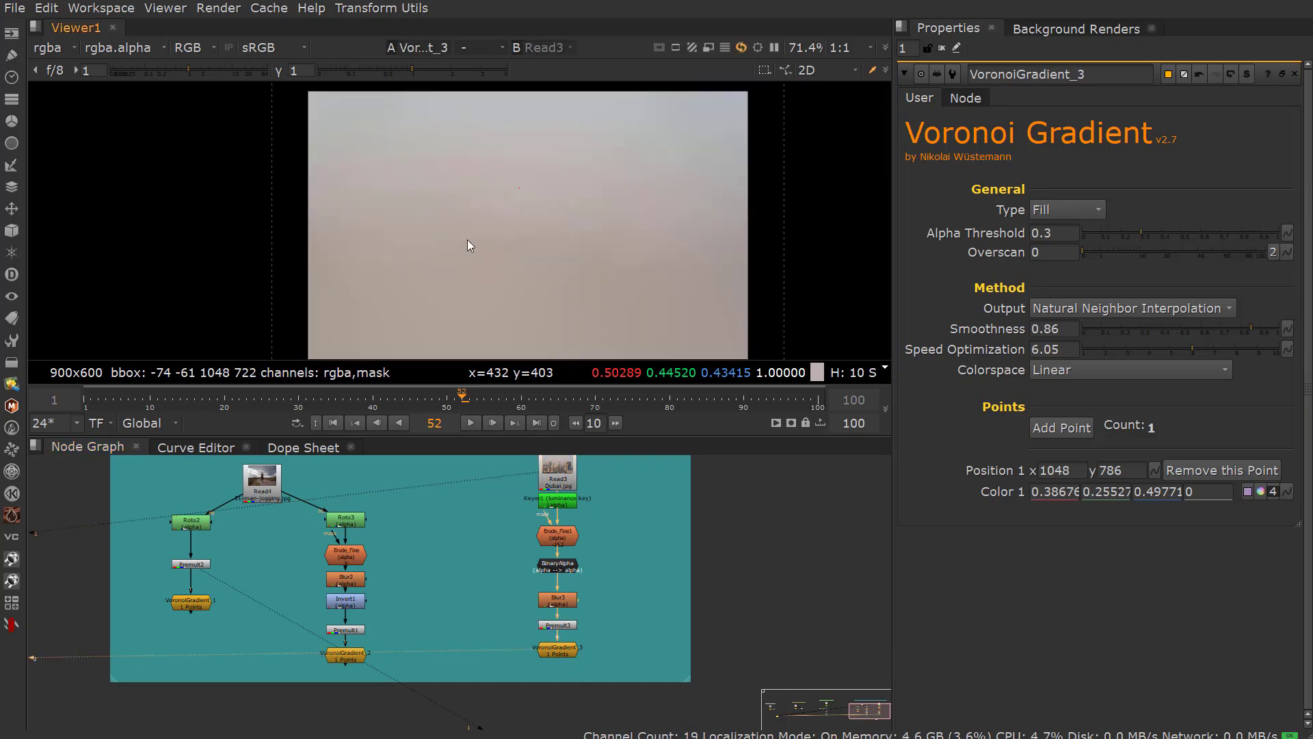
pyautogui.scroll(-1, 466, 236)
pyautogui.press('1')
pyautogui.press('2')
pyautogui.press('1')
pyautogui.press('2')
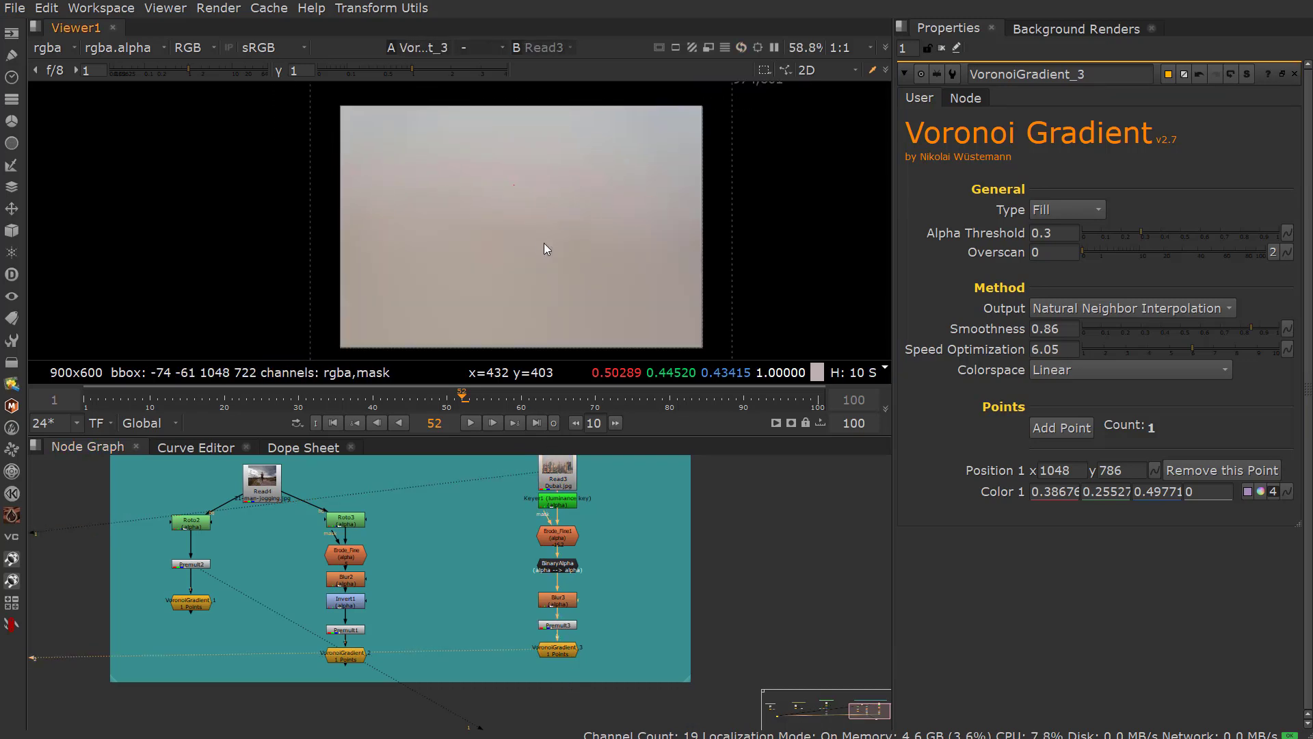